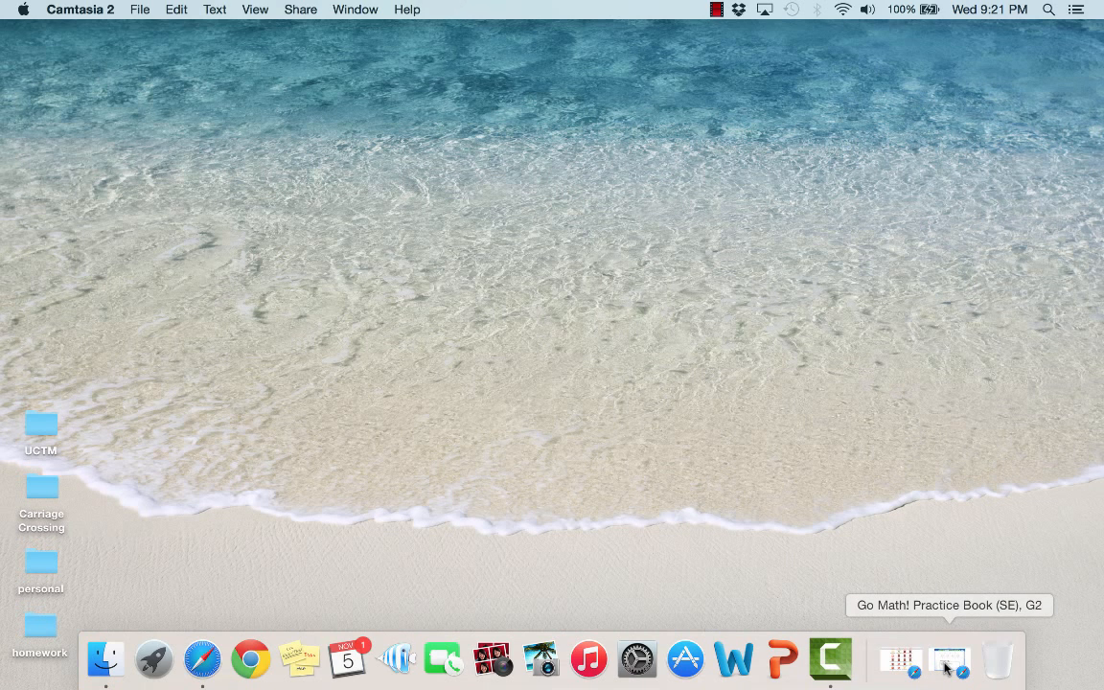
Open the minimized Go Math! Practice Book window and capture an area screenshot of problem 5 on page P115.
click(946, 661)
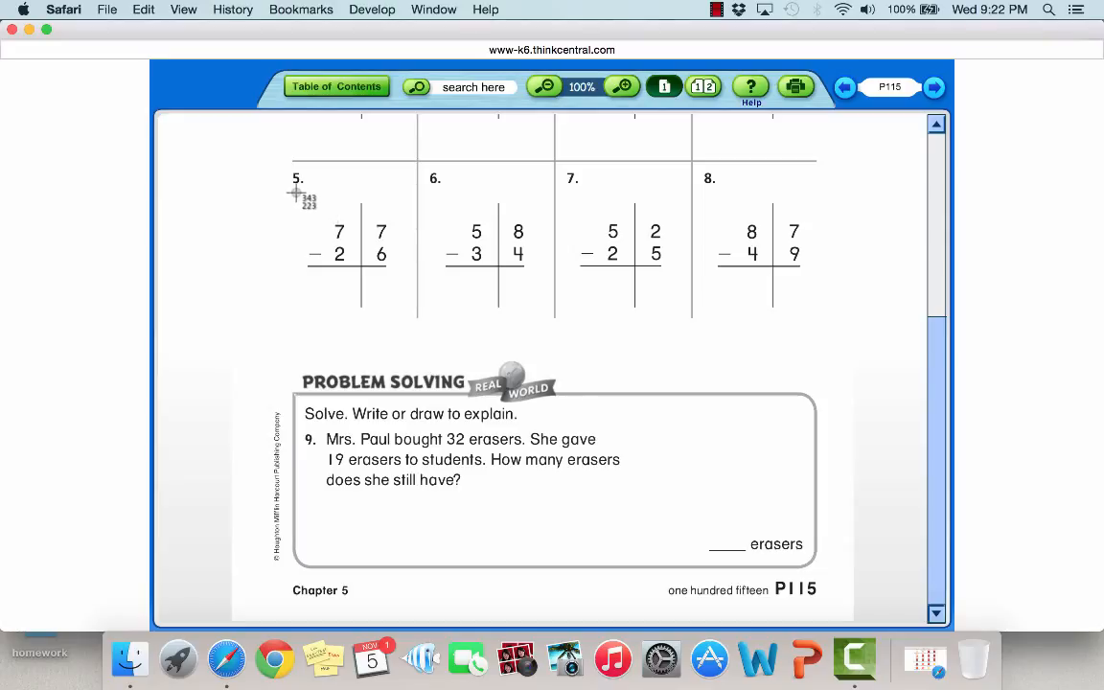
drag(299, 193, 412, 326)
drag(723, 38, 458, 56)
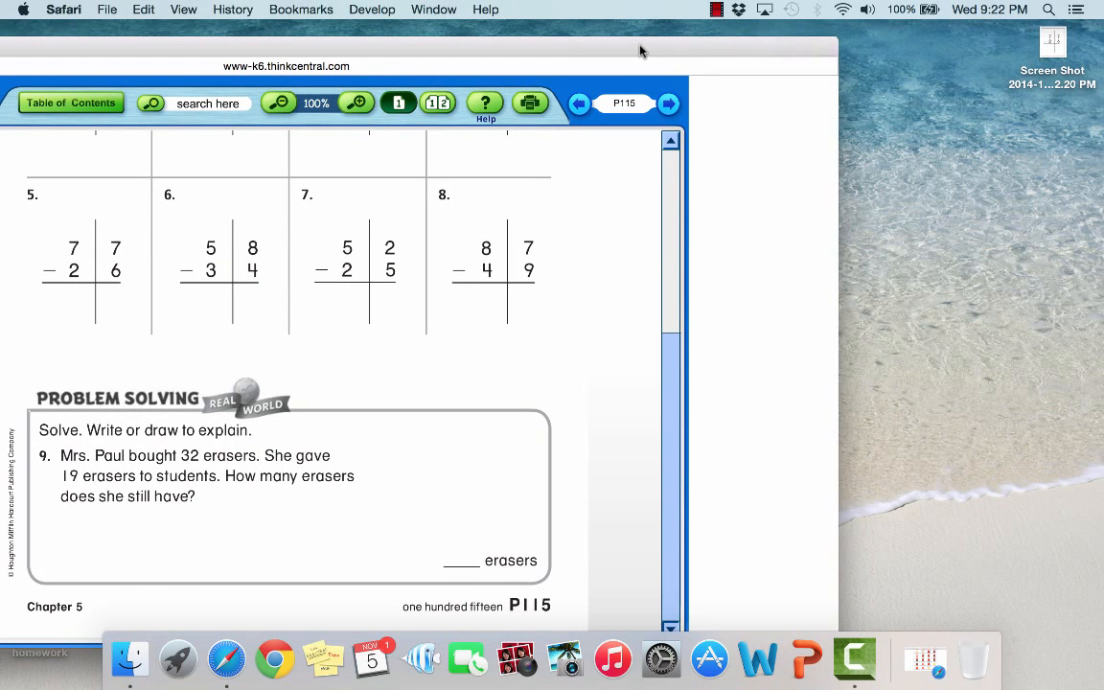
drag(640, 51, 906, 29)
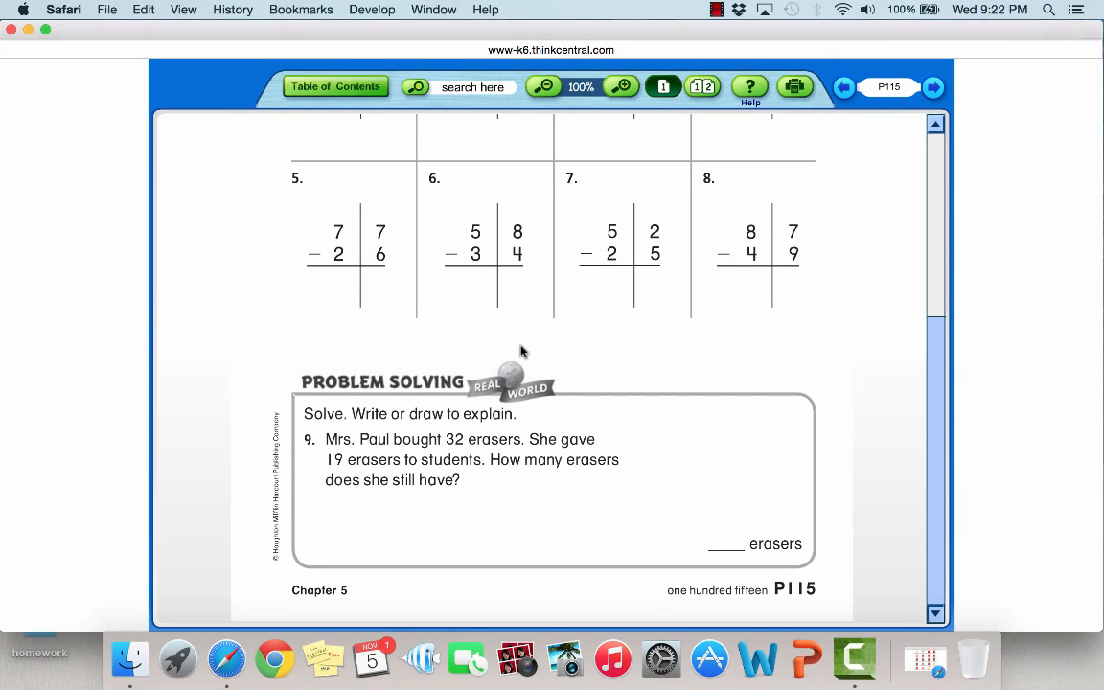
Capture separate area screenshots of subtraction problems 6, 7 and 8 on page P115.
key(super+shift+4)
drag(436, 189, 550, 327)
key(super+shift+4)
drag(571, 195, 680, 326)
key(super+shift+4)
drag(705, 199, 838, 325)
Capture an area screenshot of the problem 9 eraser word problem and minimize the practice book window.
key(super+shift+4)
drag(320, 428, 636, 510)
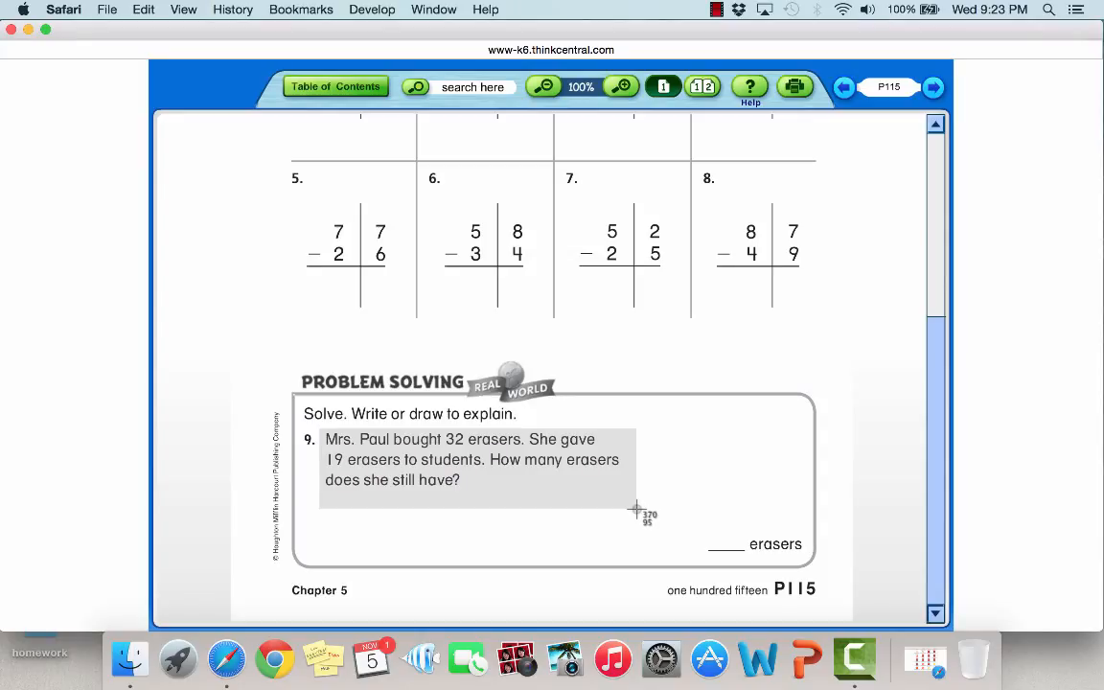
drag(636, 510, 637, 510)
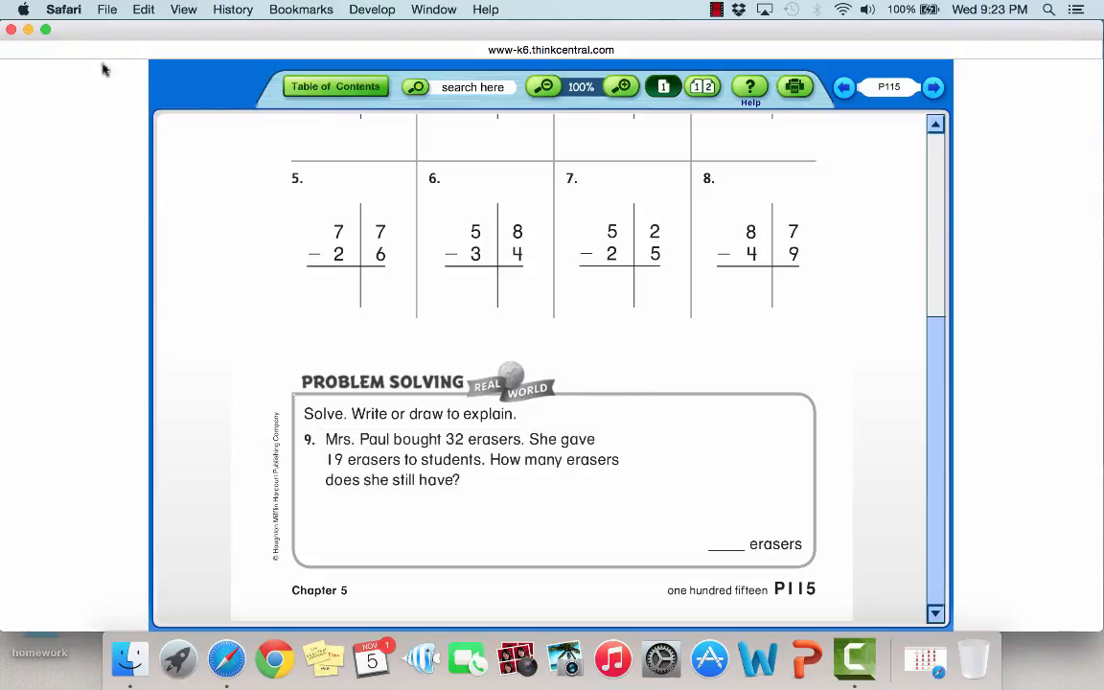
click(28, 30)
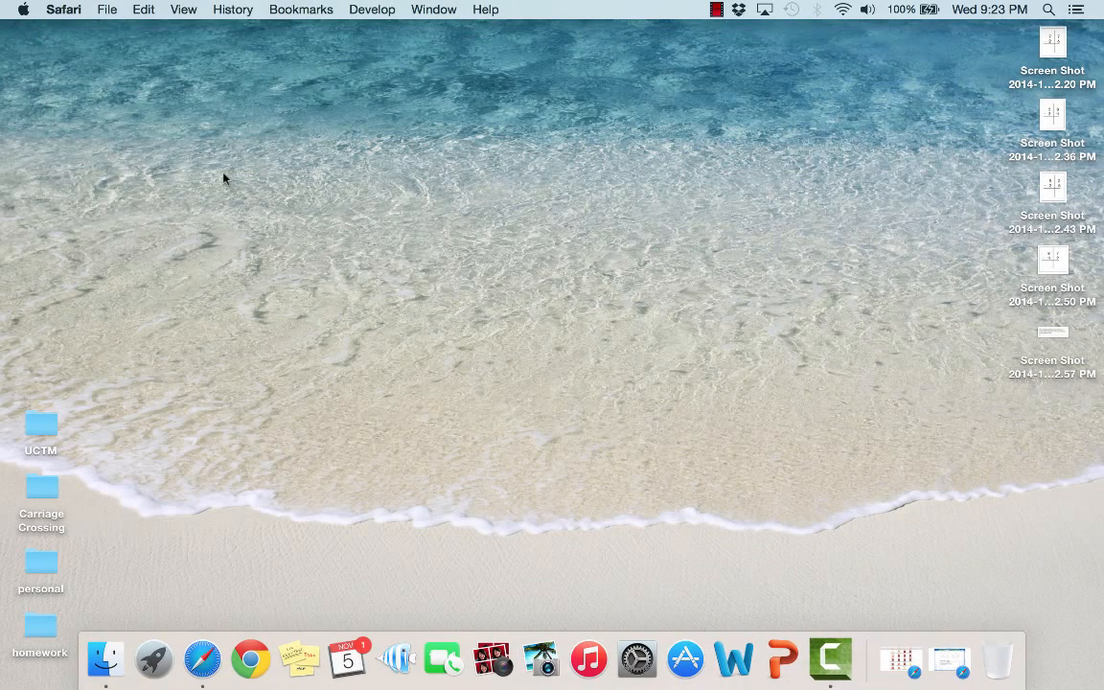
Switch to Chrome, search for "google drive" and open the Google Drive site.
click(250, 659)
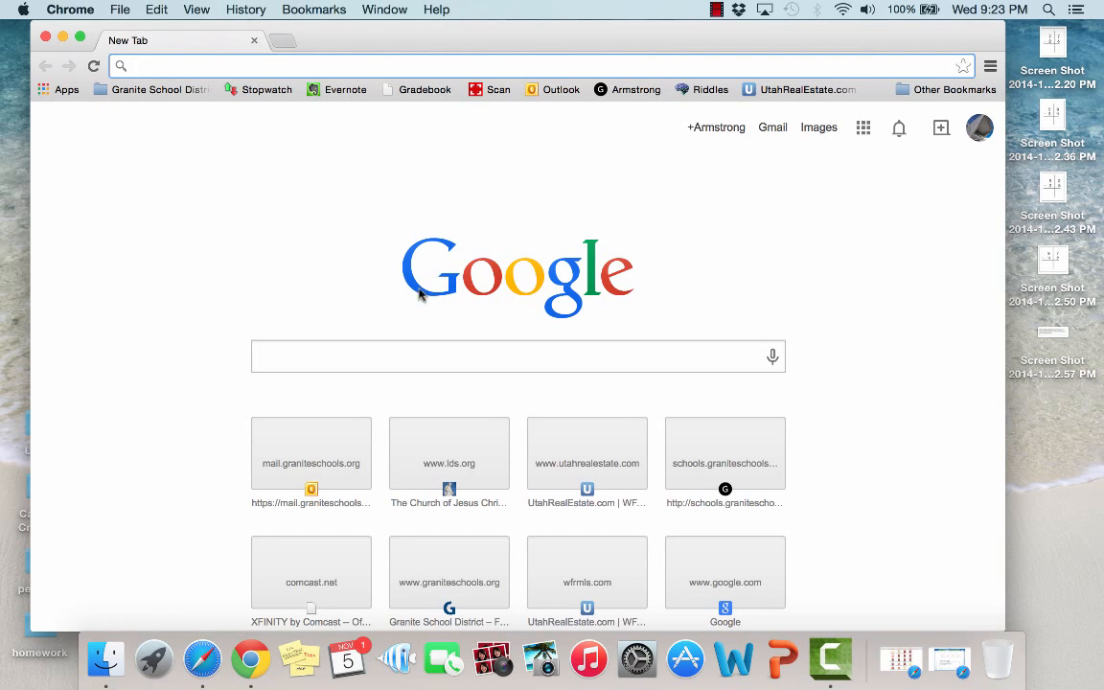
mouse_move(469, 36)
mouse_down()
mouse_move(433, 31)
mouse_move(448, 31)
mouse_up()
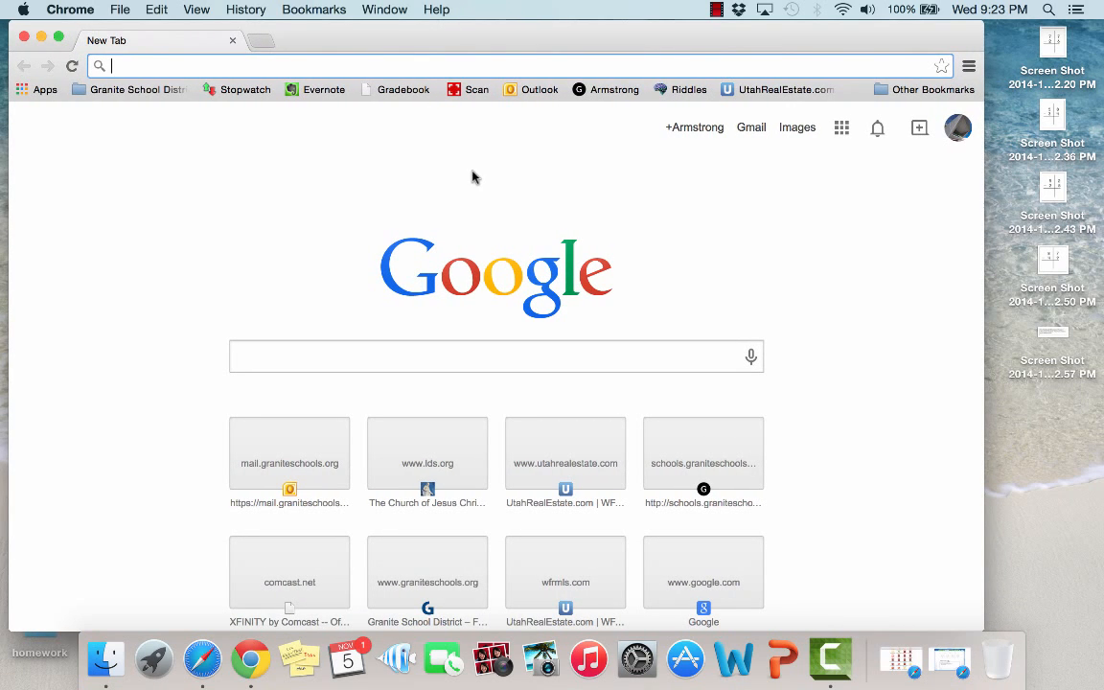
click(422, 353)
text(goog)
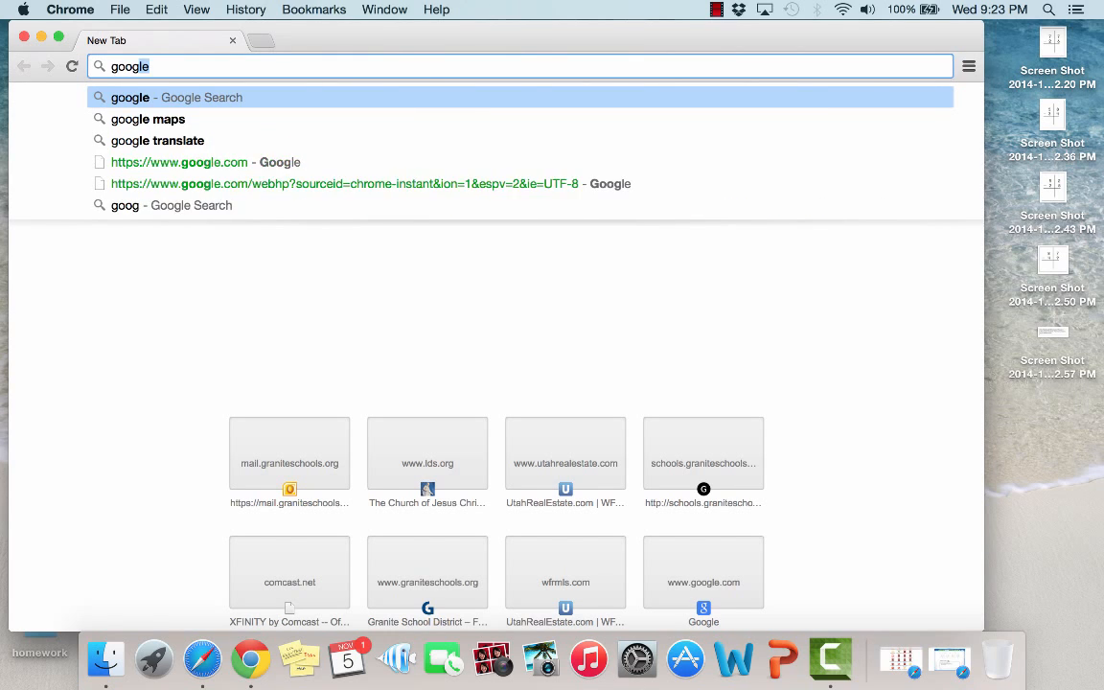
text(le drive)
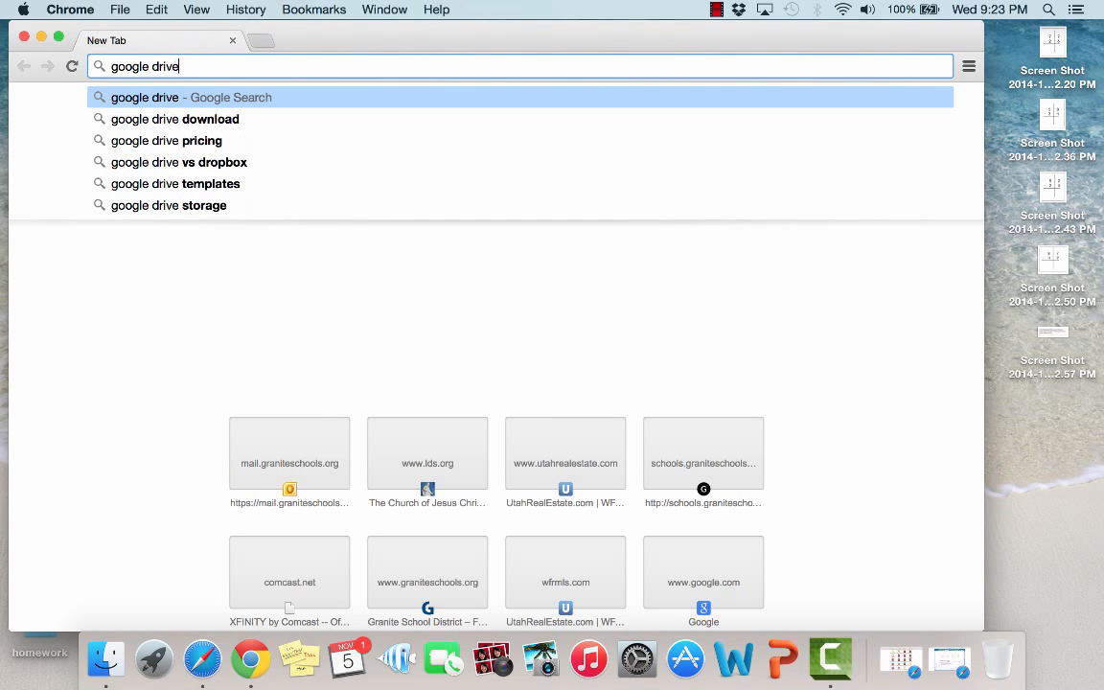
click(238, 103)
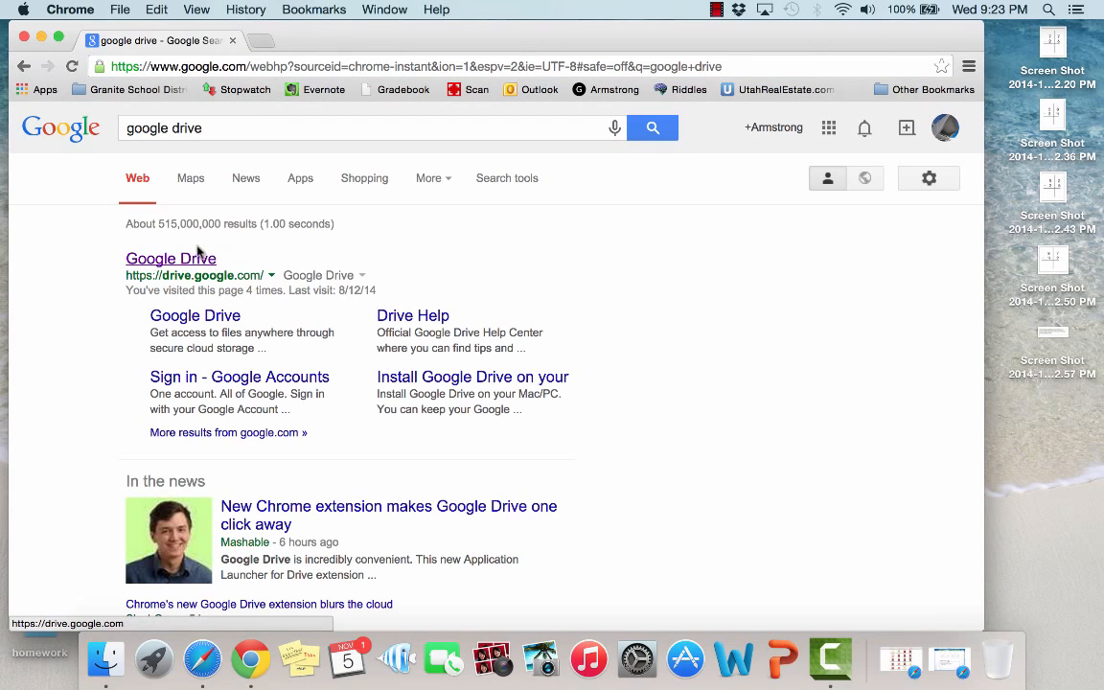
click(190, 263)
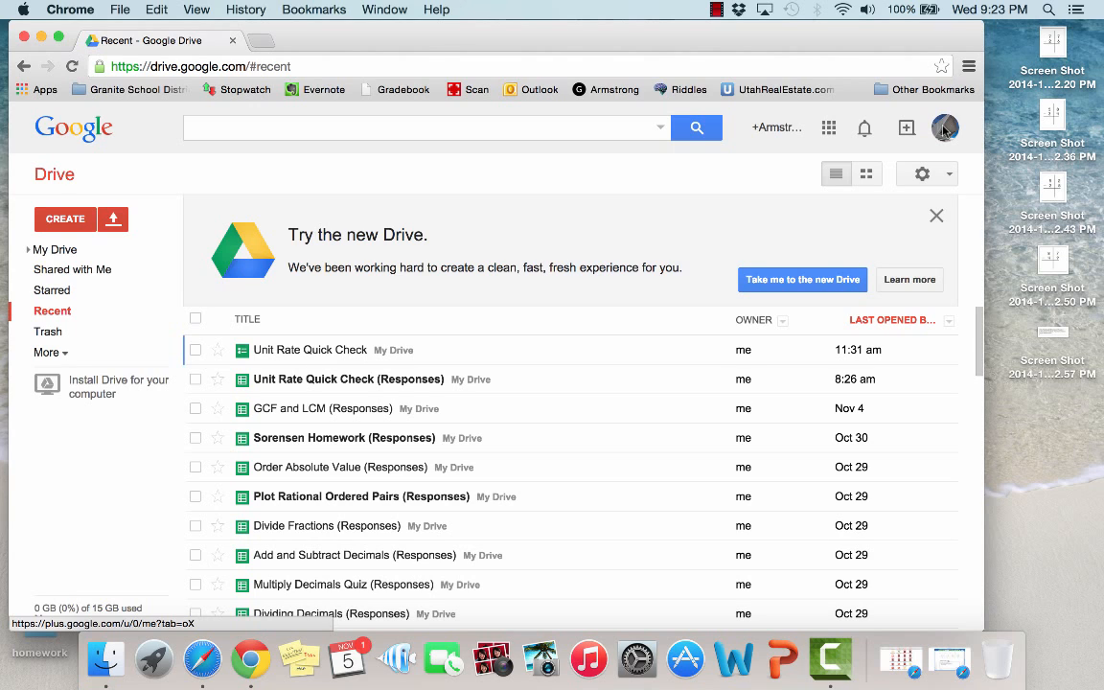
Create a new form named "Subtracting 2 Digits" and enable the progress bar at the bottom of form pages.
click(65, 220)
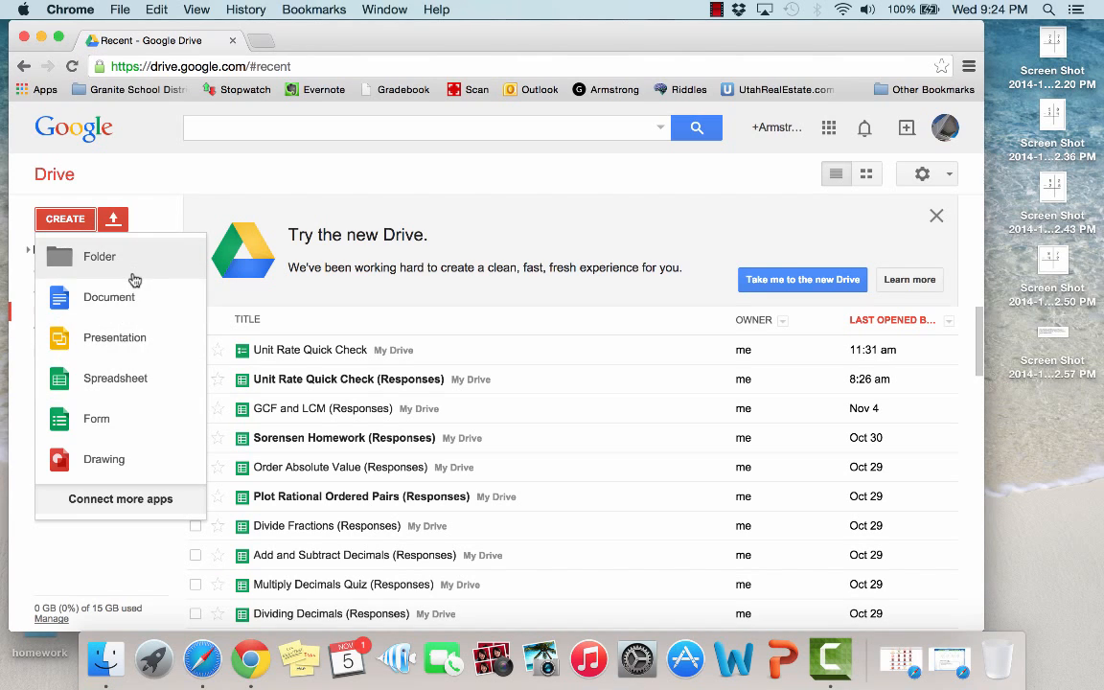
click(123, 428)
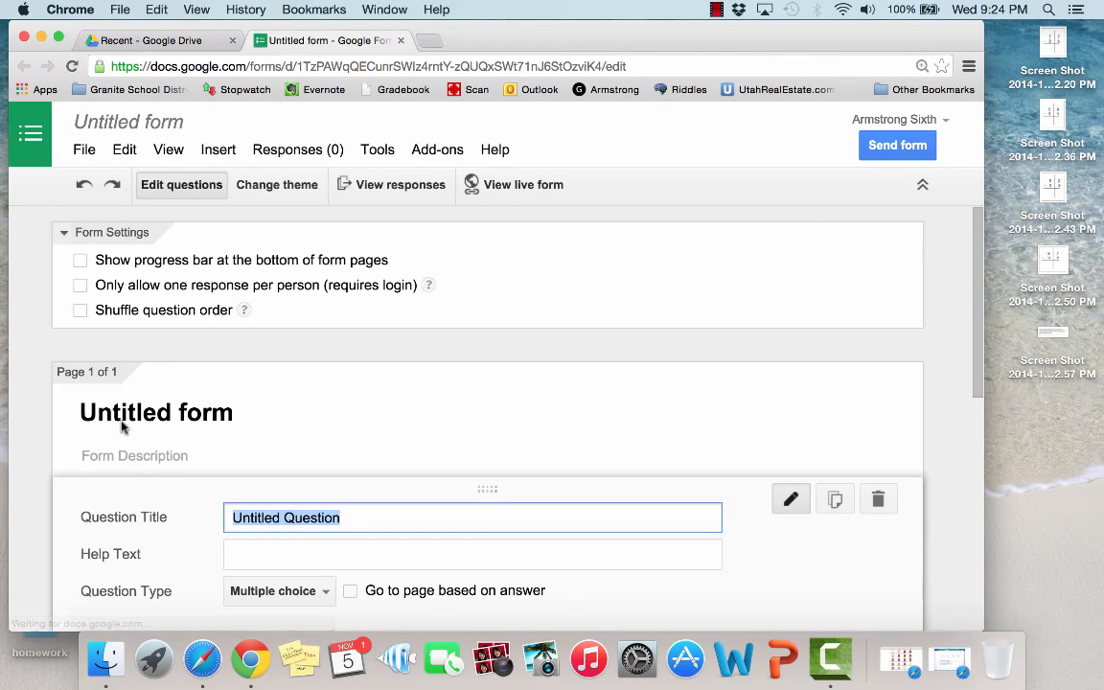
click(147, 124)
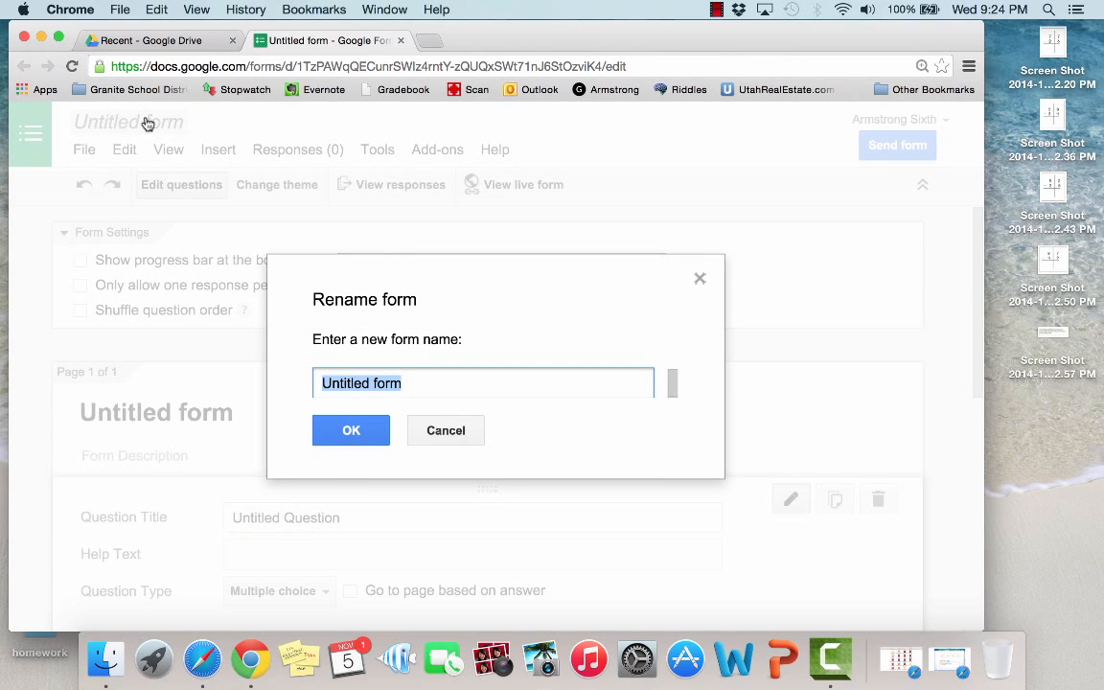
key(BackSpace)
text(Sub)
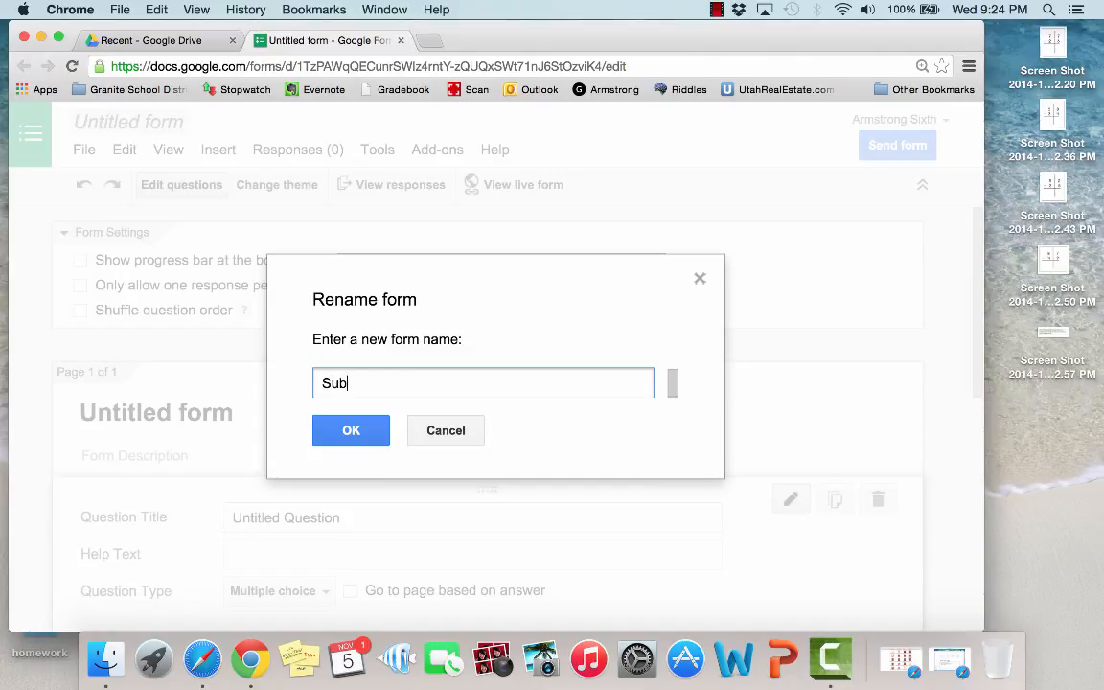
text(tracting 2 Digits)
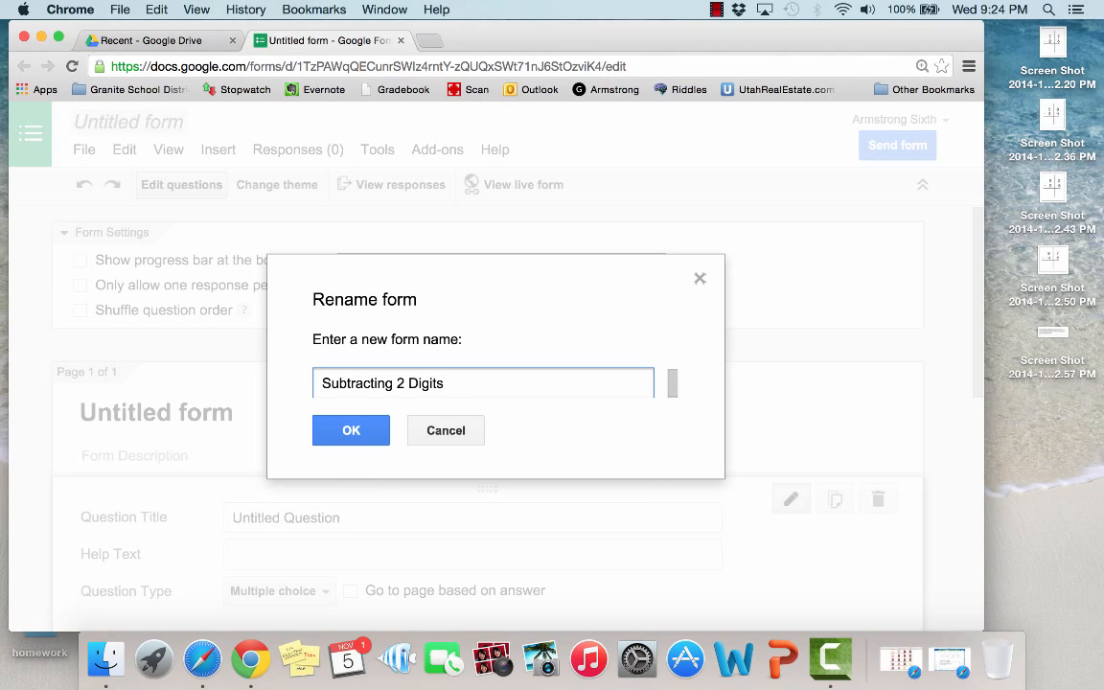
click(343, 433)
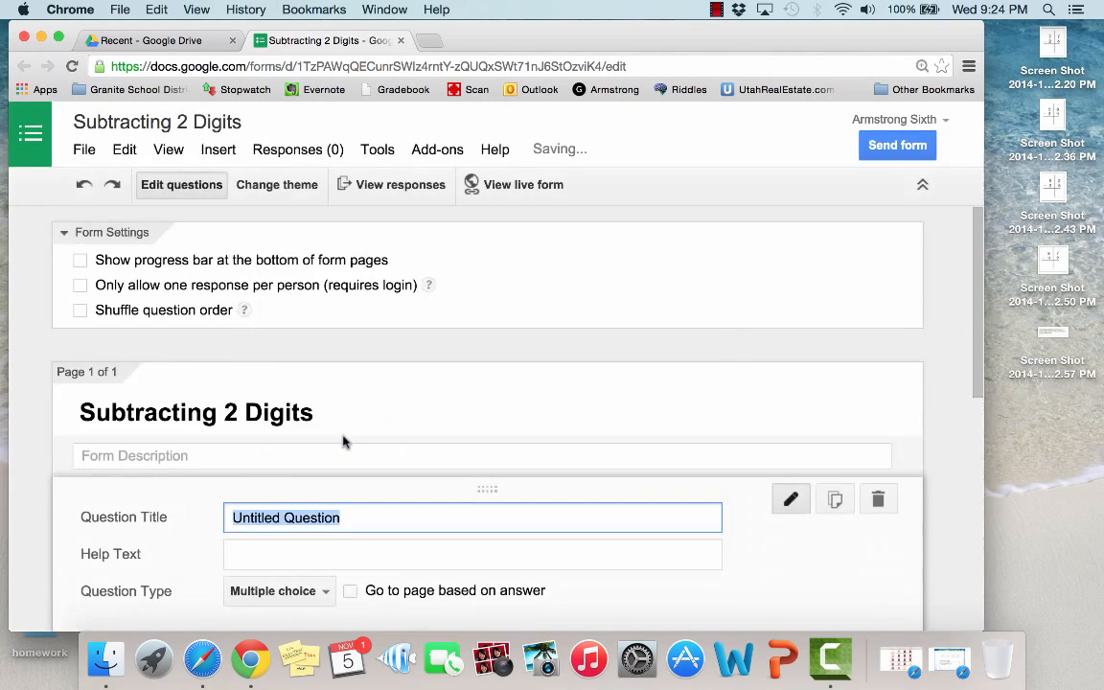
click(81, 261)
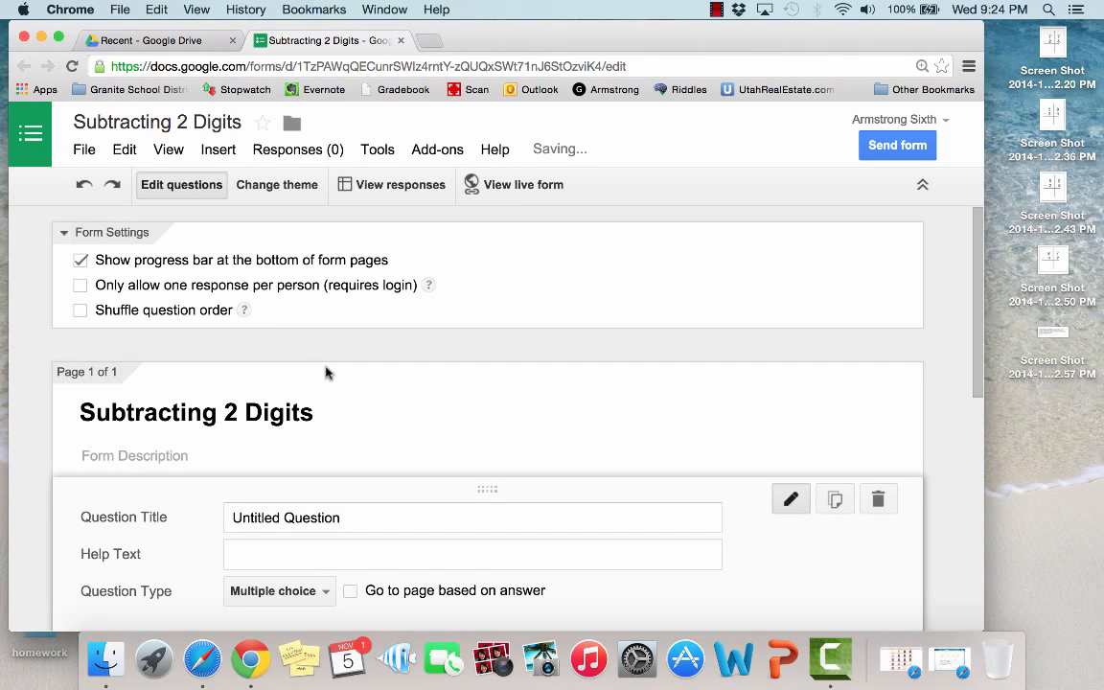
Replace the first question's title with "First Name".
scroll(326, 367, down, 1)
scroll(326, 367, down, 3)
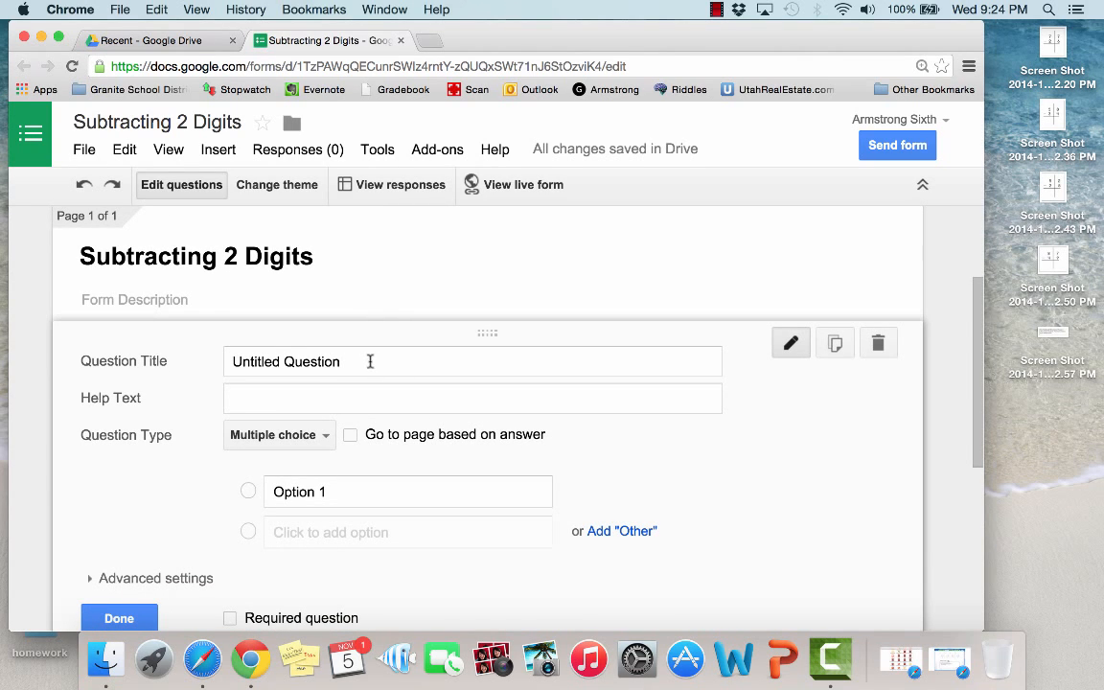
click(370, 361)
key(BackSpace)
key(BackSpace)
key(BackSpace)
key(BackSpace)
key(BackSpace)
key(BackSpace)
key(BackSpace)
key(BackSpace)
key(BackSpace)
key(BackSpace)
key(BackSpace)
key(BackSpace)
key(BackSpace)
key(BackSpace)
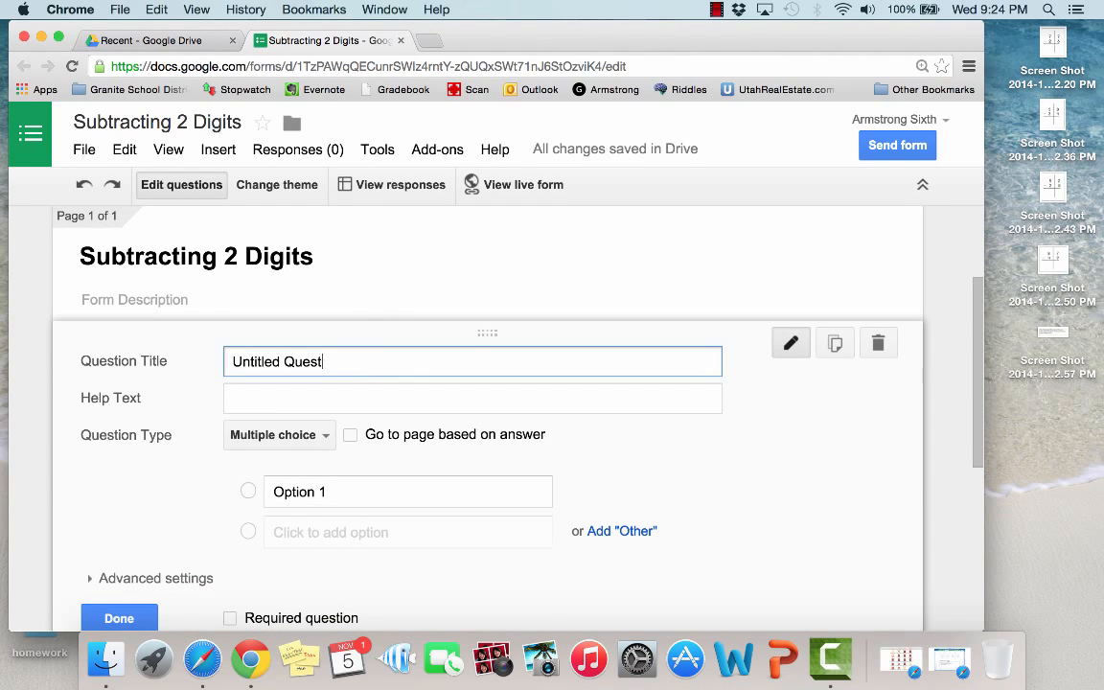
key(BackSpace)
key(BackSpace)
key(BackSpace)
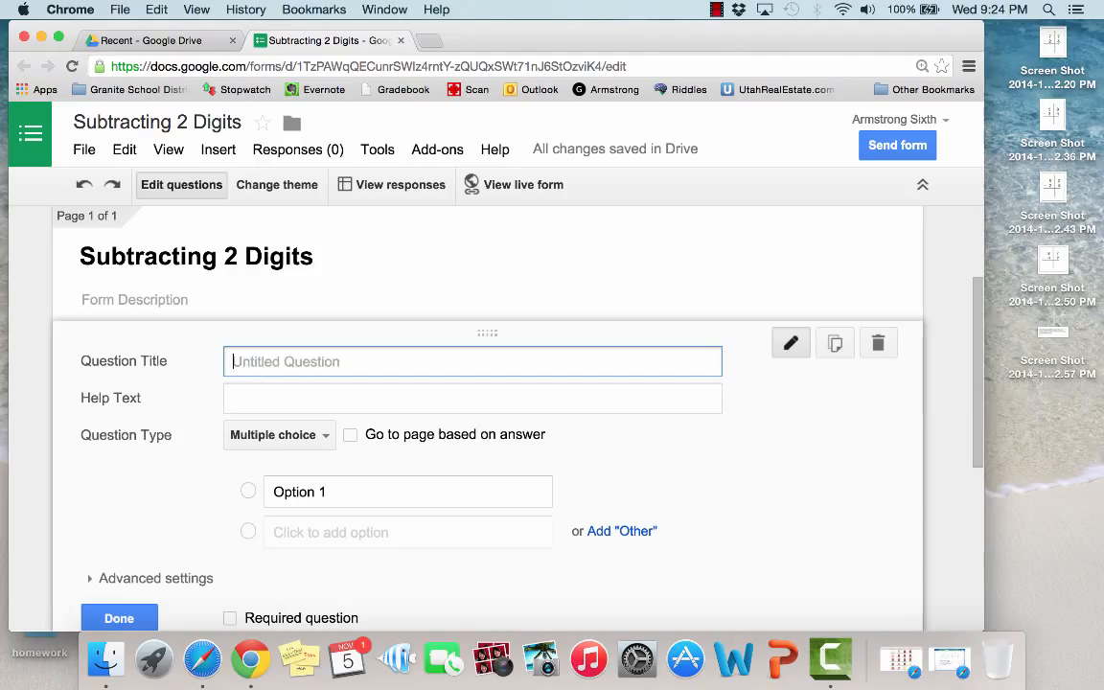
text(st )
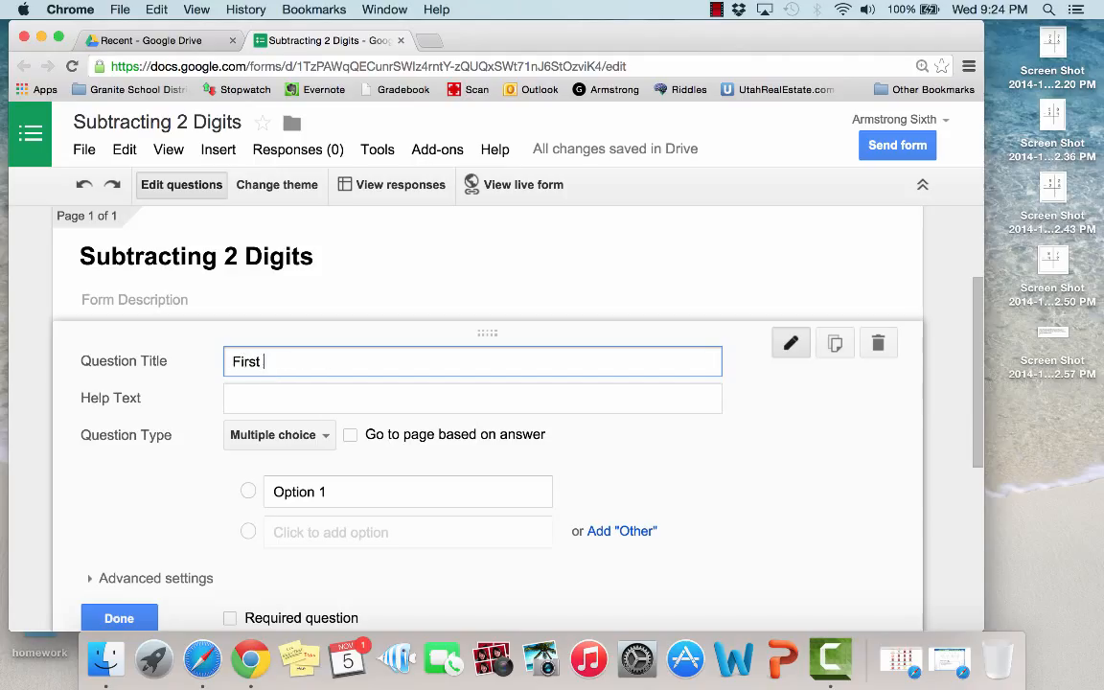
text(Name)
scroll(326, 460, down, 1)
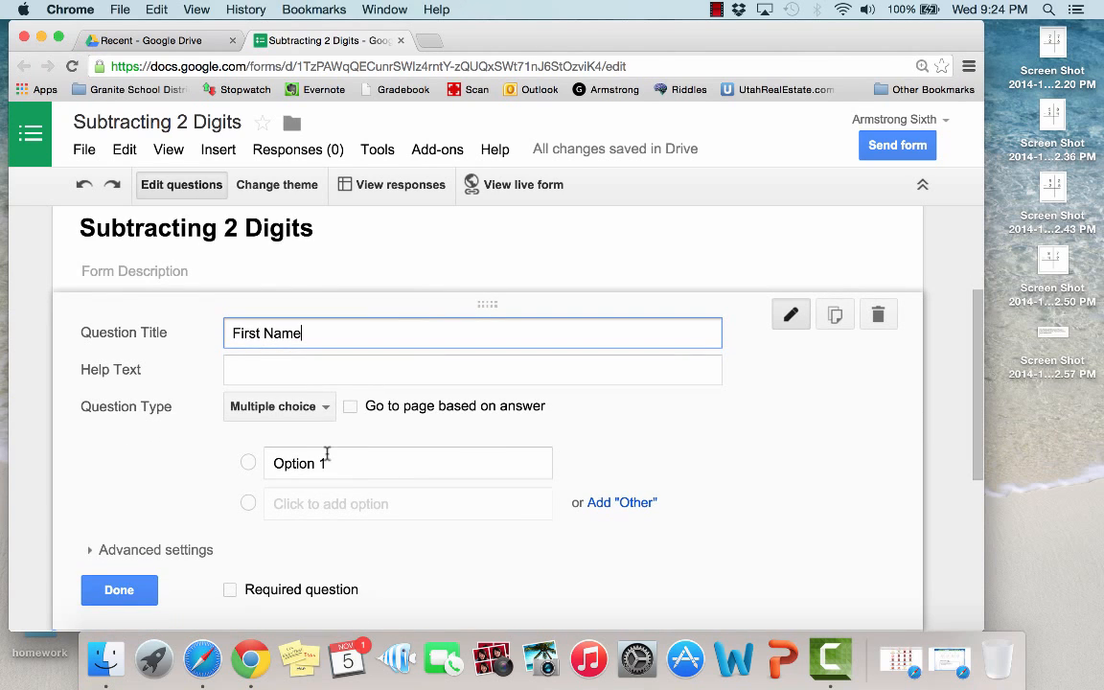
Make the First Name question a required Text question and finish editing it.
click(330, 407)
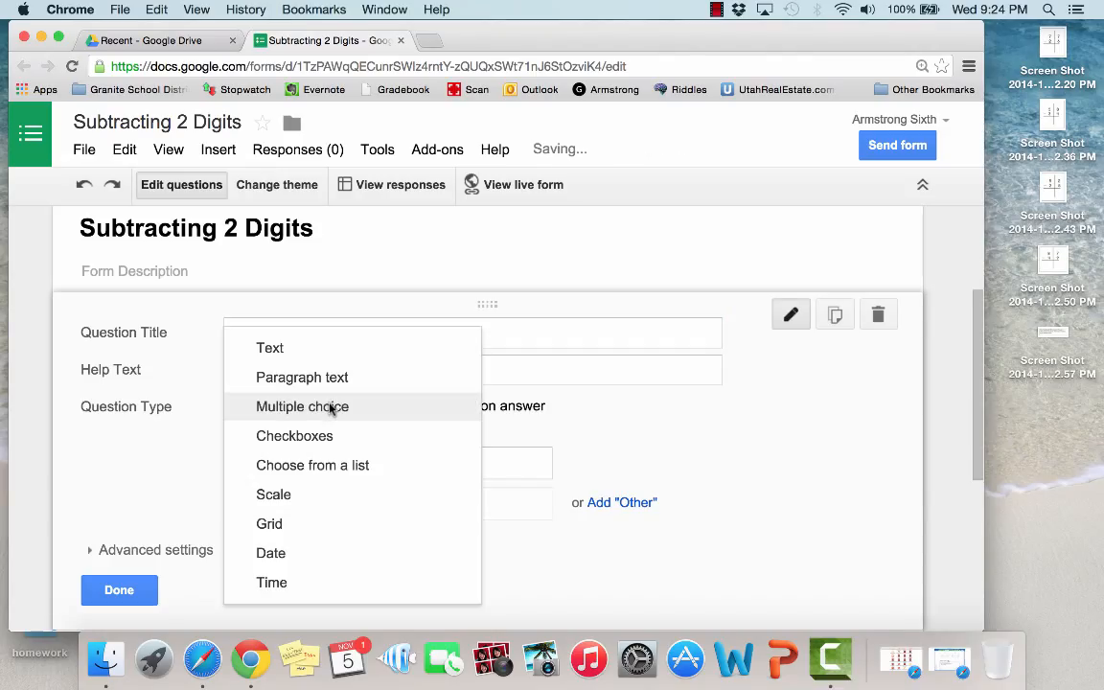
click(326, 350)
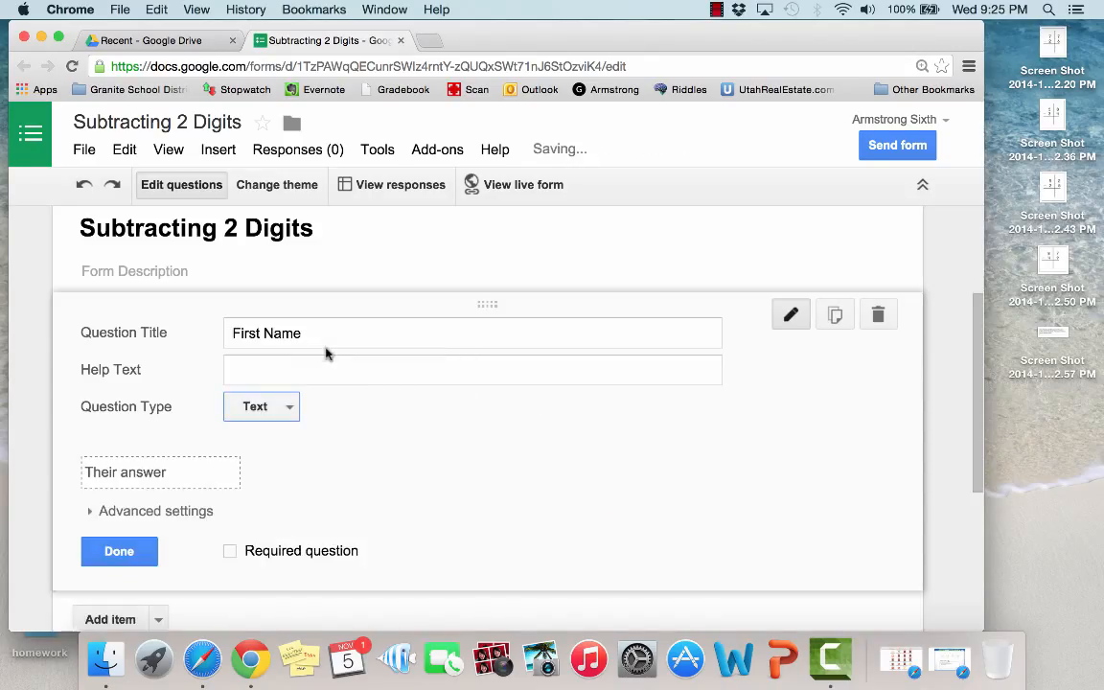
click(230, 552)
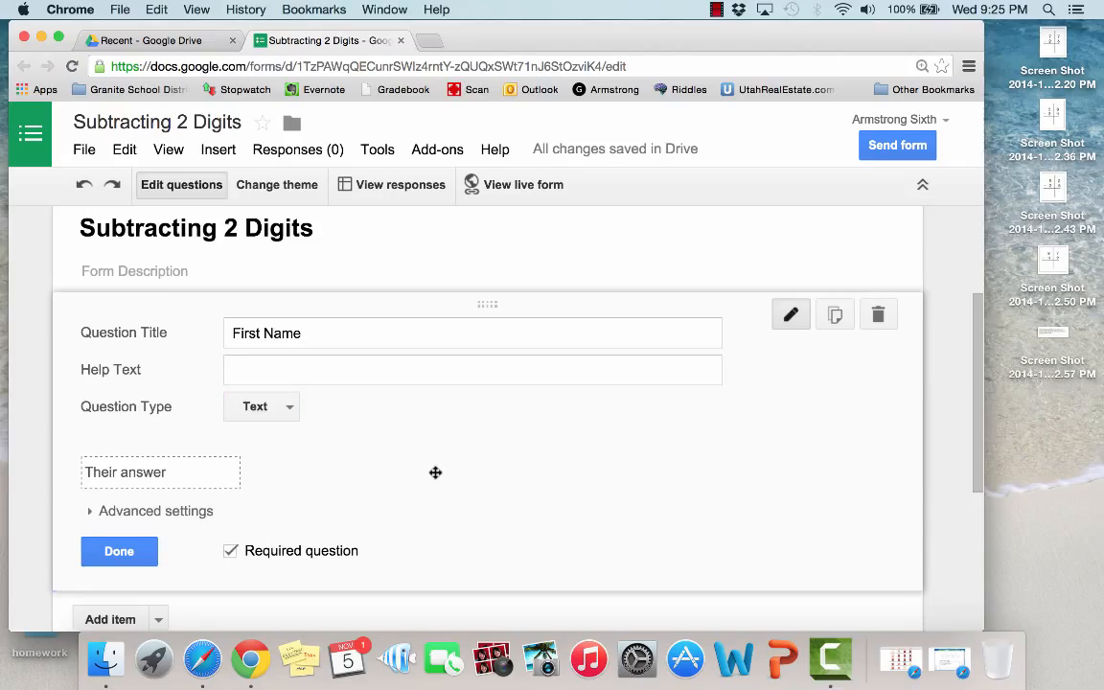
click(119, 552)
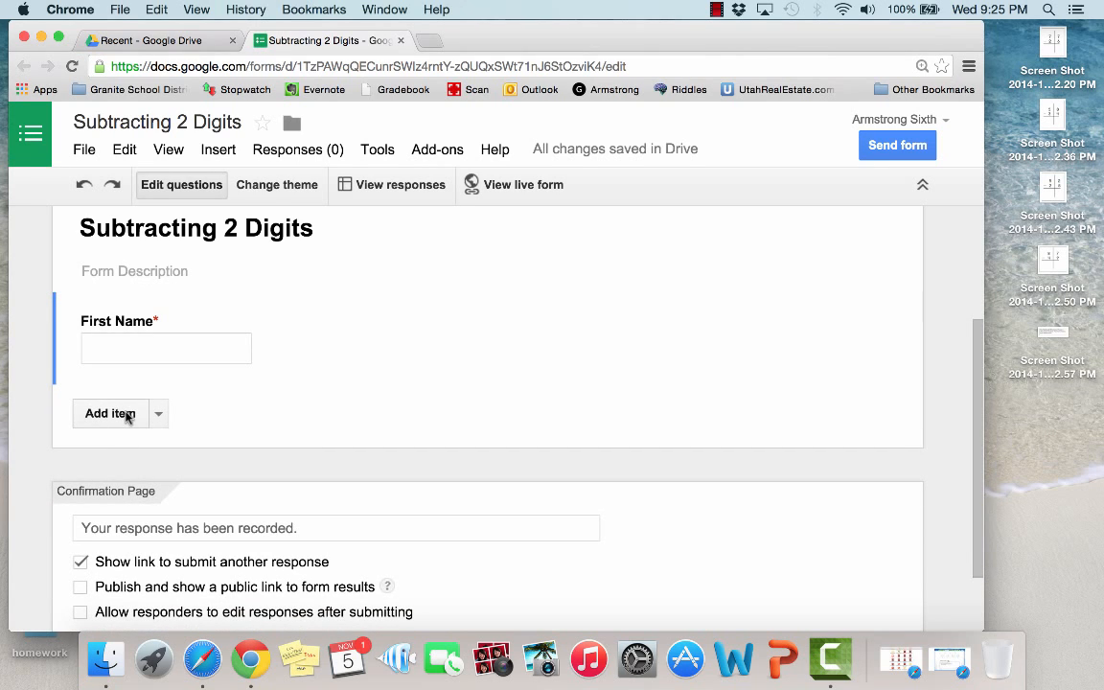
Add a required text question titled "Last Name" below First Name and finish editing it.
click(109, 413)
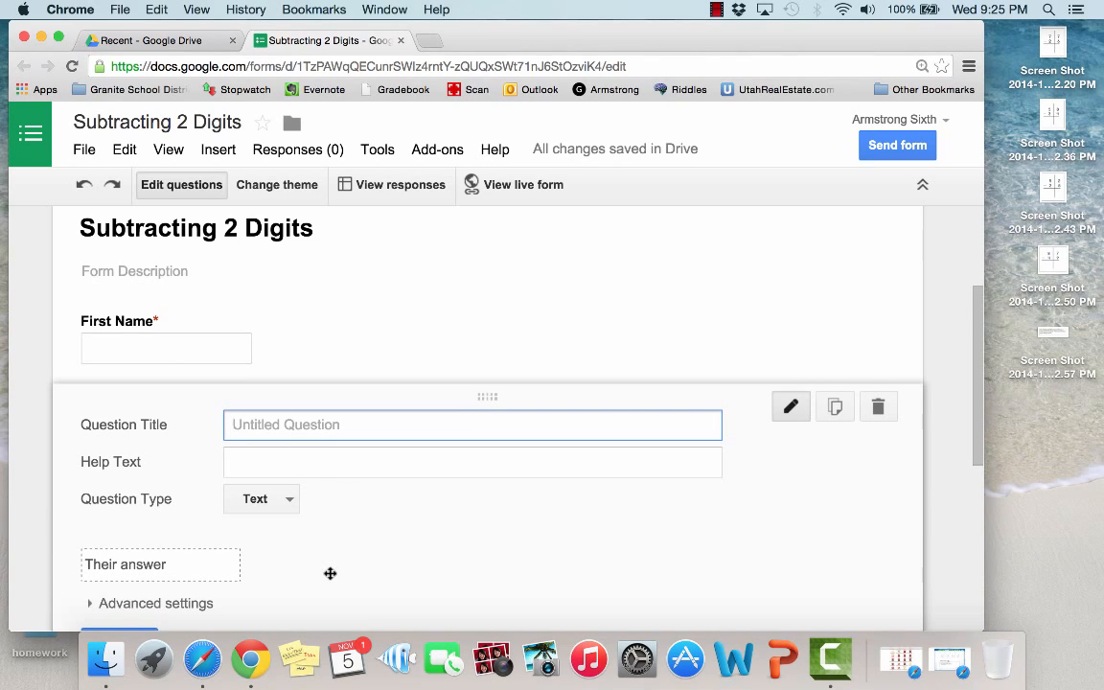
text(Last )
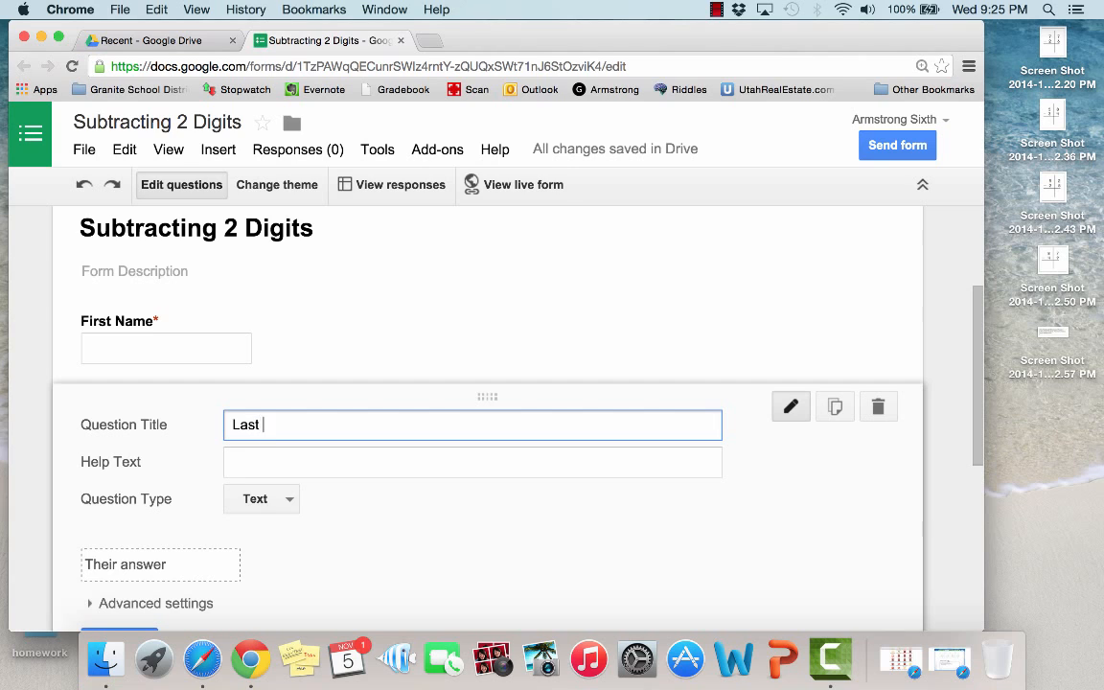
text(Name)
scroll(307, 562, down, 3)
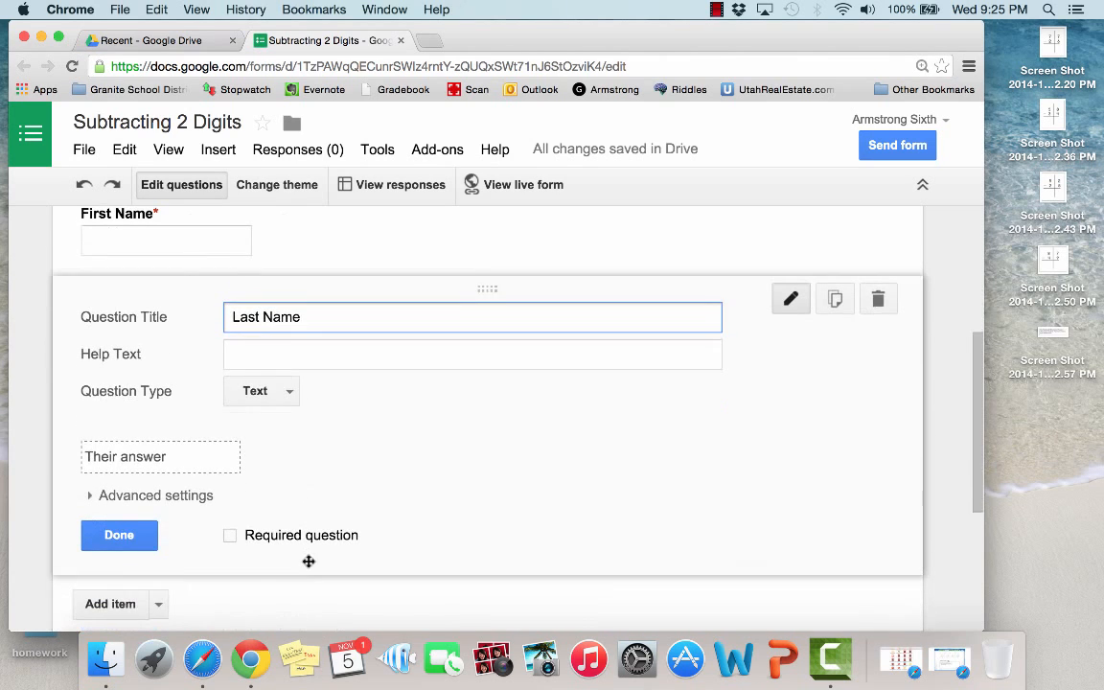
click(230, 536)
click(141, 533)
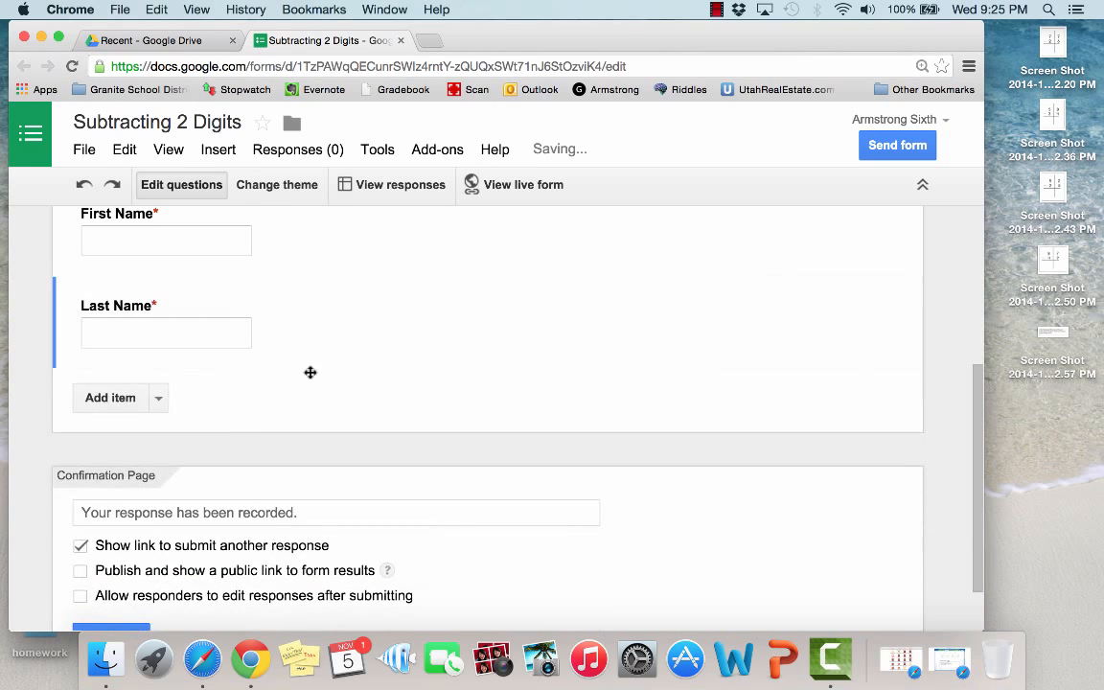
Add a question titled "Teacher" below Last Name and set its type to Choose from a list.
scroll(347, 351, down, 2)
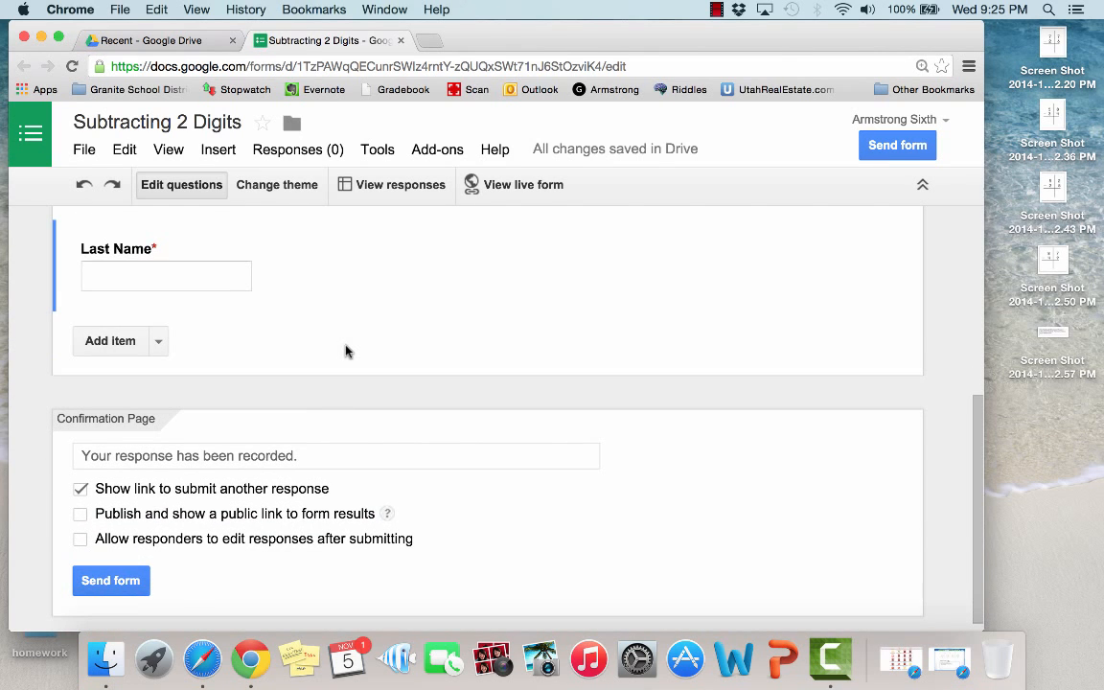
scroll(347, 351, up, 3)
scroll(347, 346, down, 1)
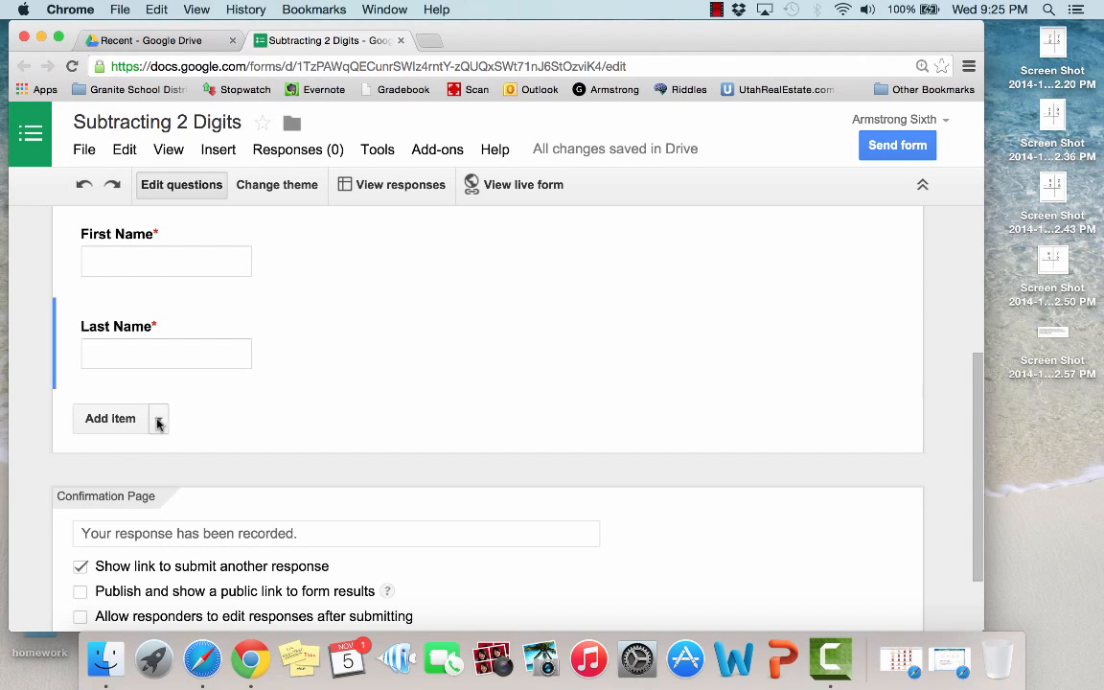
click(110, 419)
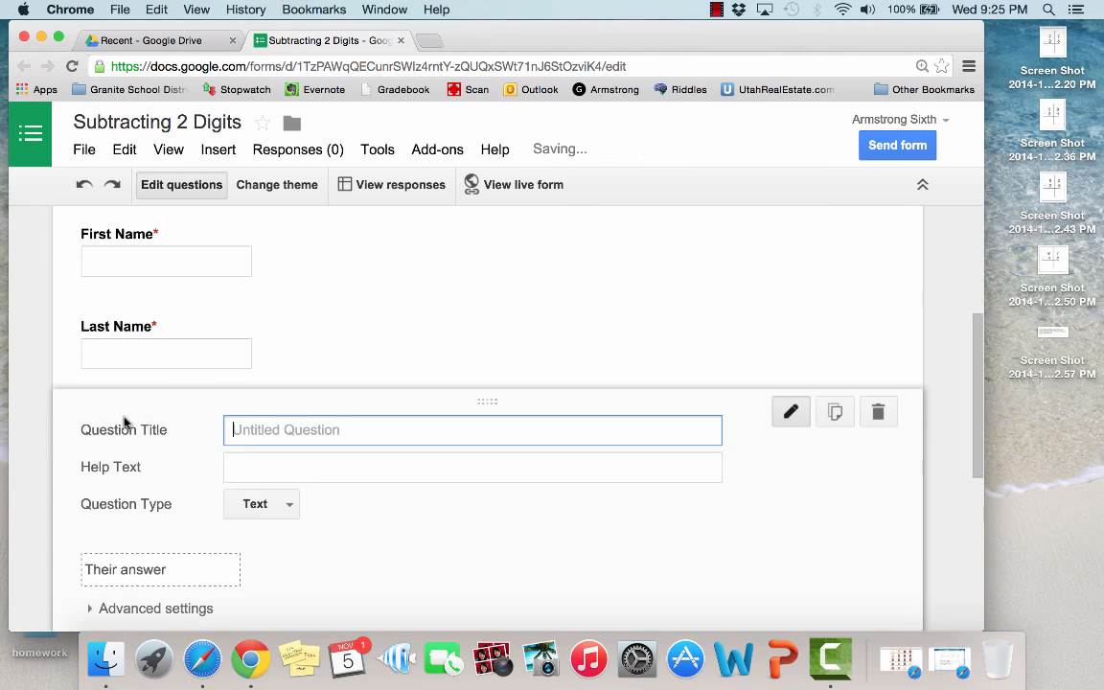
text(Teacher)
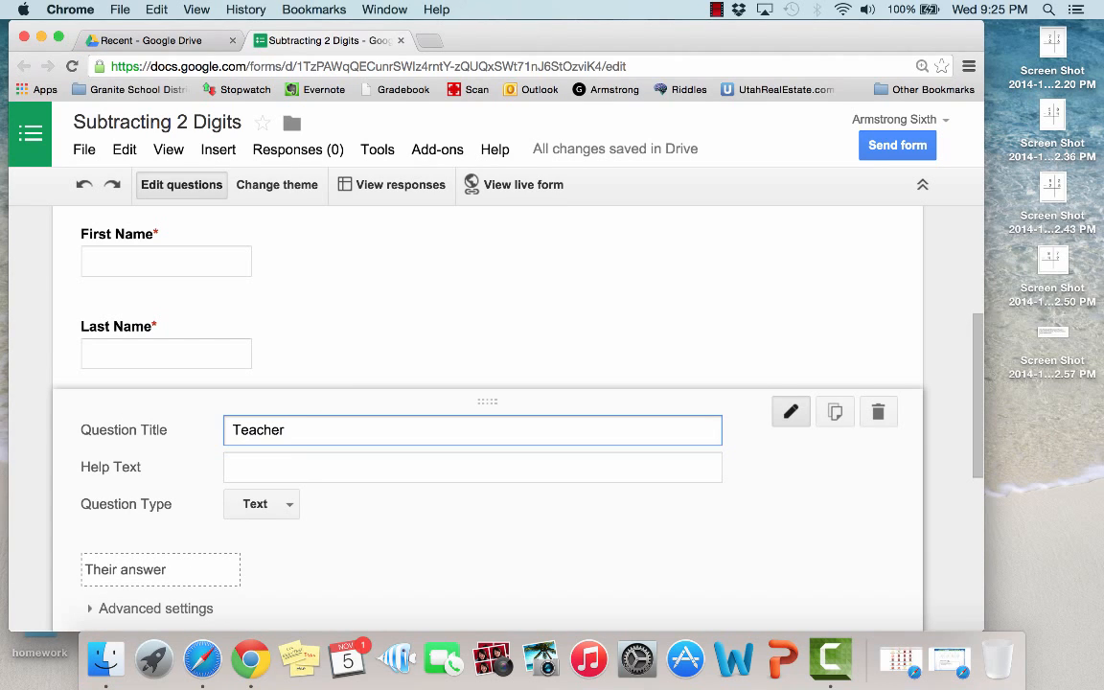
scroll(443, 517, down, 3)
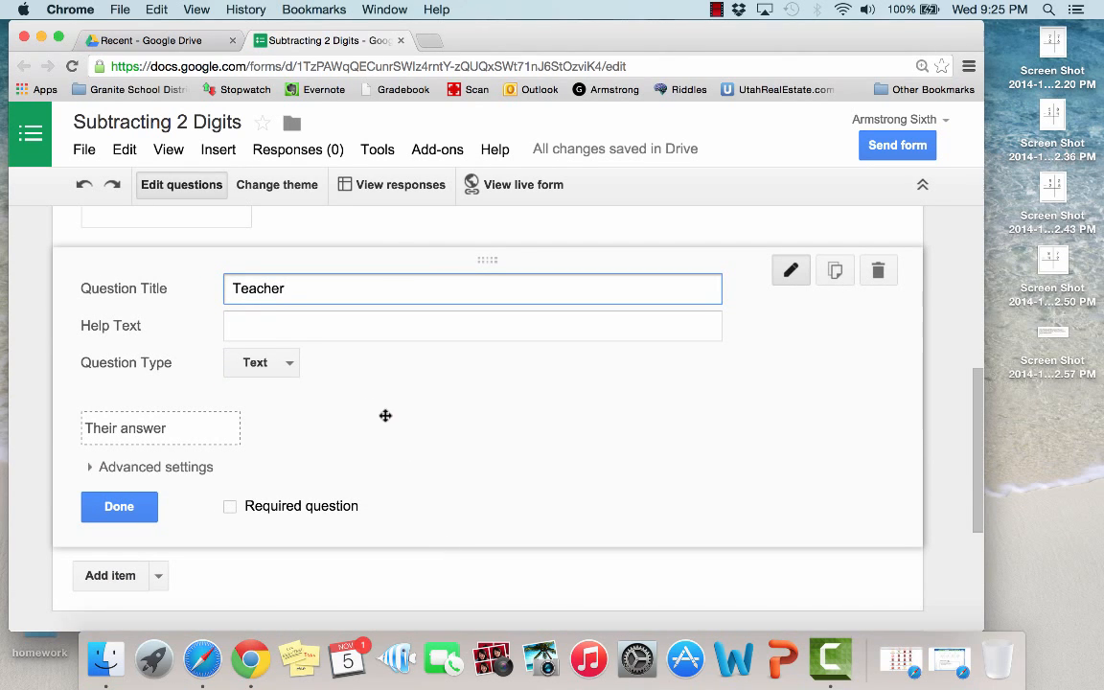
click(291, 365)
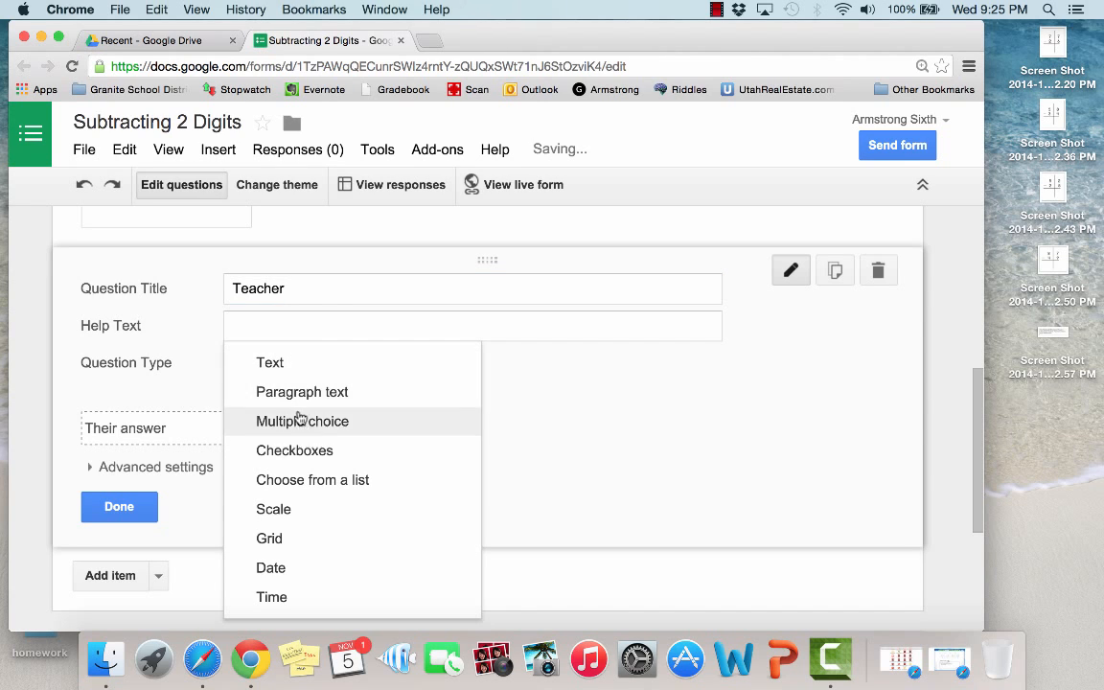
click(308, 482)
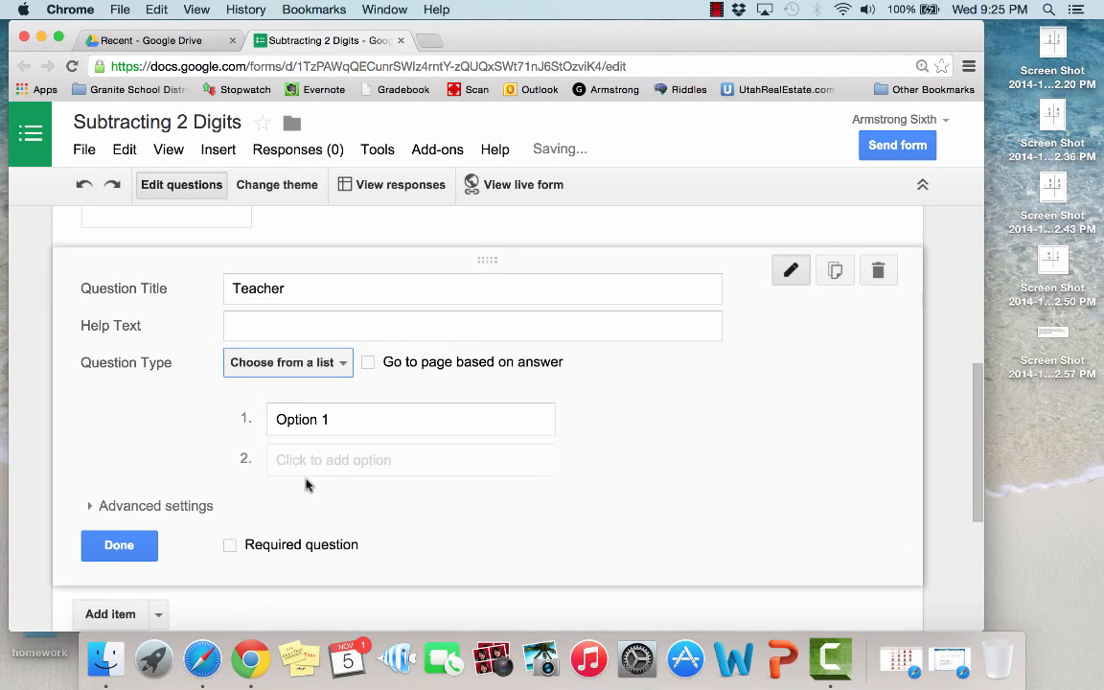
Enter three teachers' last names as the Teacher question's list options, make it required, and finish editing it.
click(340, 419)
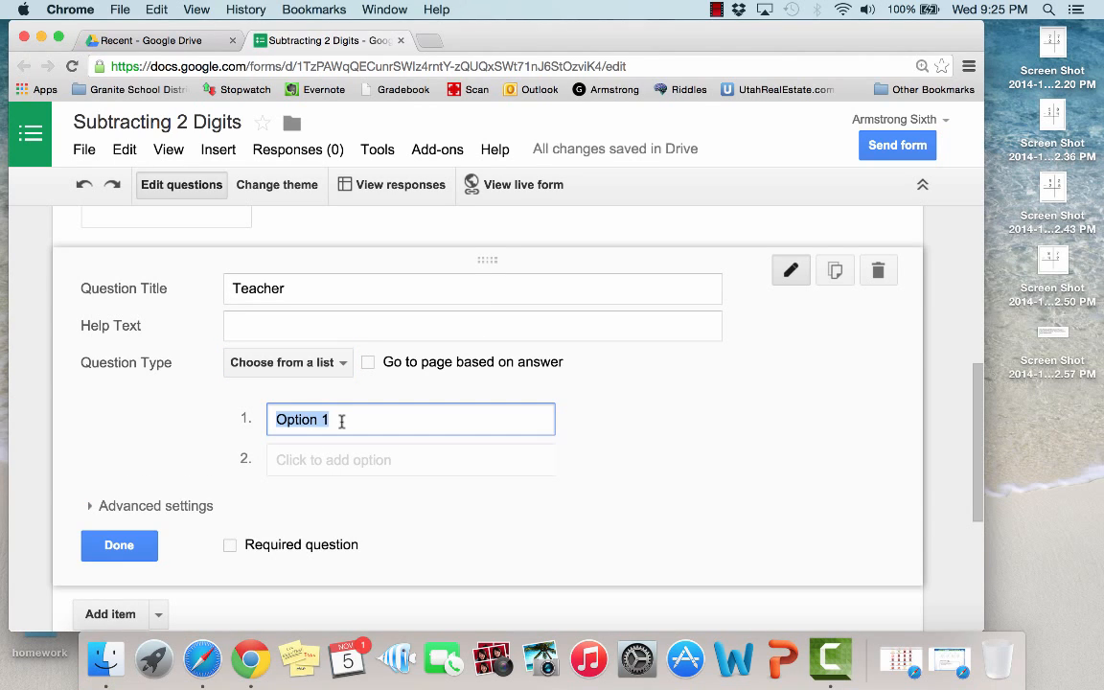
text(Sorensen)
key(Return)
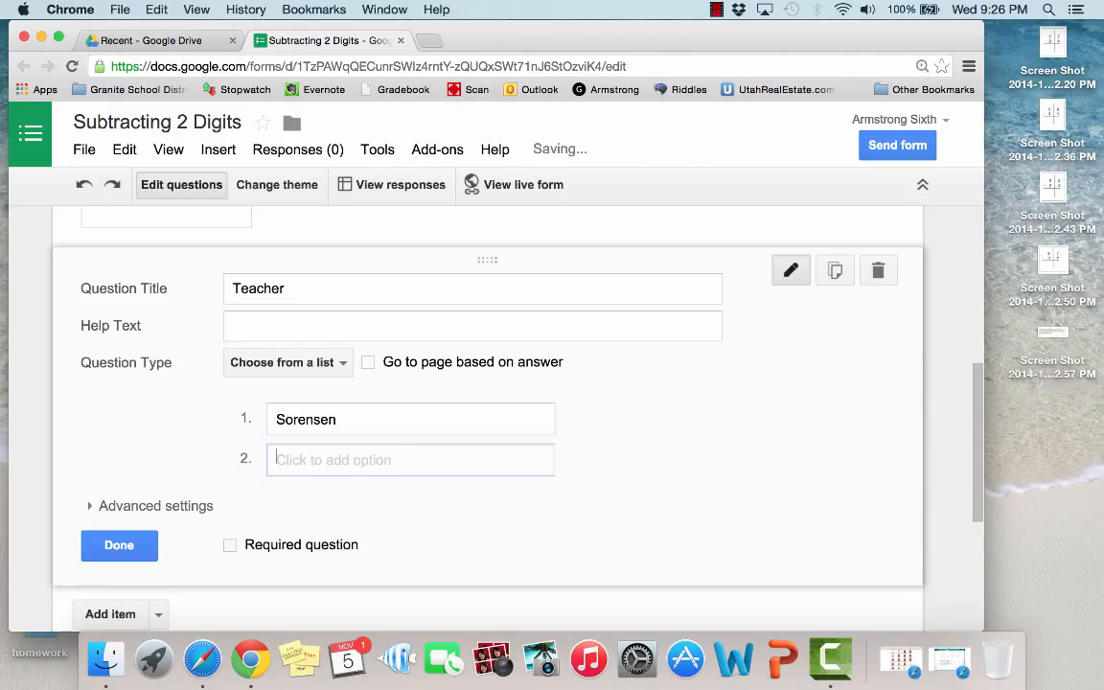
text(Marsing)
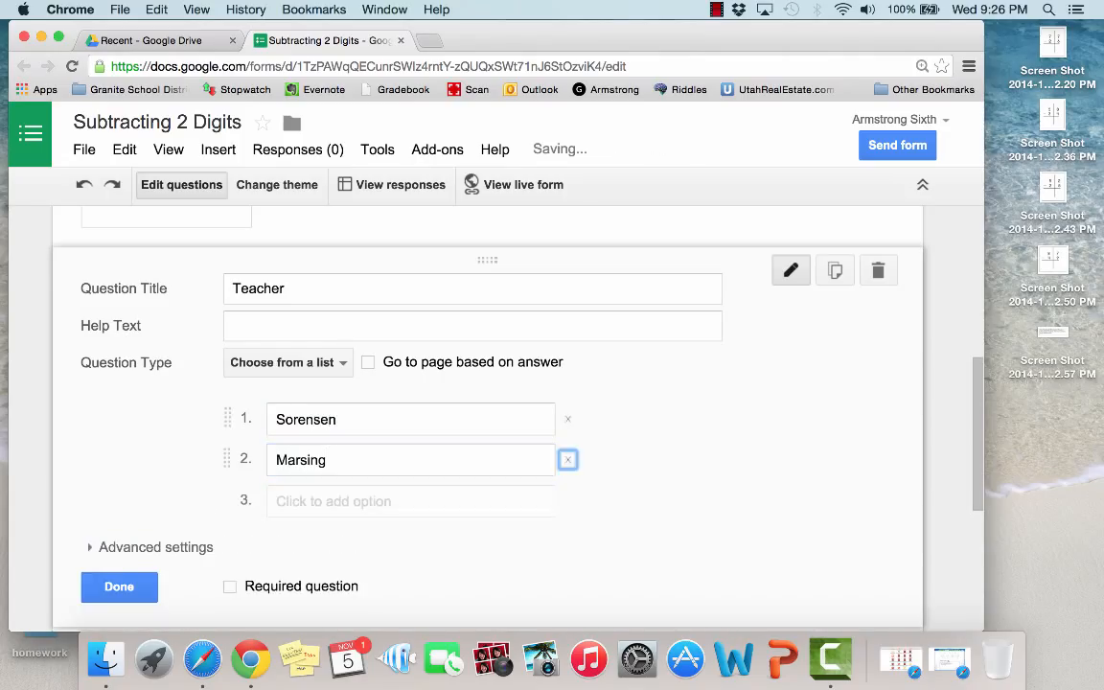
key(Return)
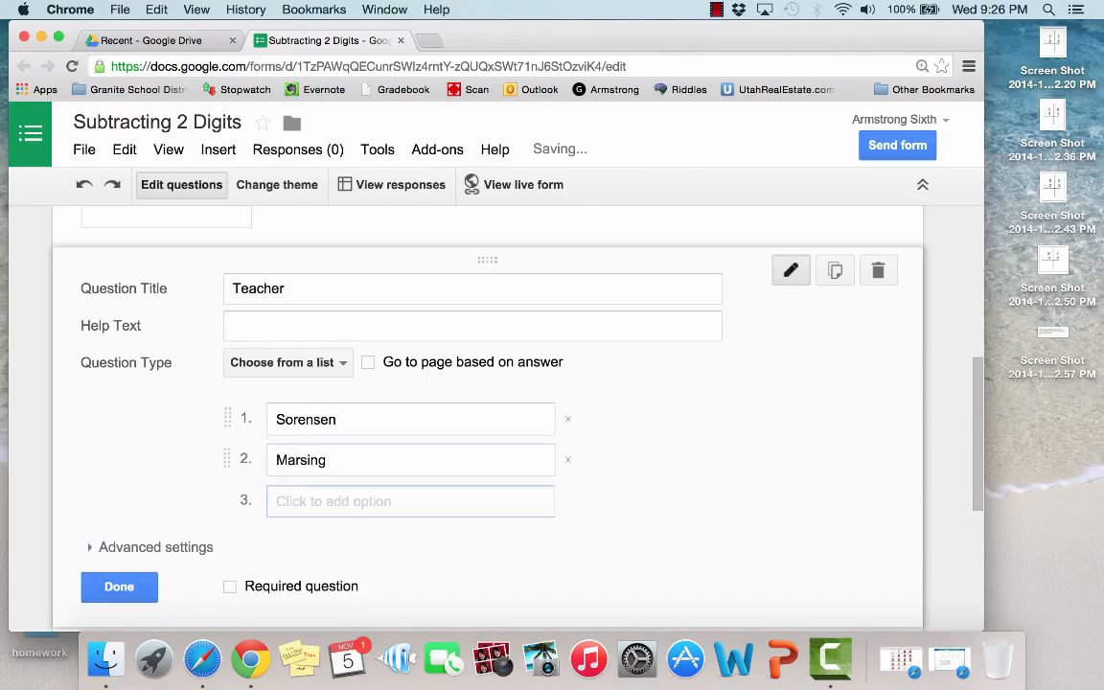
text(Larsen)
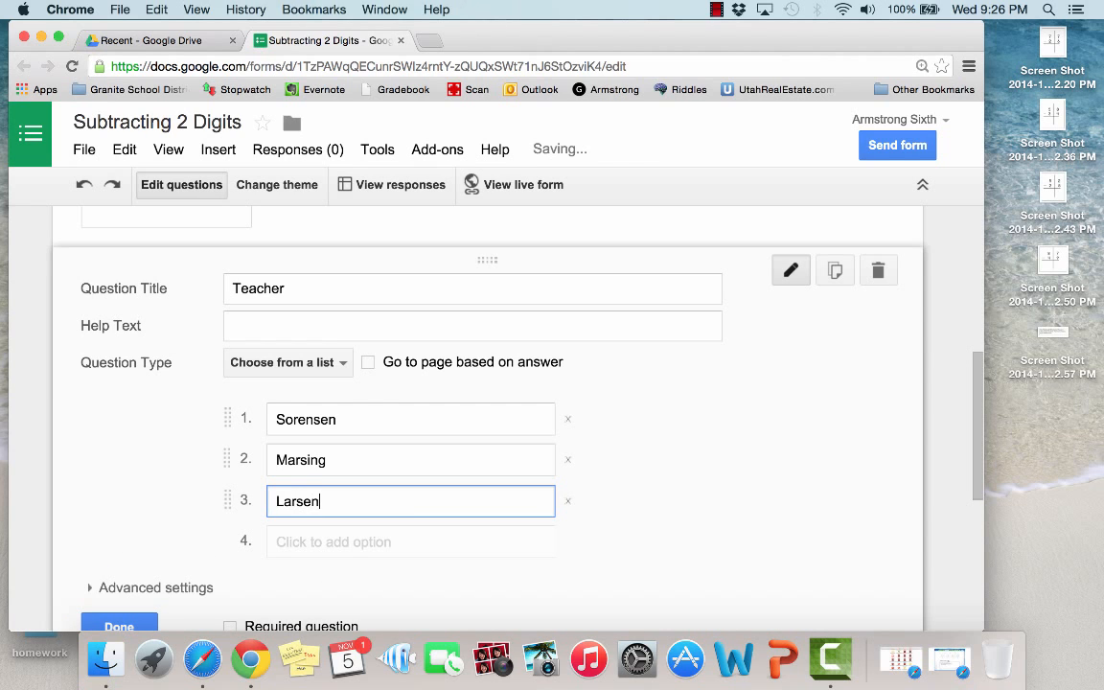
scroll(298, 414, down, 3)
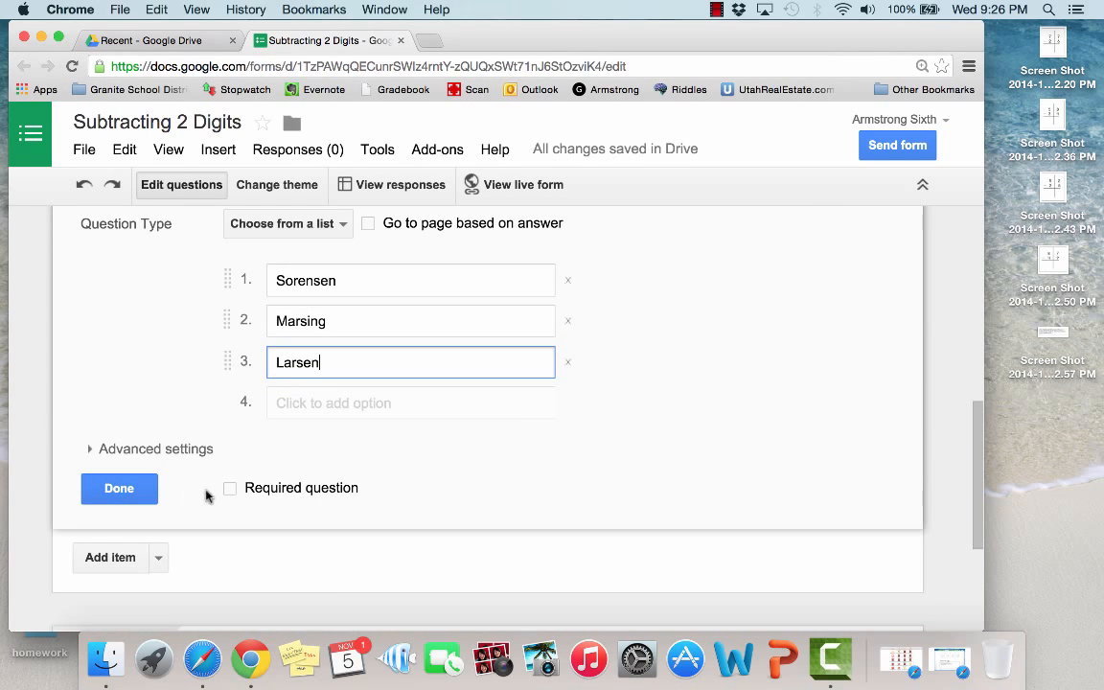
click(231, 489)
click(116, 486)
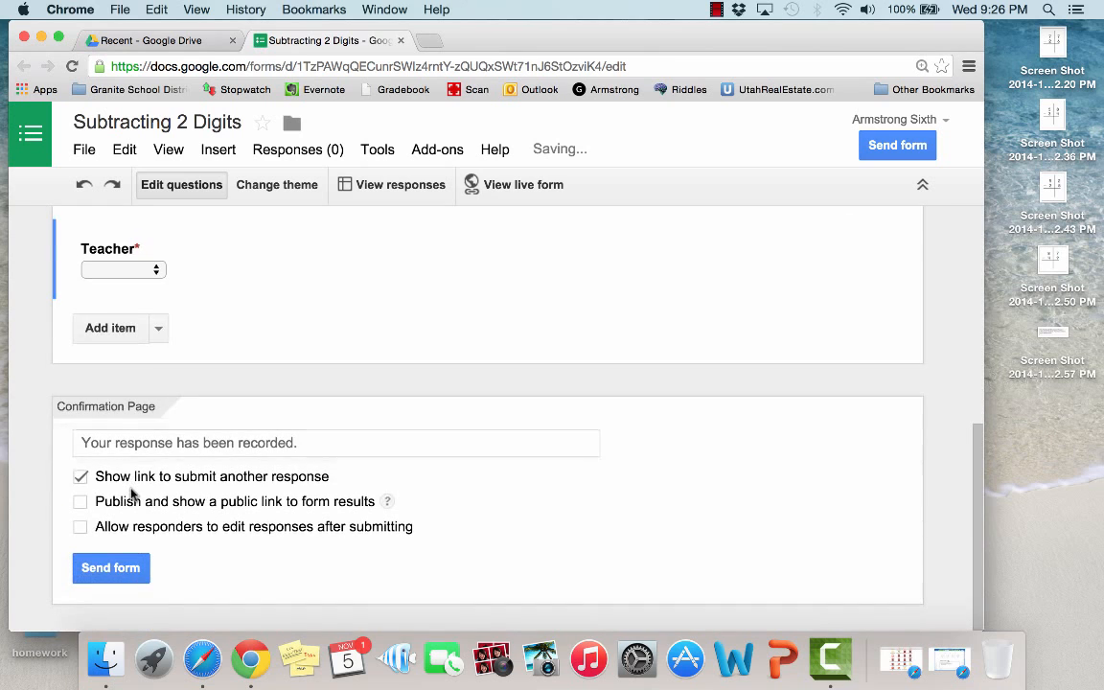
Insert the desktop screenshot of 77 − 26 as an image below Teacher, title it "1", and finish editing it.
scroll(284, 288, up, 5)
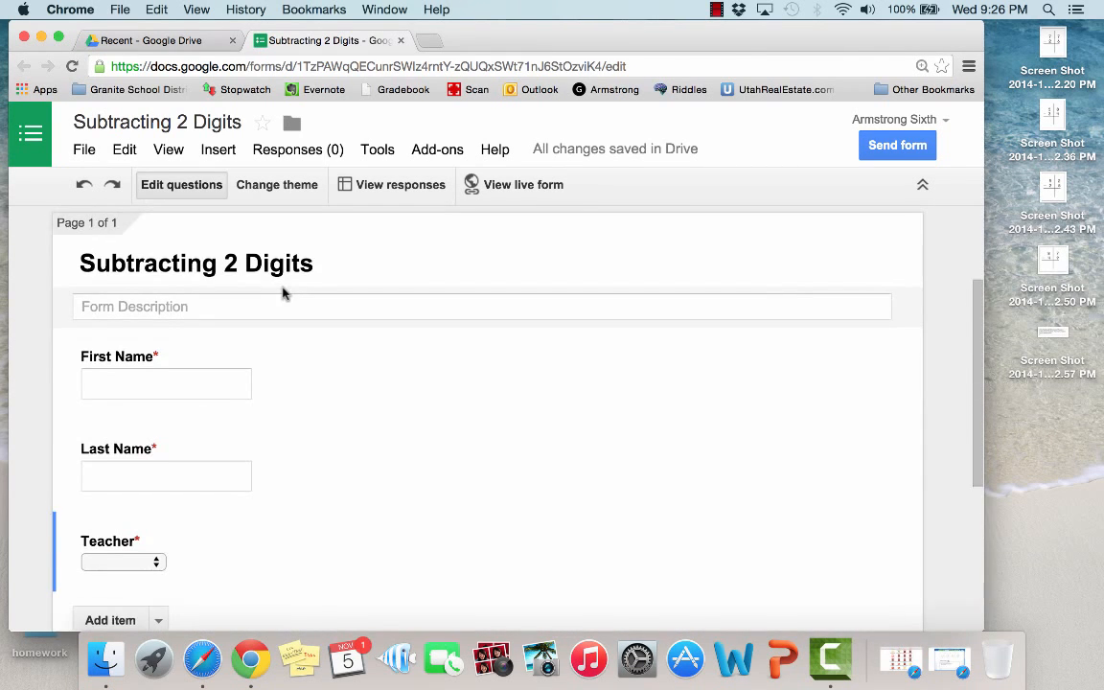
scroll(284, 288, down, 4)
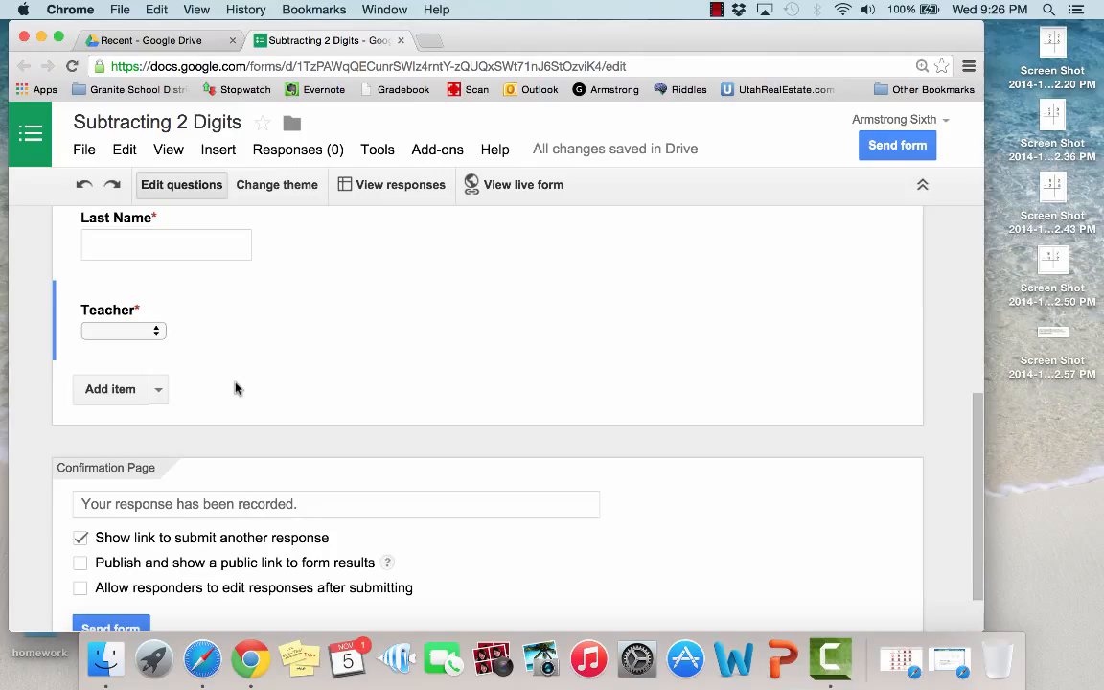
click(159, 393)
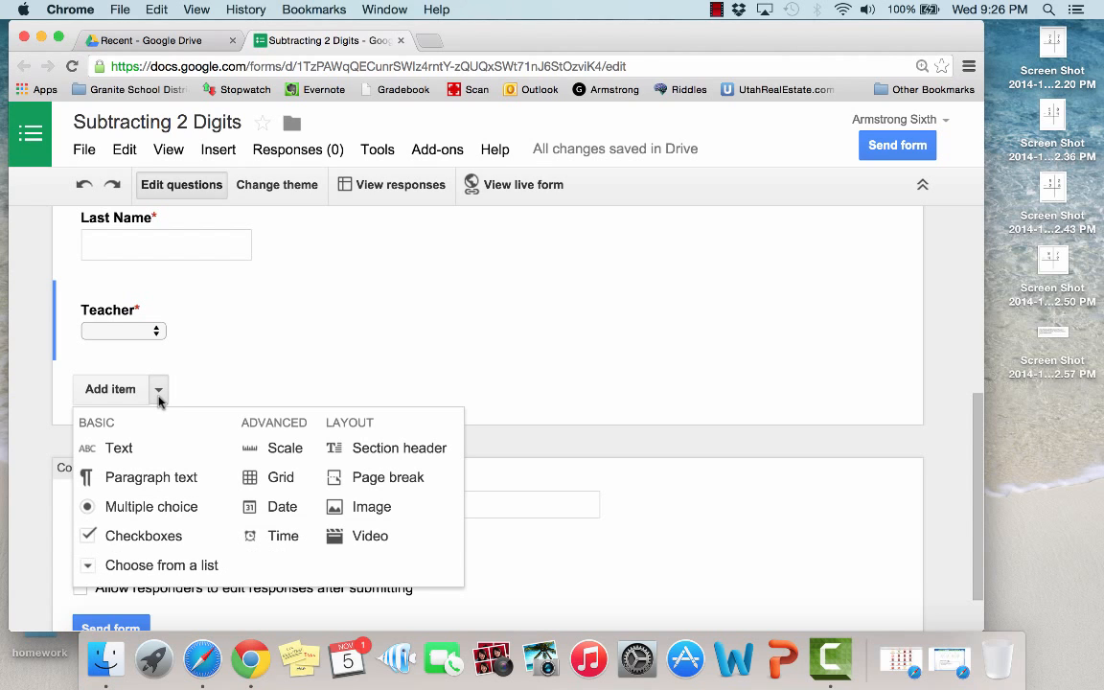
click(340, 506)
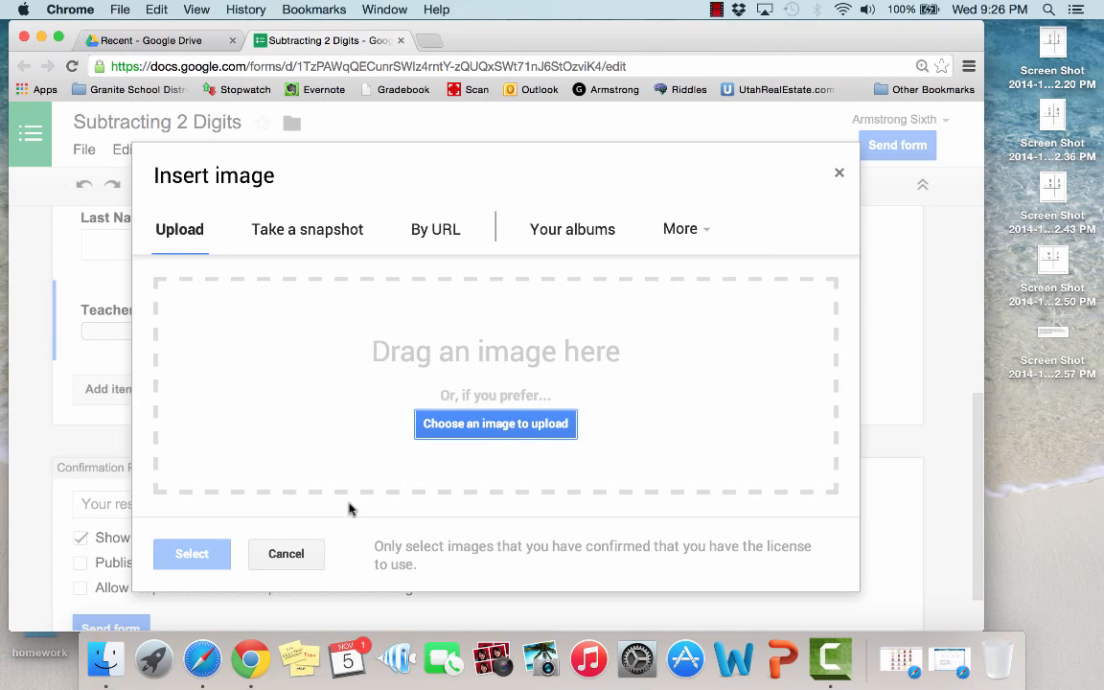
click(1053, 42)
drag(1053, 42, 480, 364)
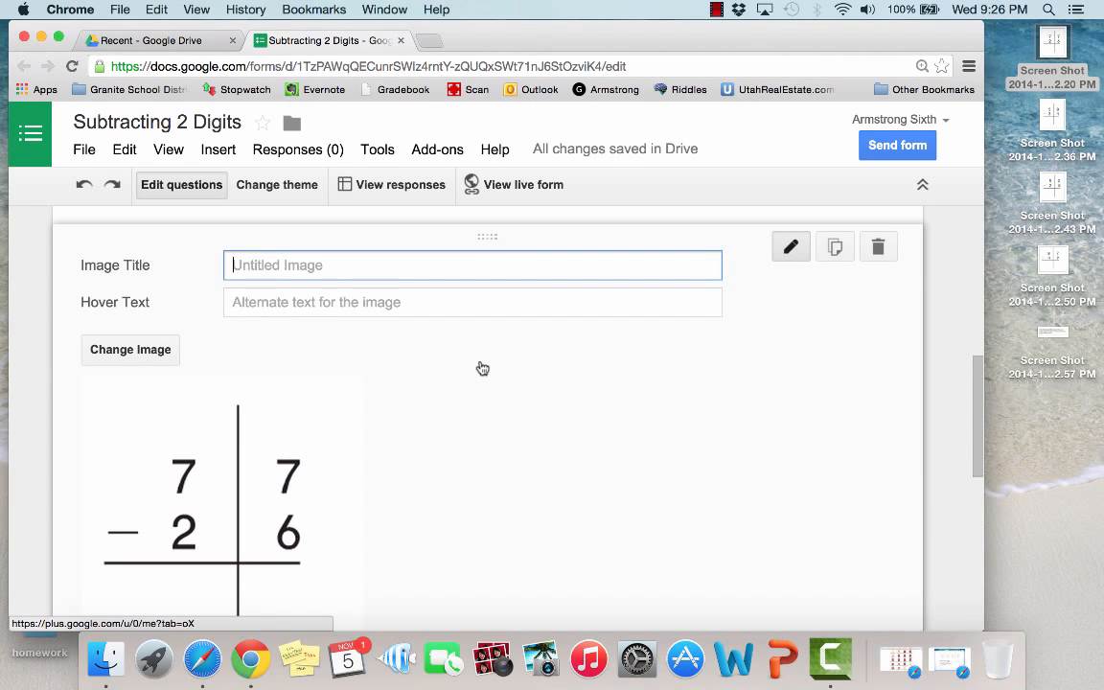
text(1)
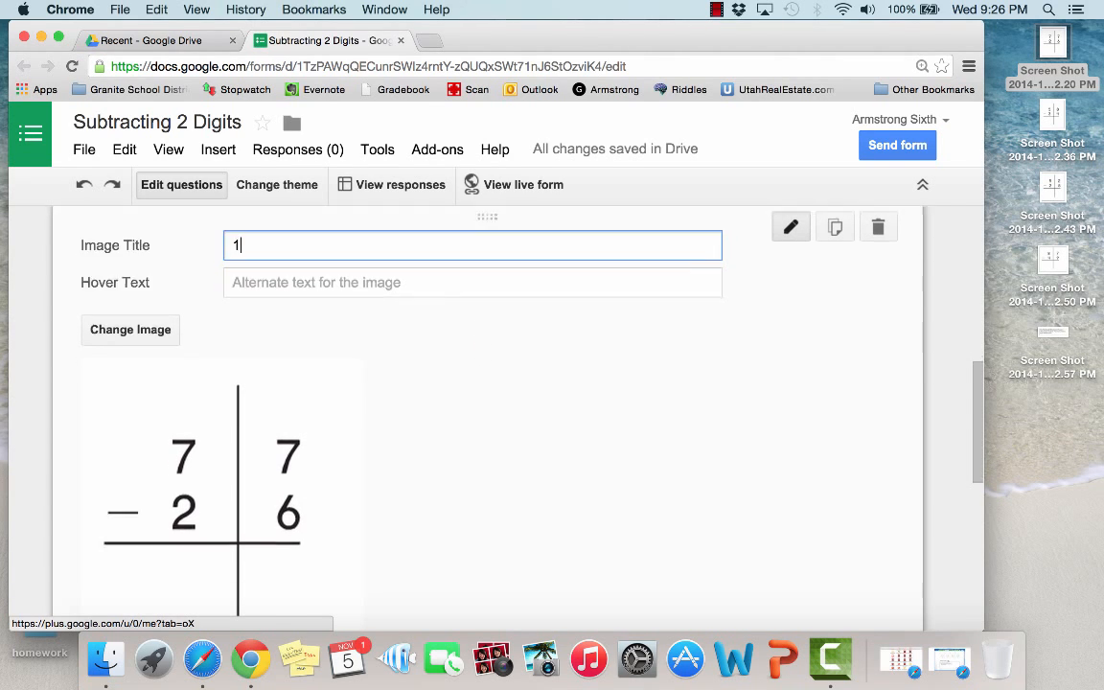
scroll(481, 366, down, 6)
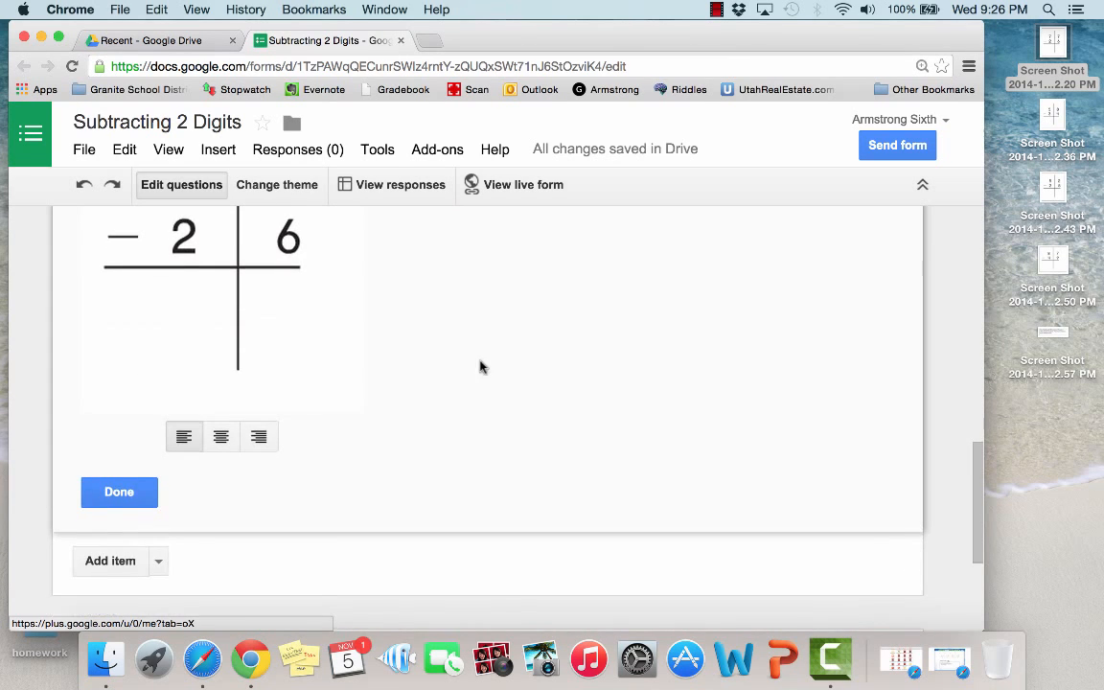
click(139, 491)
Insert the desktop screenshot of 58 − 34 as an image below image 1, title it "2", and finish editing it.
scroll(333, 434, down, 4)
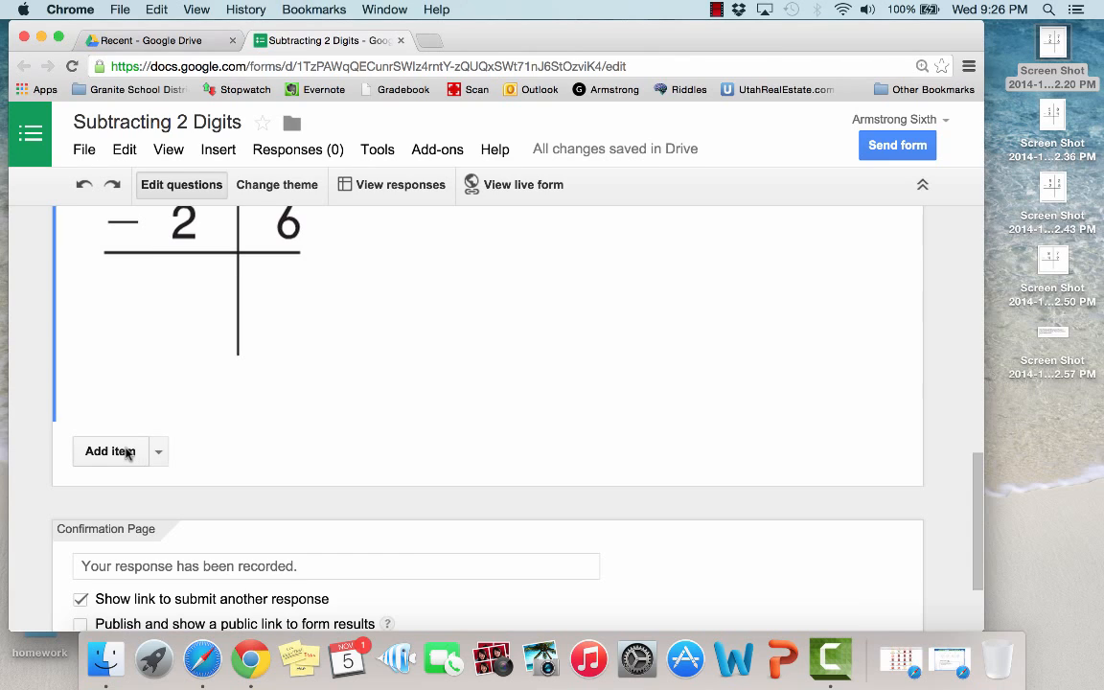
click(111, 451)
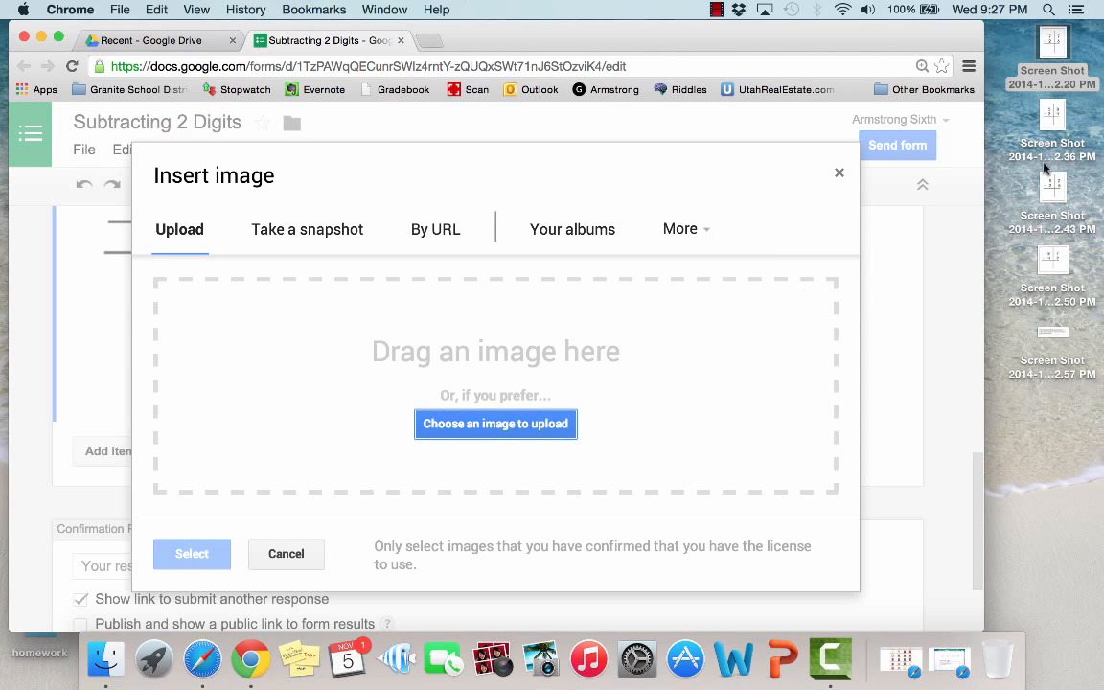
drag(1053, 115, 547, 308)
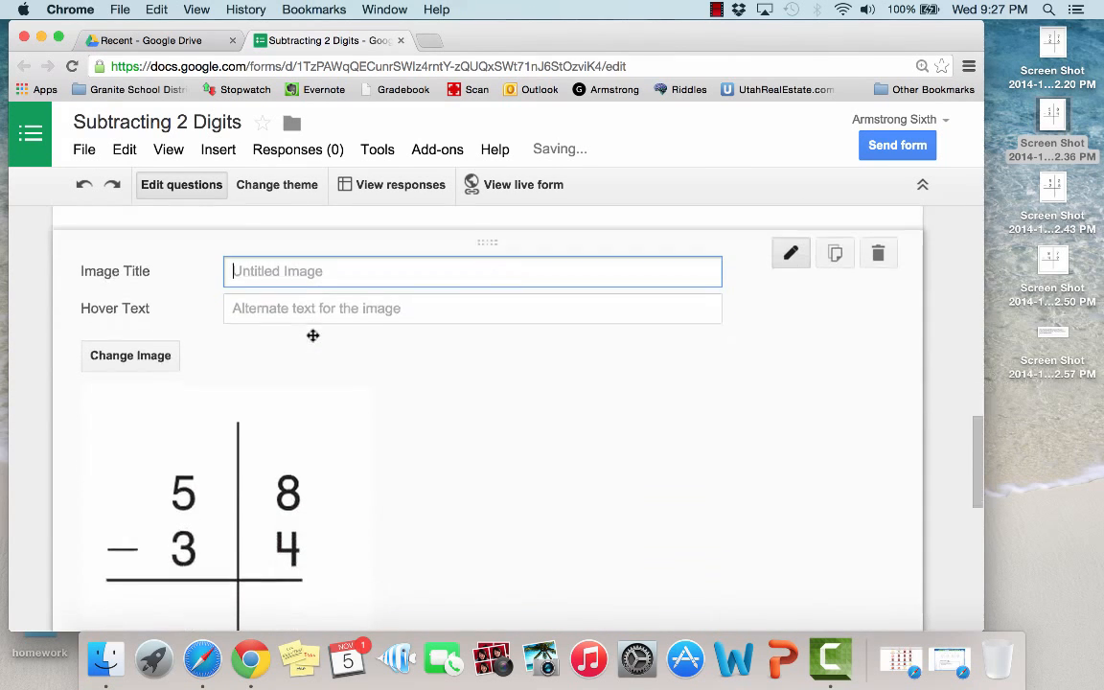
scroll(84, 462, down, 5)
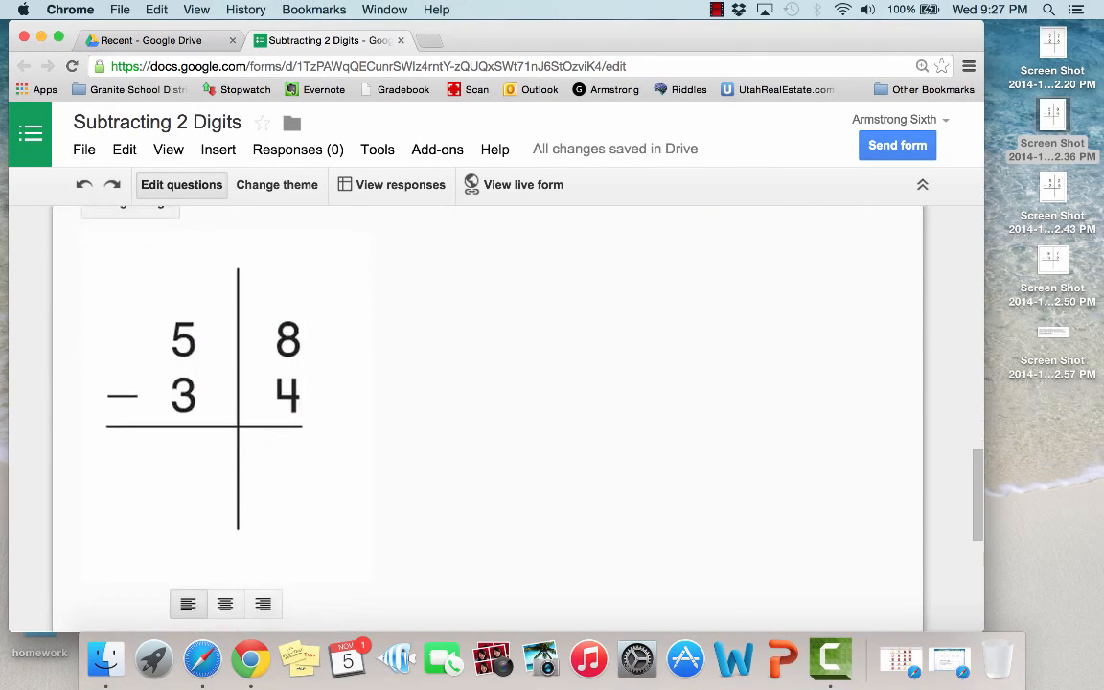
click(119, 515)
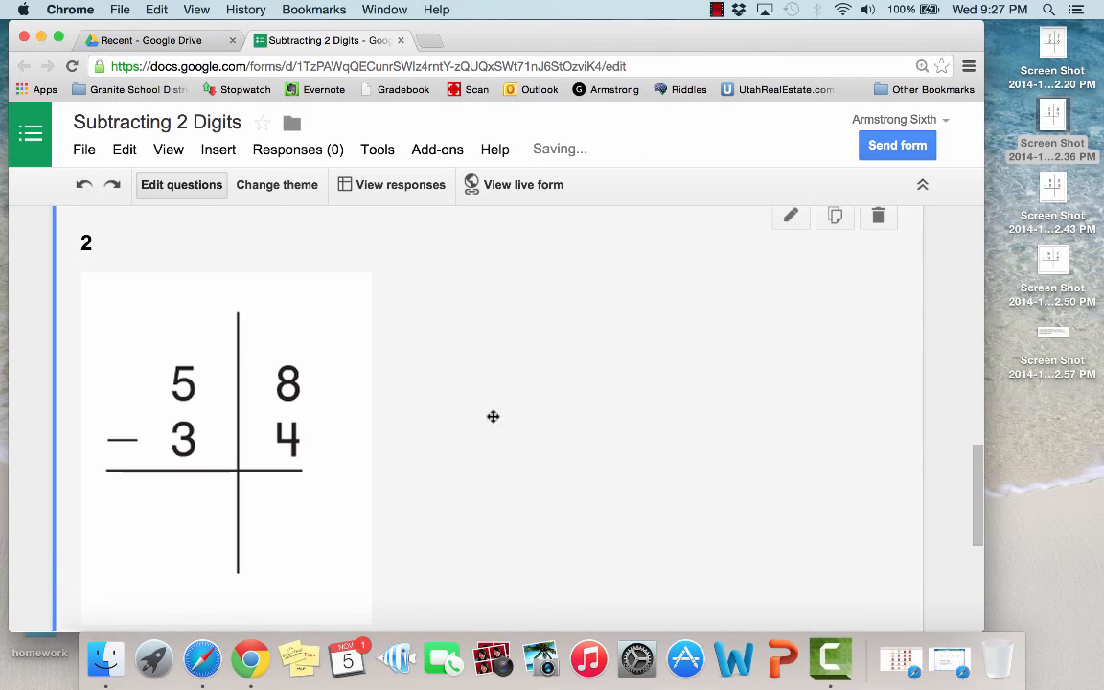
Insert the desktop screenshot of 52 − 25 as an image below image 2, title it "3", and finish editing it.
scroll(582, 359, down, 2)
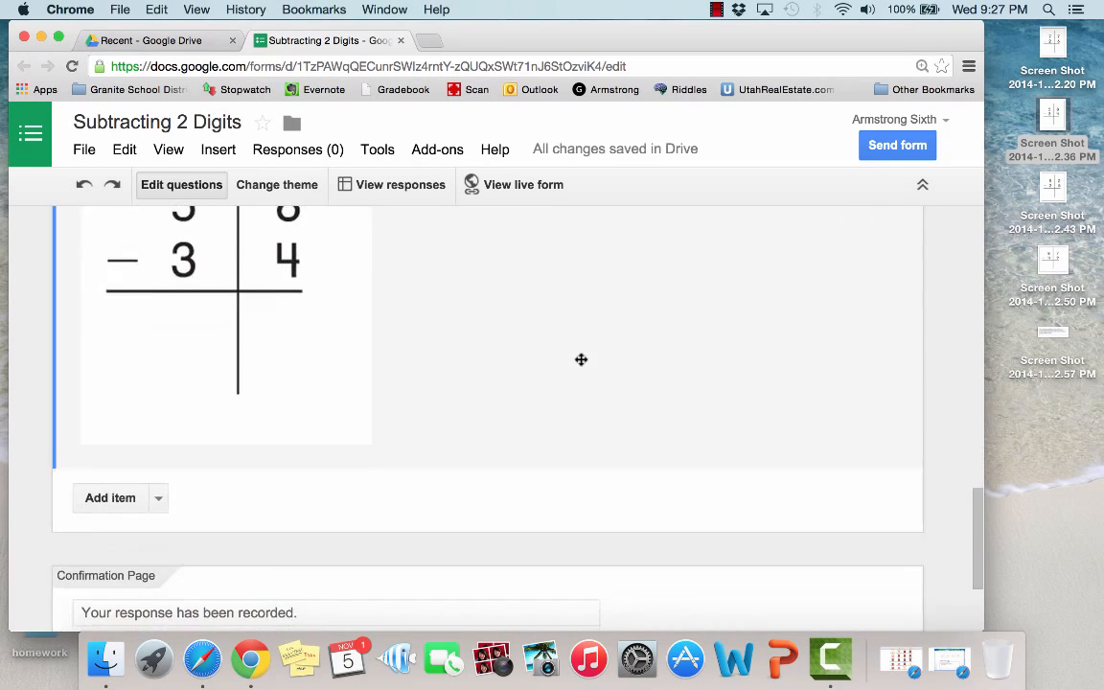
click(141, 498)
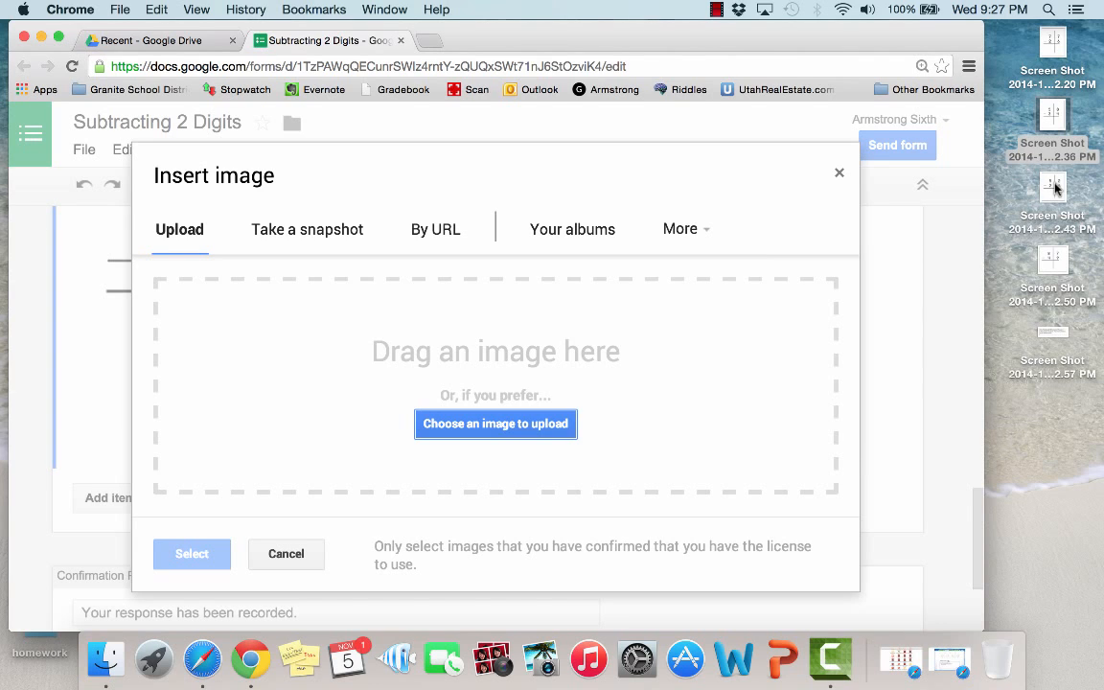
drag(1052, 187, 534, 373)
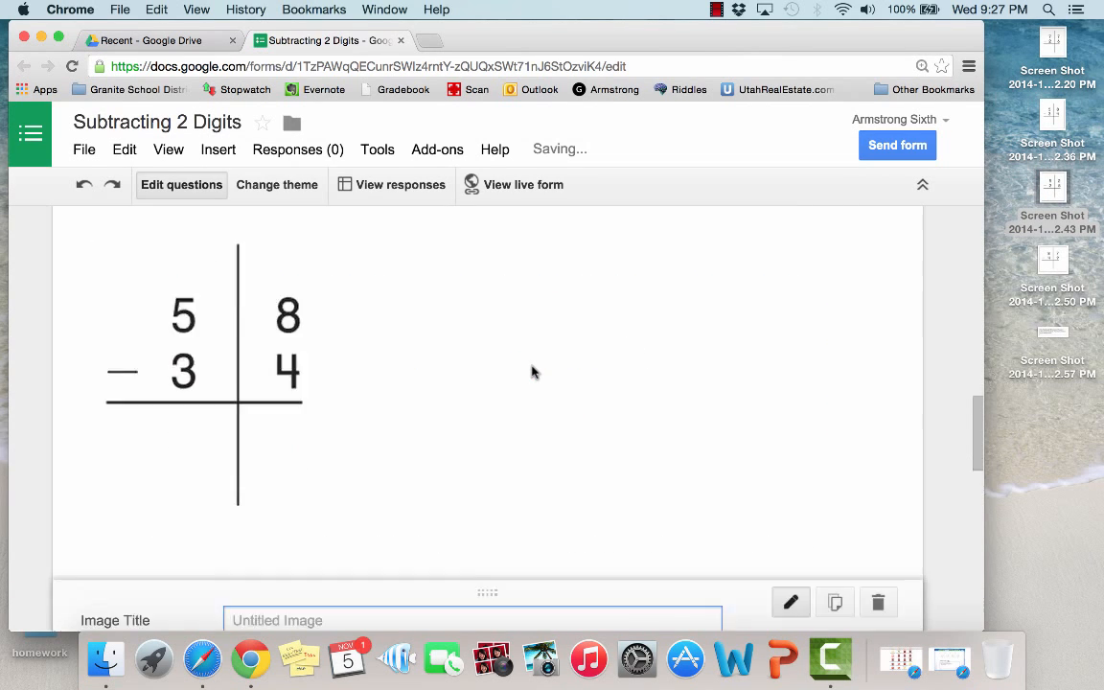
scroll(89, 468, down, 4)
click(89, 468)
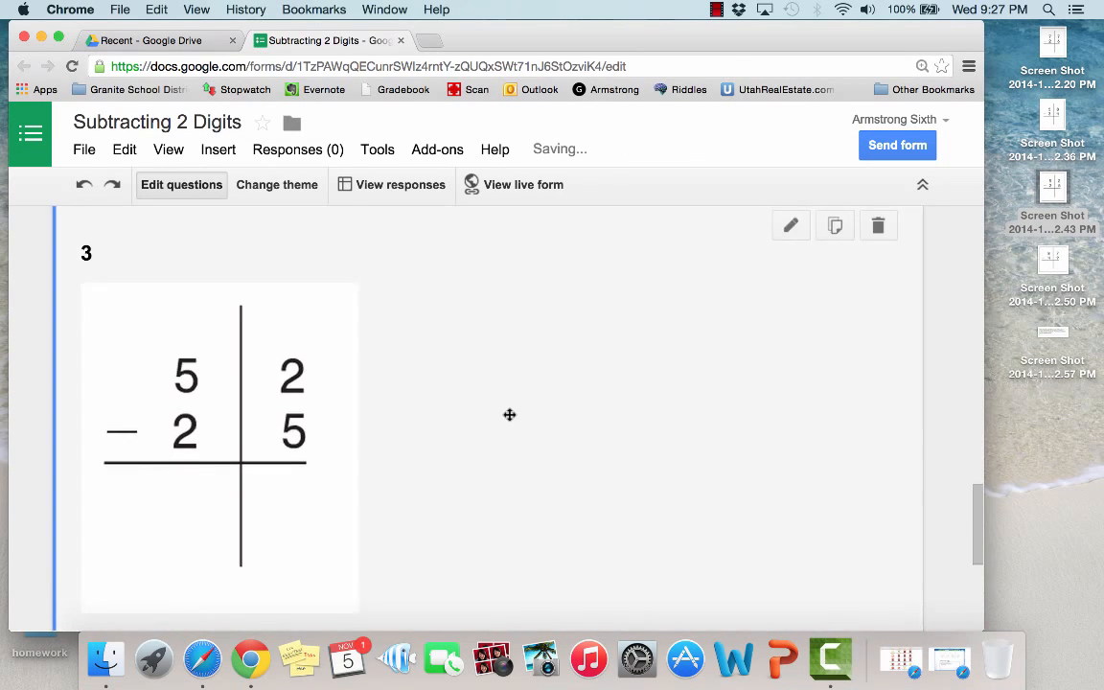
Insert the desktop screenshot of 87 − 49 as an image below image 3, title it "4", and finish editing it.
scroll(510, 414, down, 4)
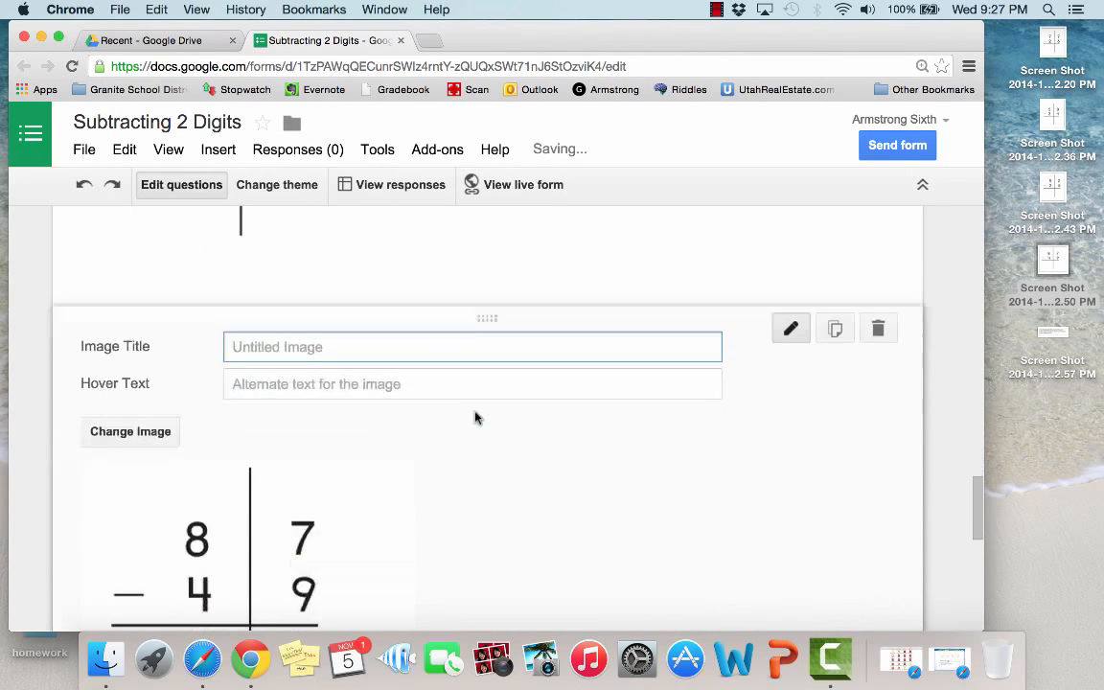
scroll(336, 443, down, 3)
click(119, 558)
Insert the desktop screenshot of the eraser word problem as an image below image 4, title it "5", and finish editing it.
scroll(572, 448, down, 4)
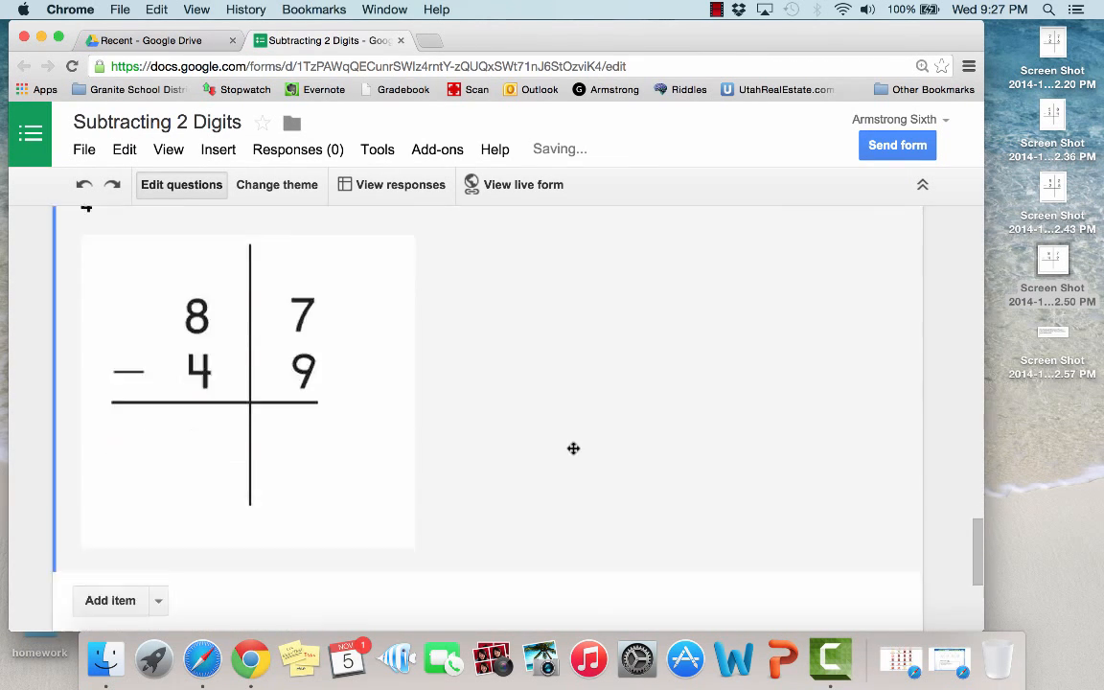
click(116, 445)
drag(1053, 337, 543, 342)
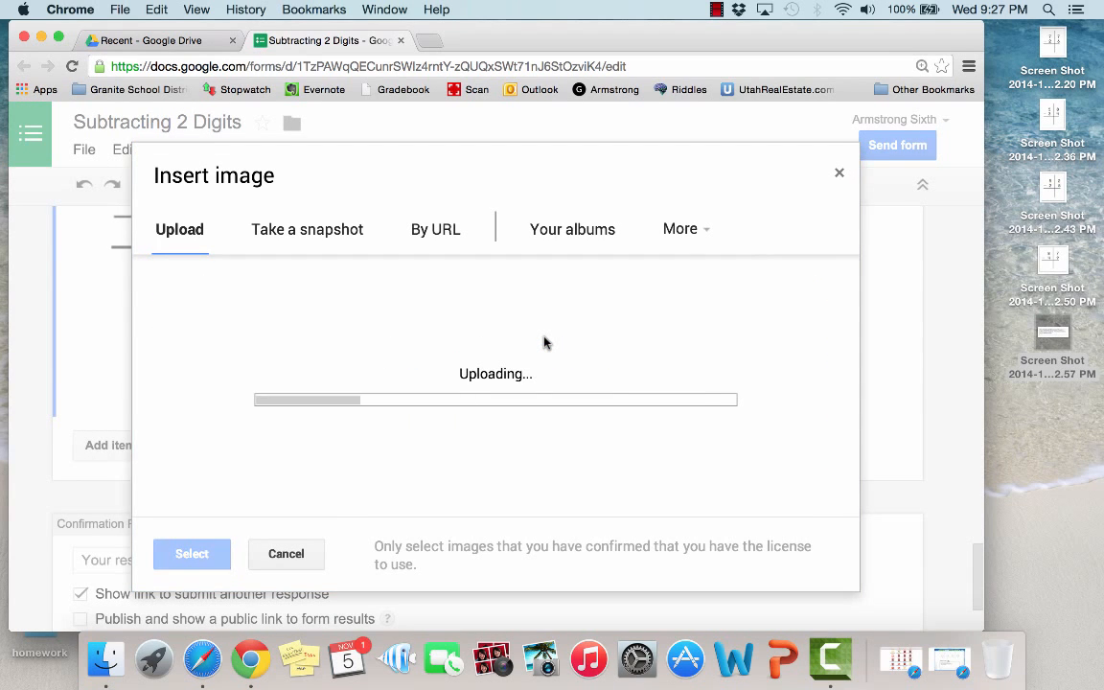
text(5)
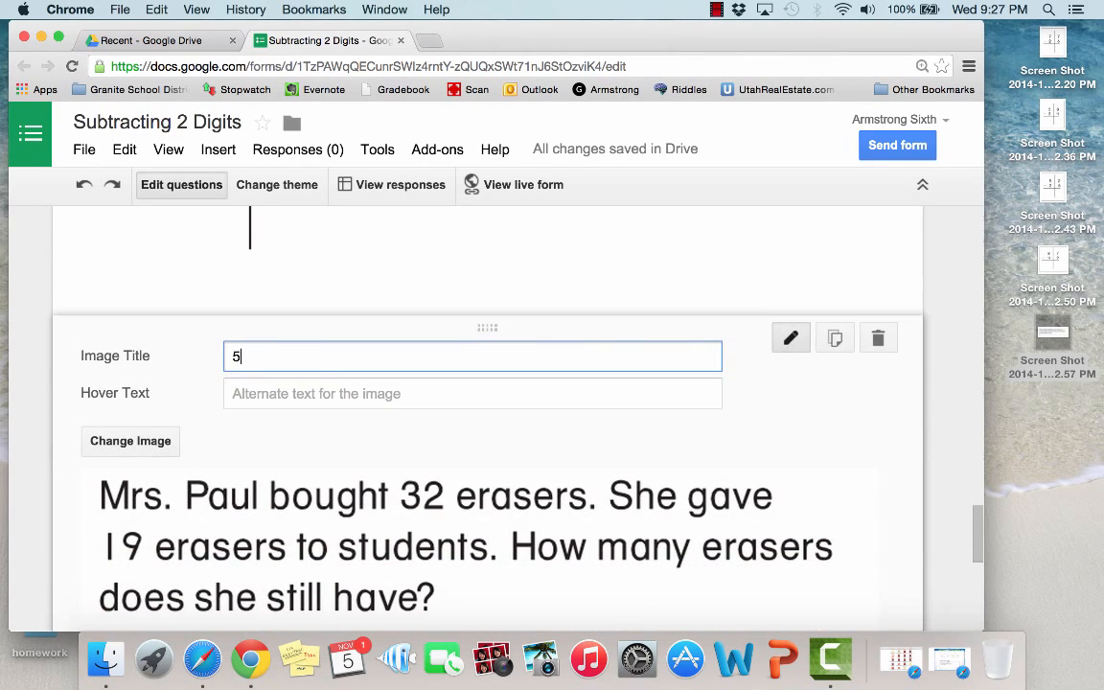
scroll(311, 351, down, 5)
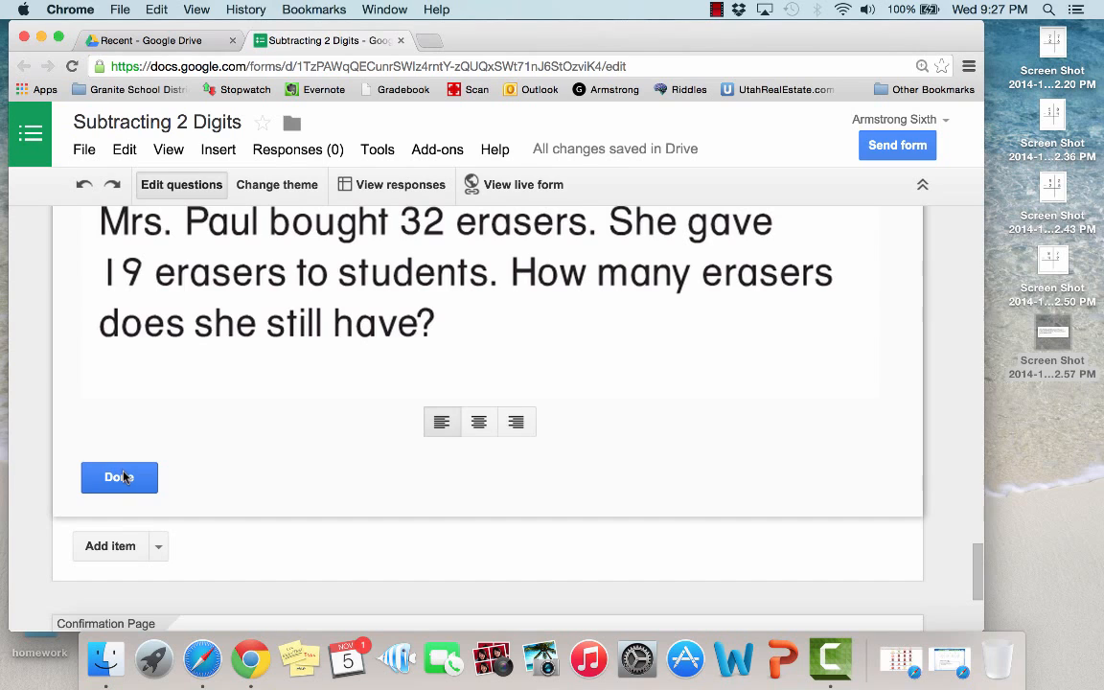
click(118, 478)
scroll(124, 472, down, 2)
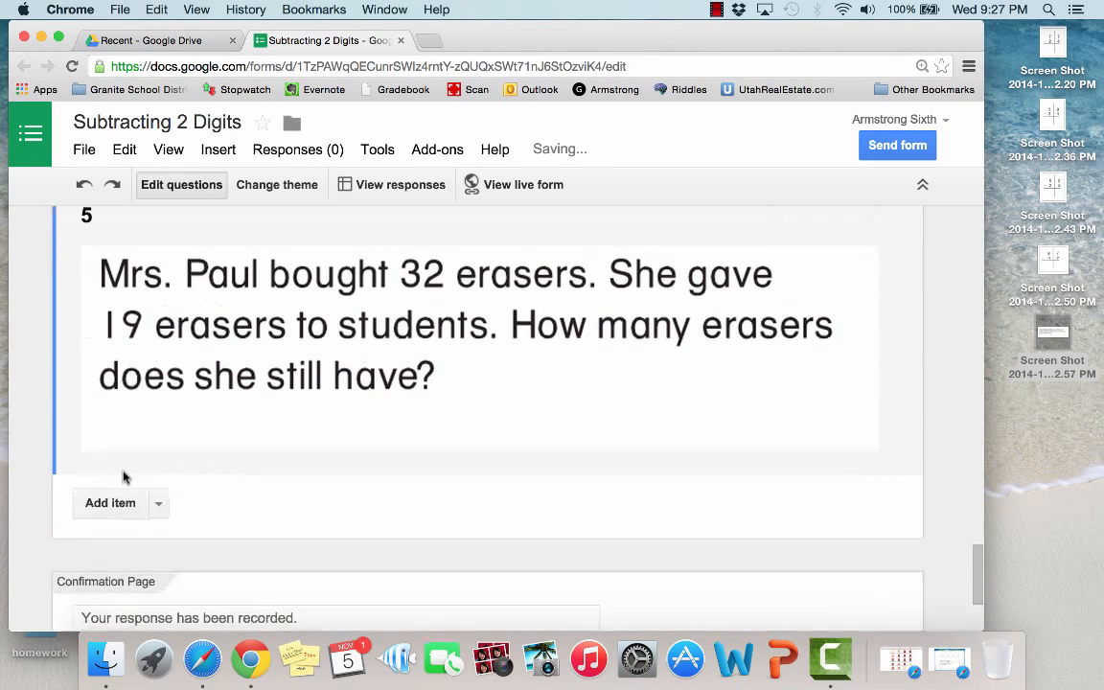
Review the numbered problem images 1 to 5 in the form.
scroll(124, 472, up, 5)
scroll(124, 472, up, 15)
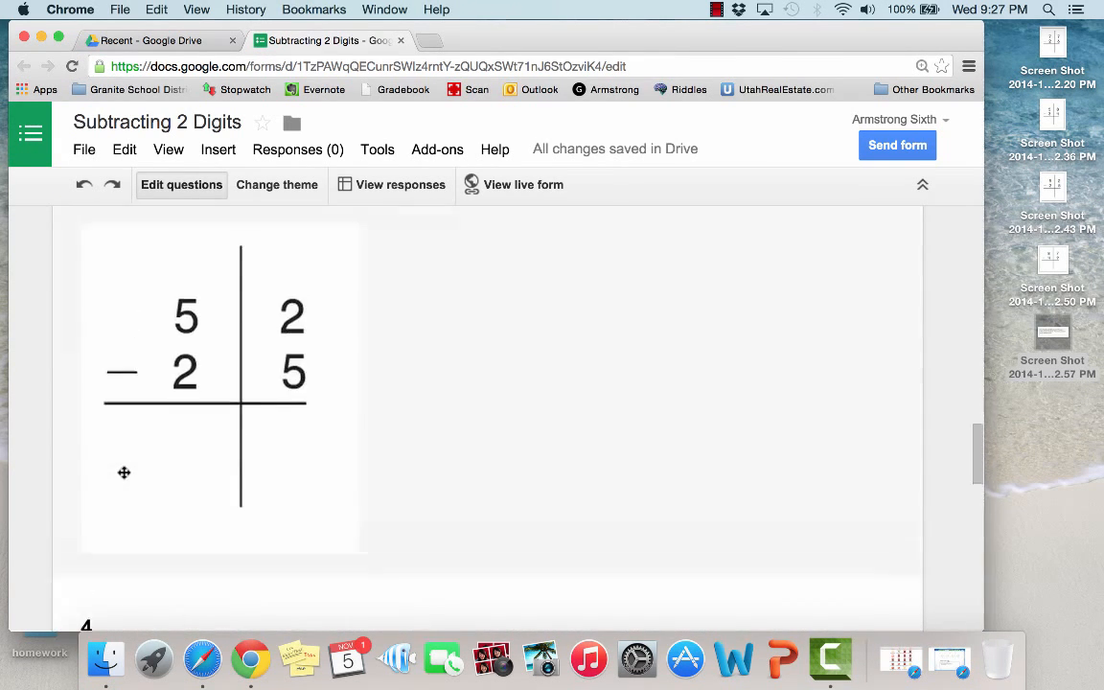
scroll(123, 473, up, 3)
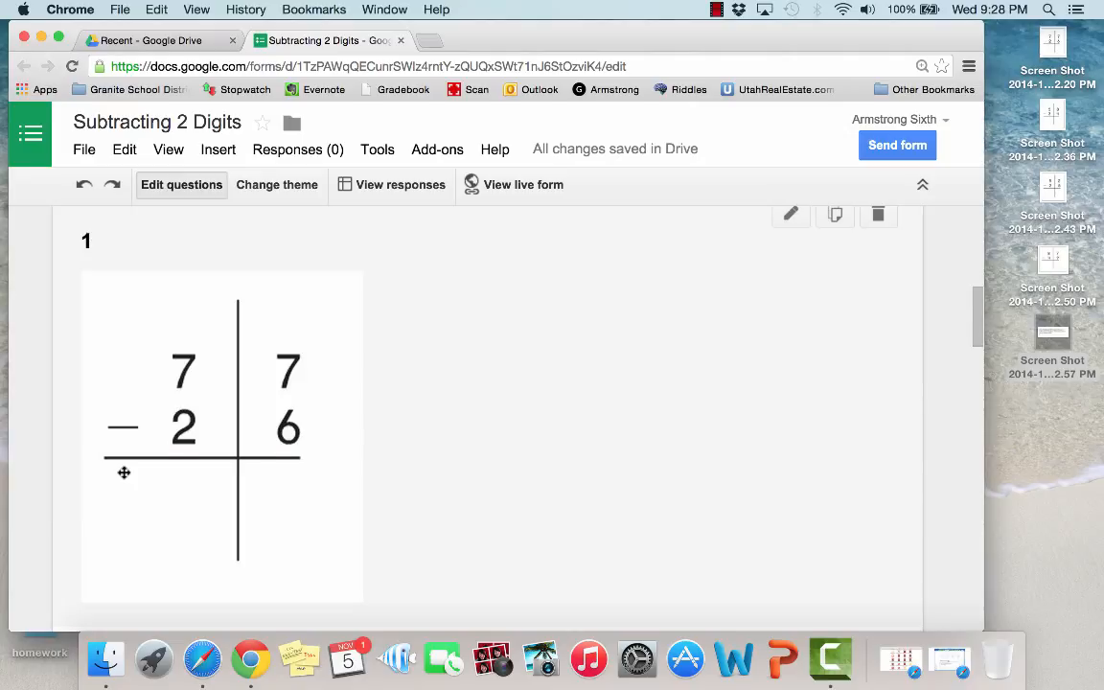
scroll(123, 472, down, 2)
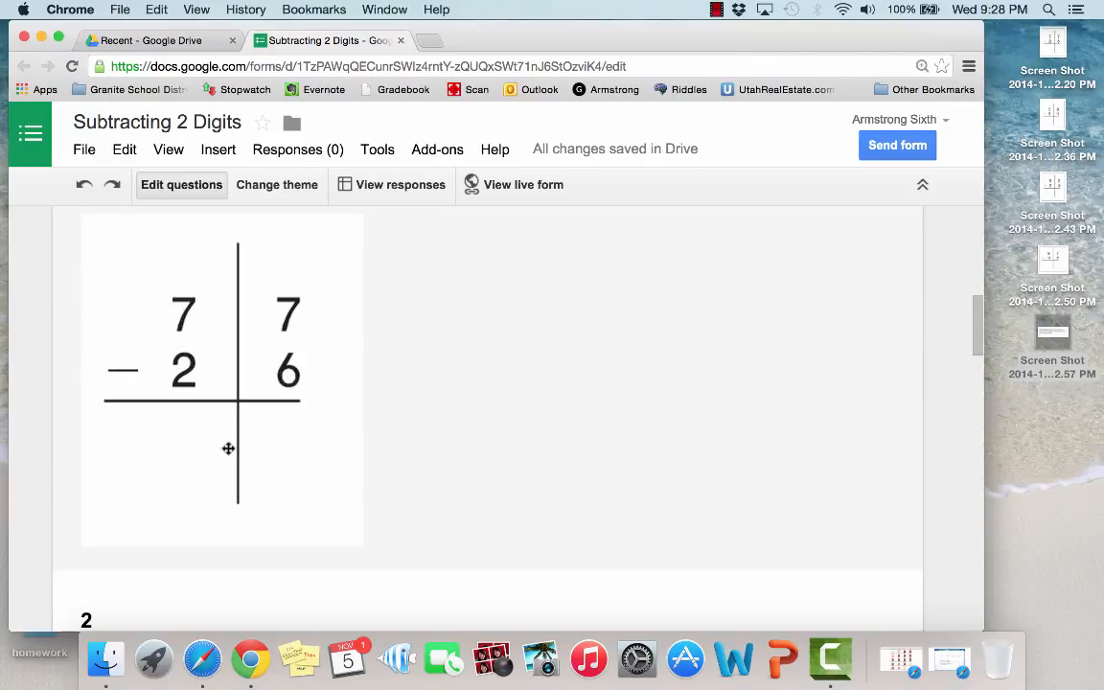
scroll(228, 447, down, 10)
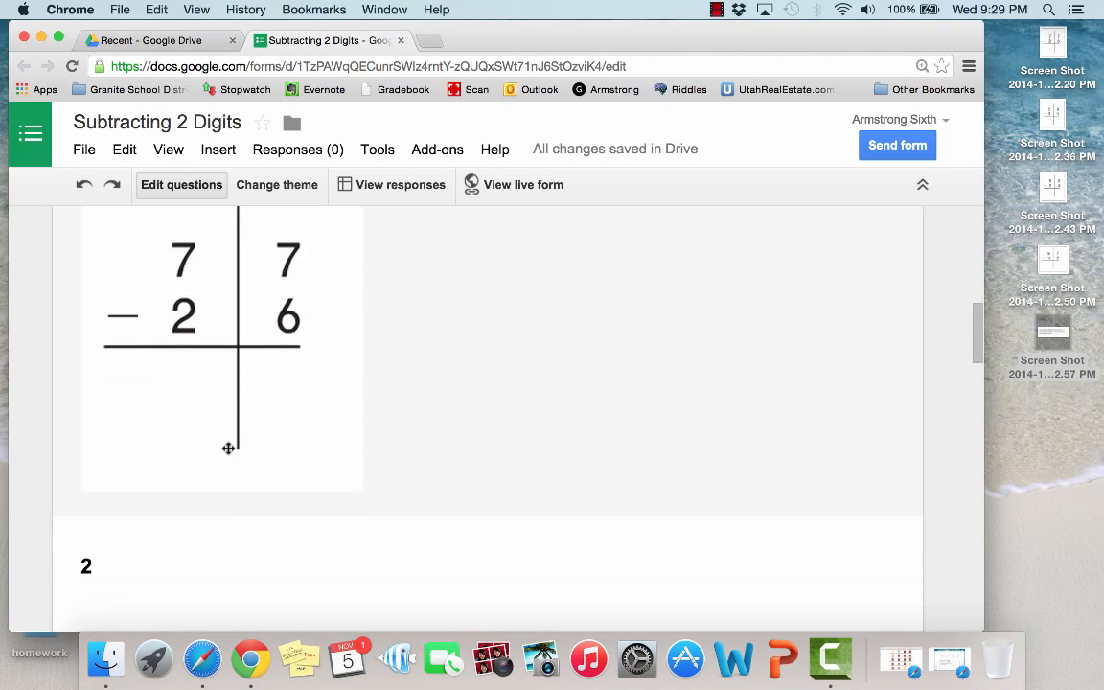
scroll(228, 448, down, 10)
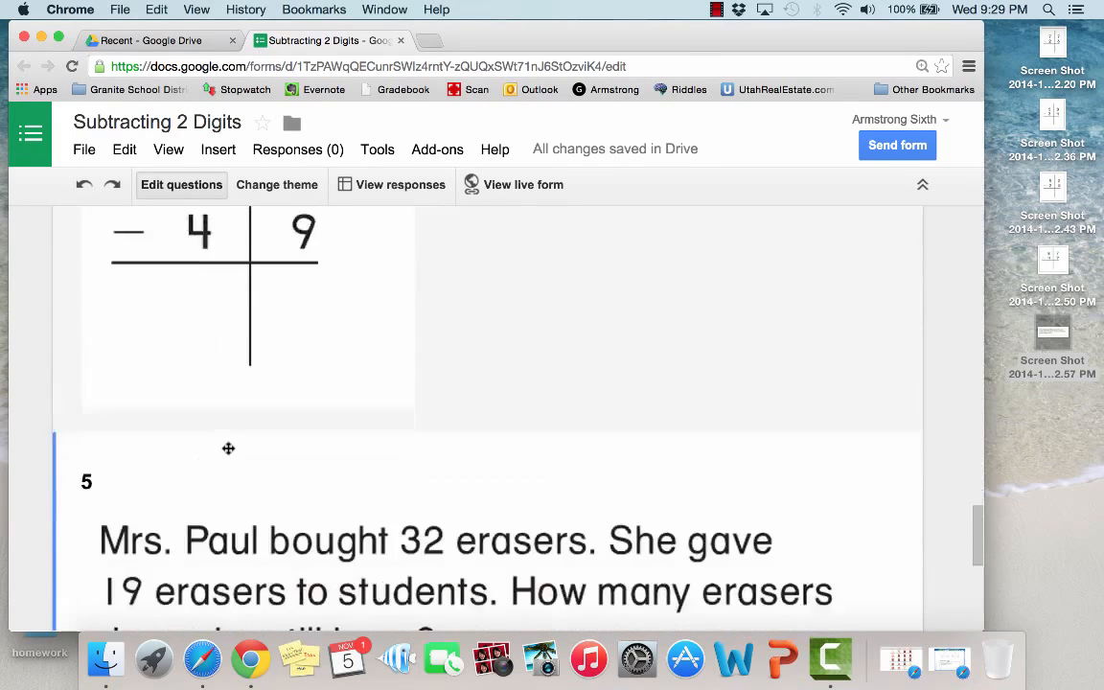
scroll(228, 447, up, 4)
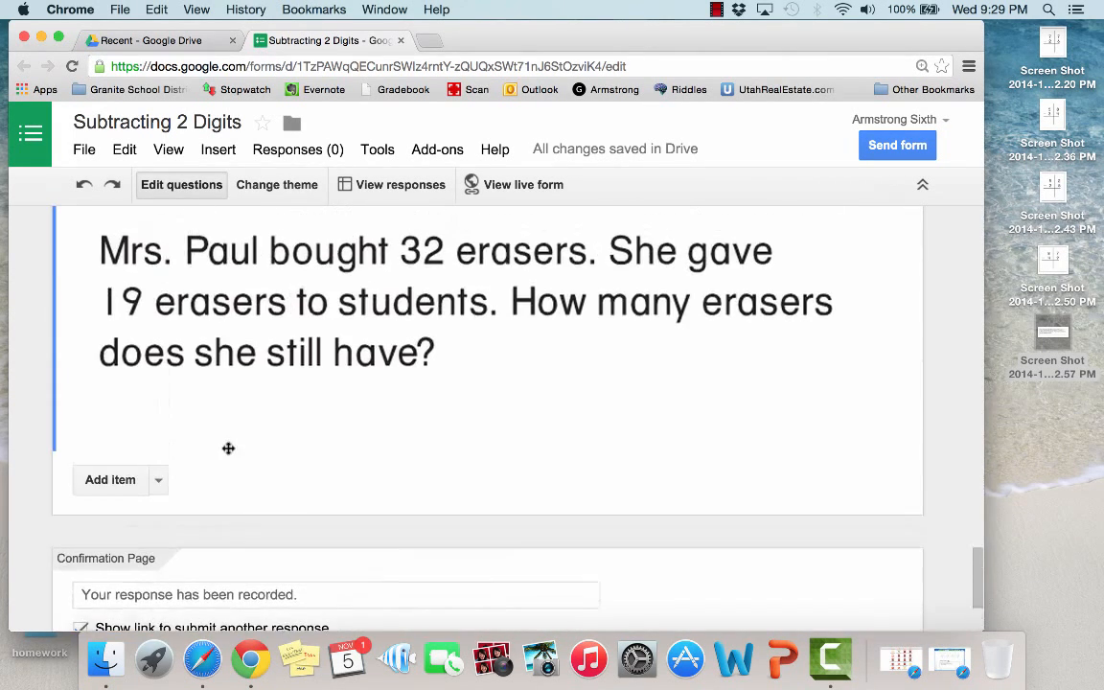
Add a required multiple-choice question titled "1" with the option 51 below image 5, and finish editing it.
click(159, 487)
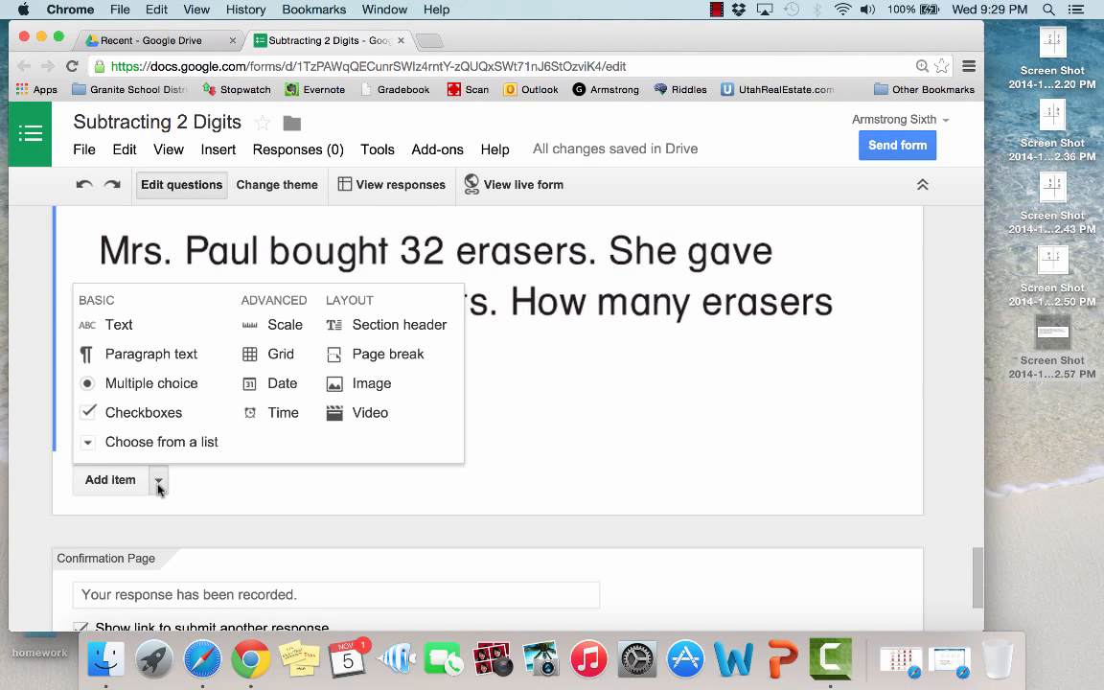
click(151, 383)
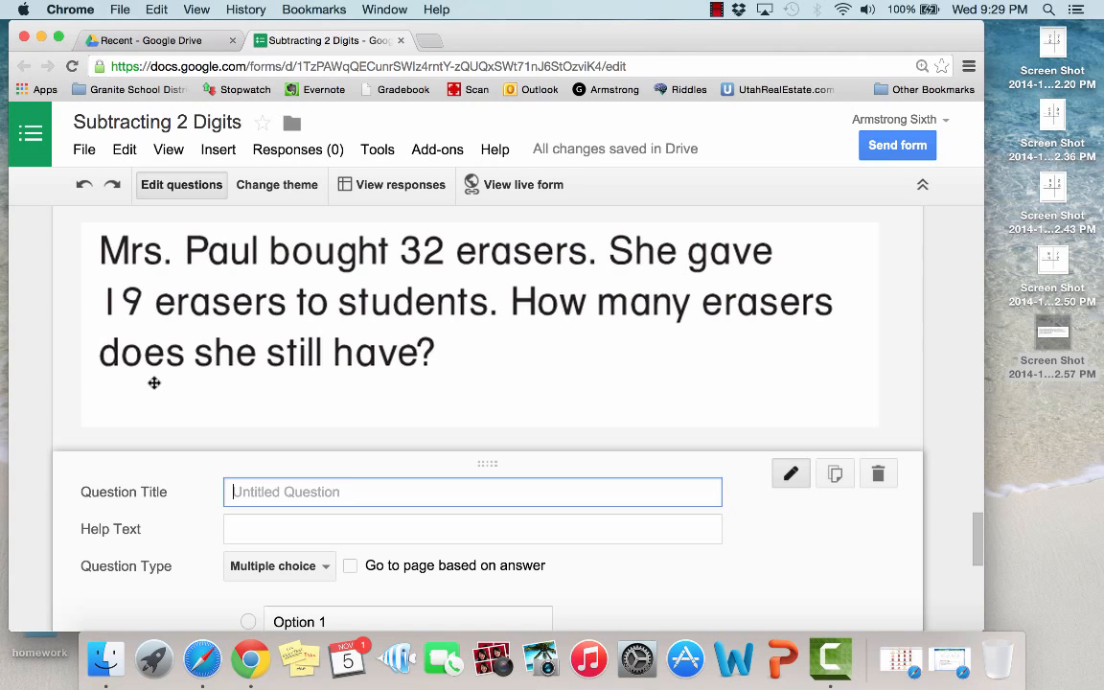
text(1)
scroll(165, 387, down, 5)
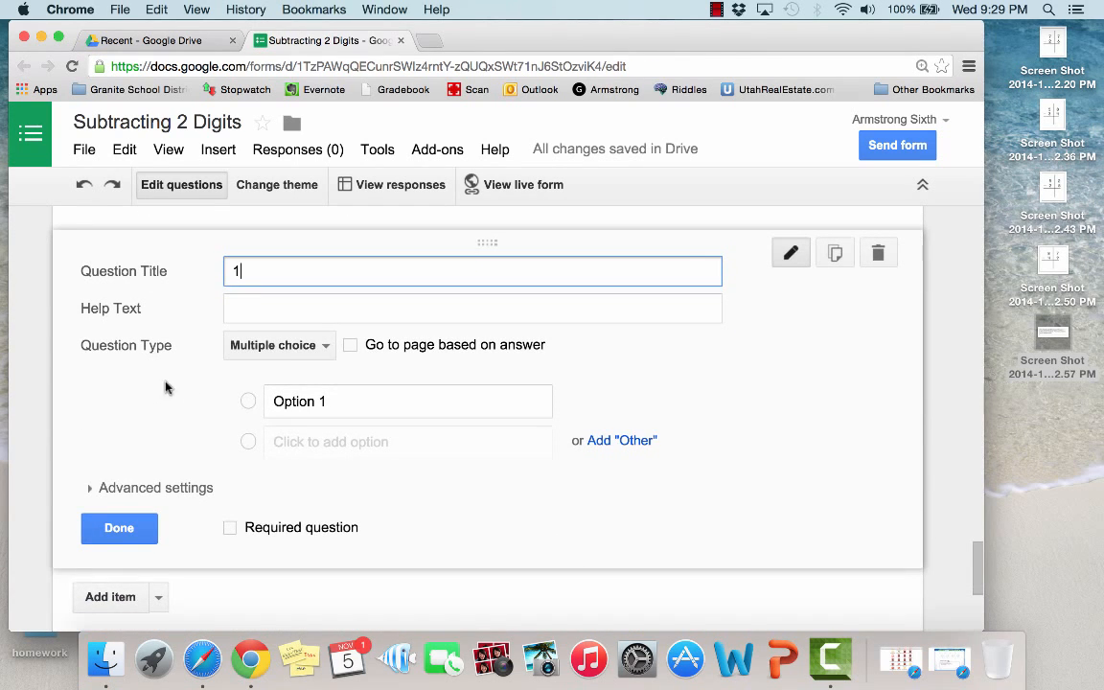
click(333, 401)
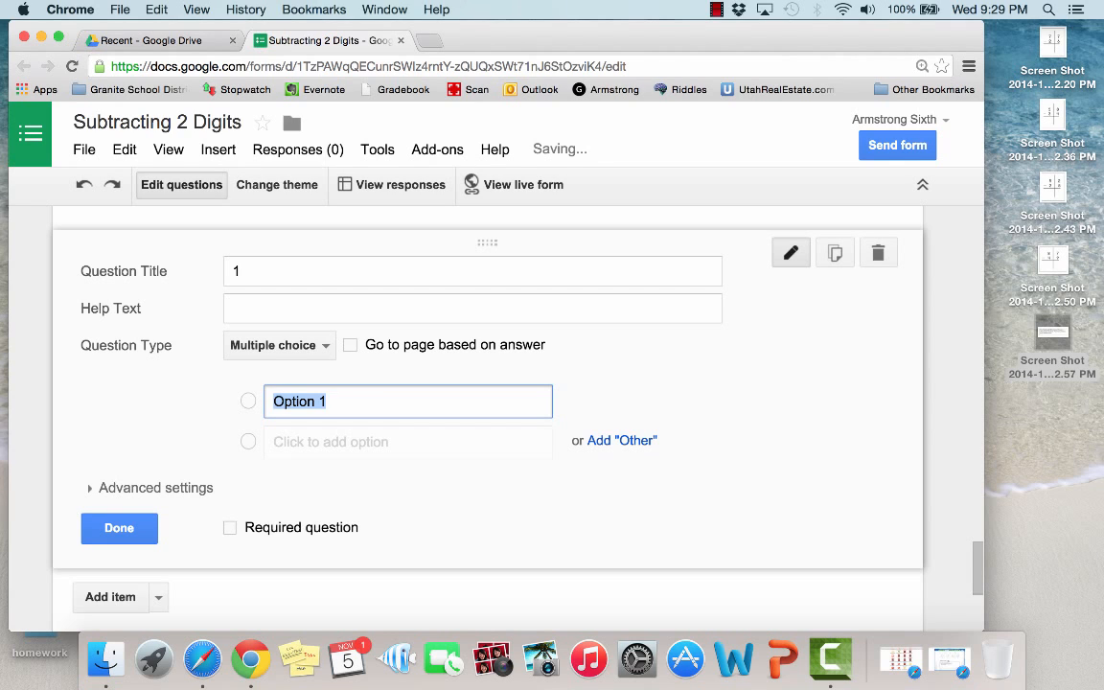
text(51)
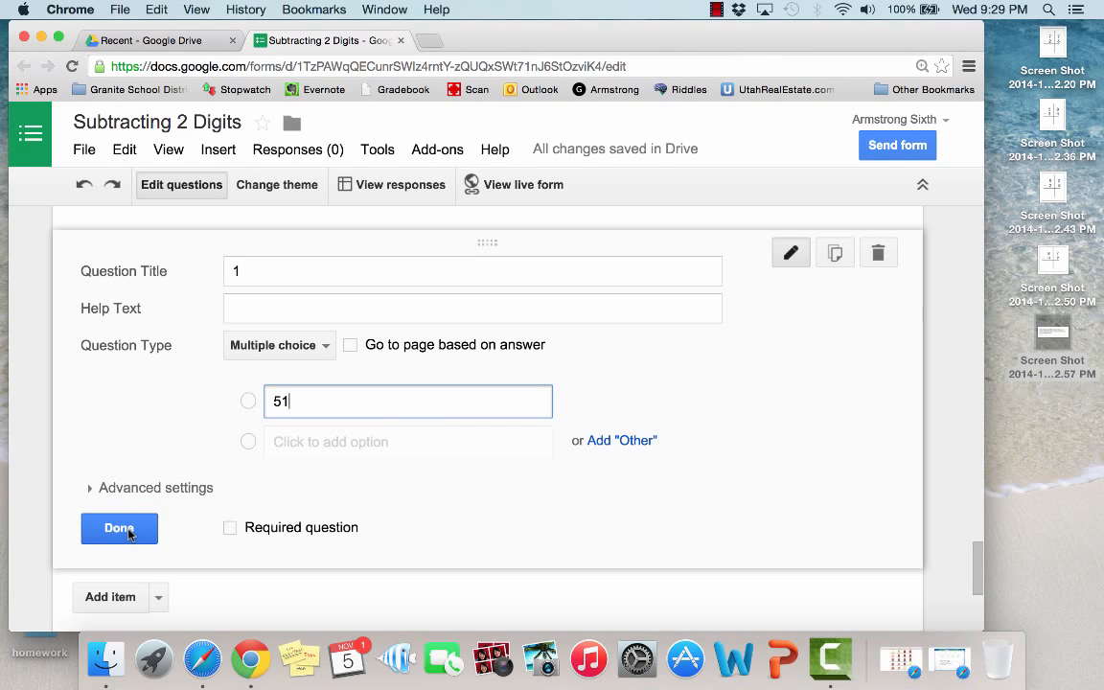
click(230, 528)
click(120, 527)
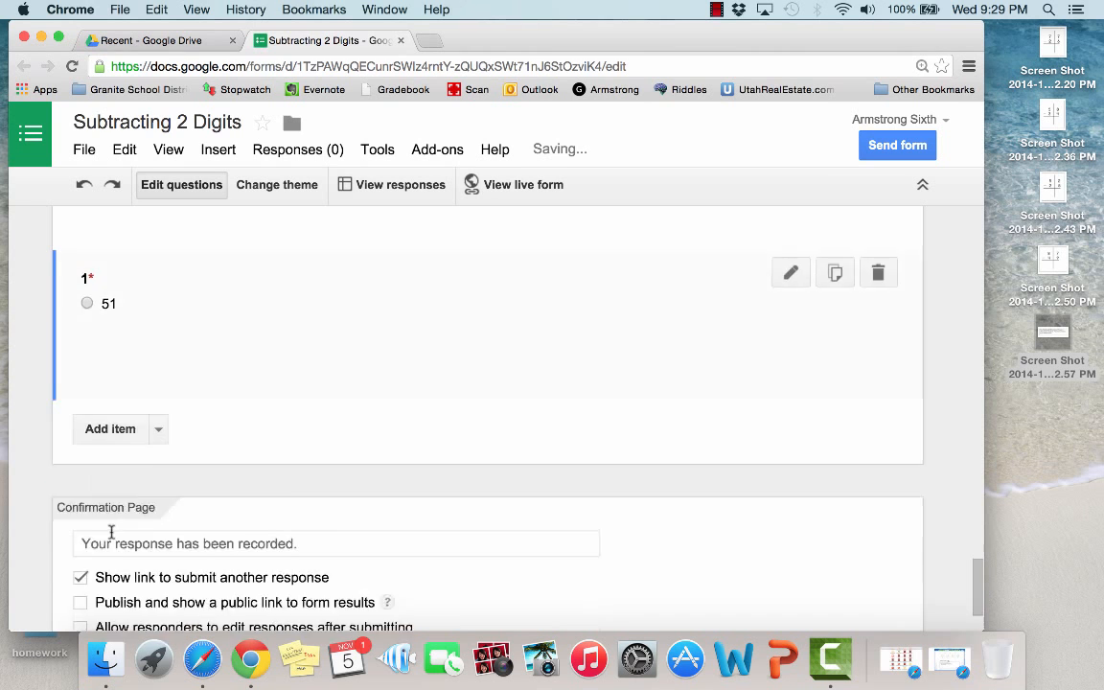
Move multiple-choice question 1 directly below the 77 − 26 image, ahead of image 2.
drag(216, 305, 242, 375)
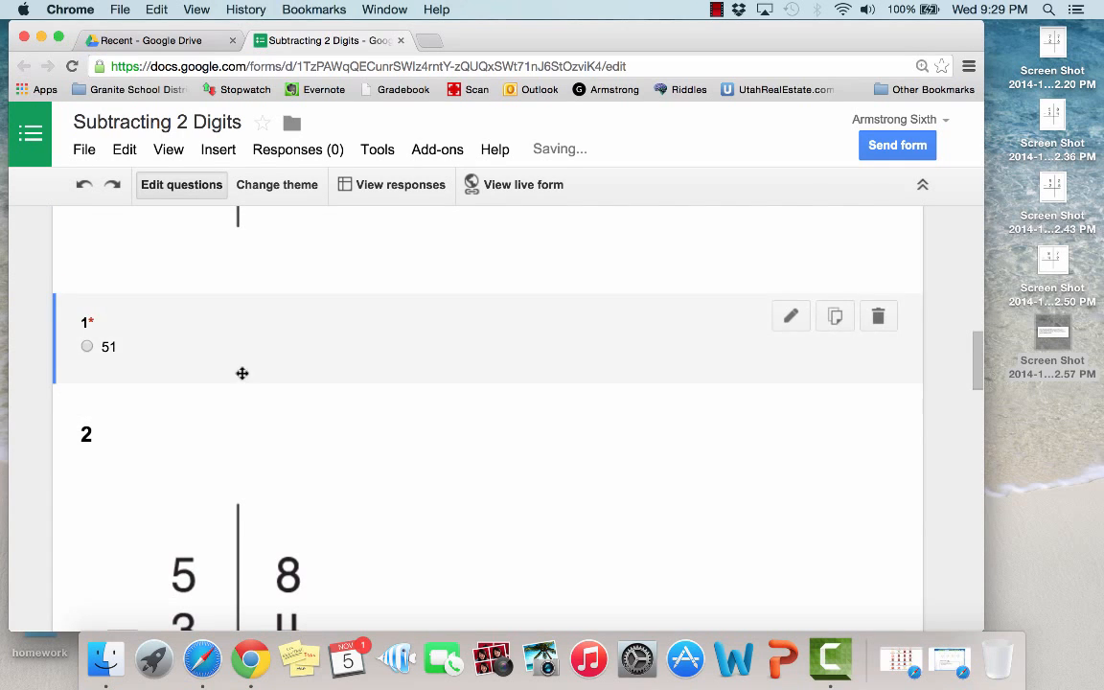
scroll(278, 409, up, 5)
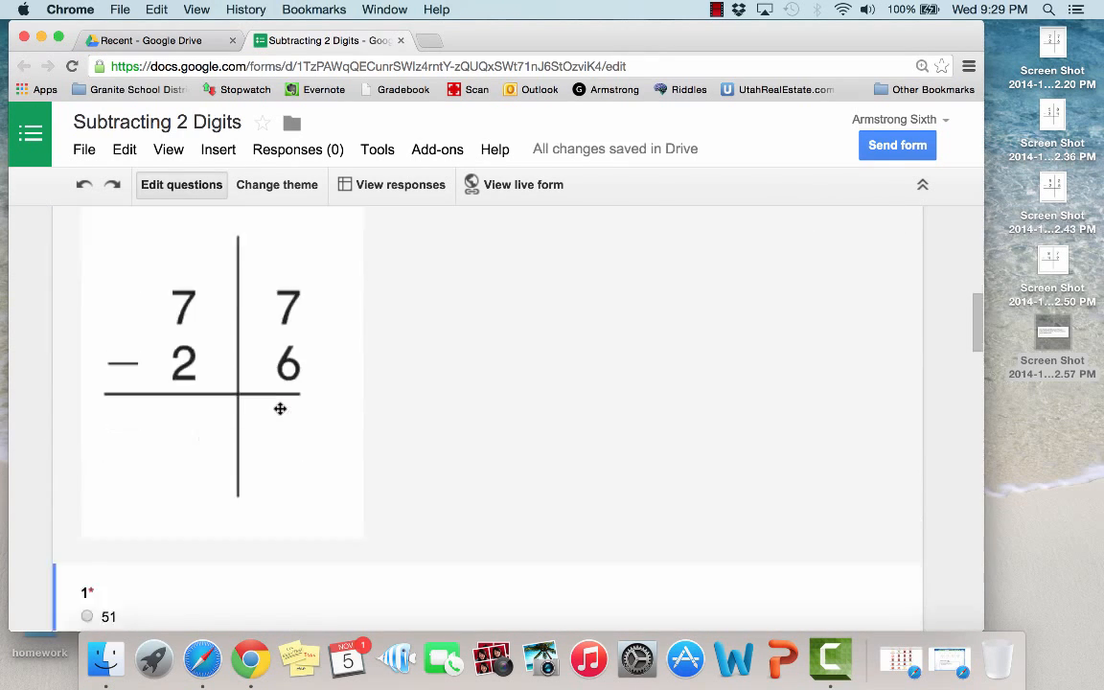
scroll(280, 409, down, 3)
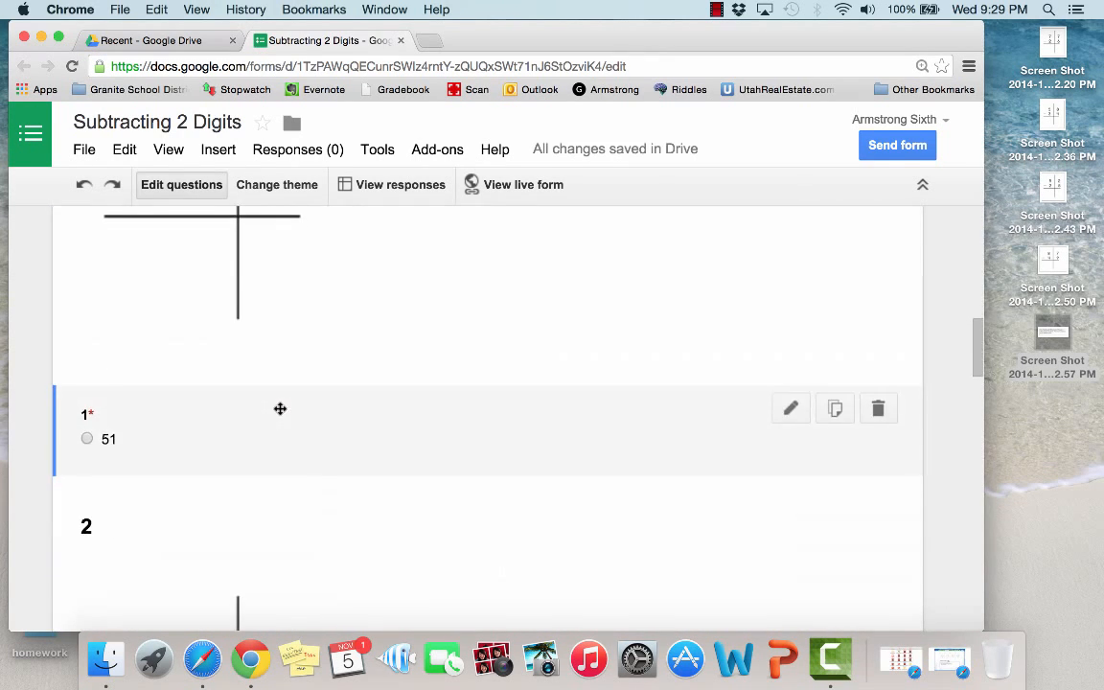
Add the answer options 91, 41 and 23 to question 1 and finish editing it.
click(790, 410)
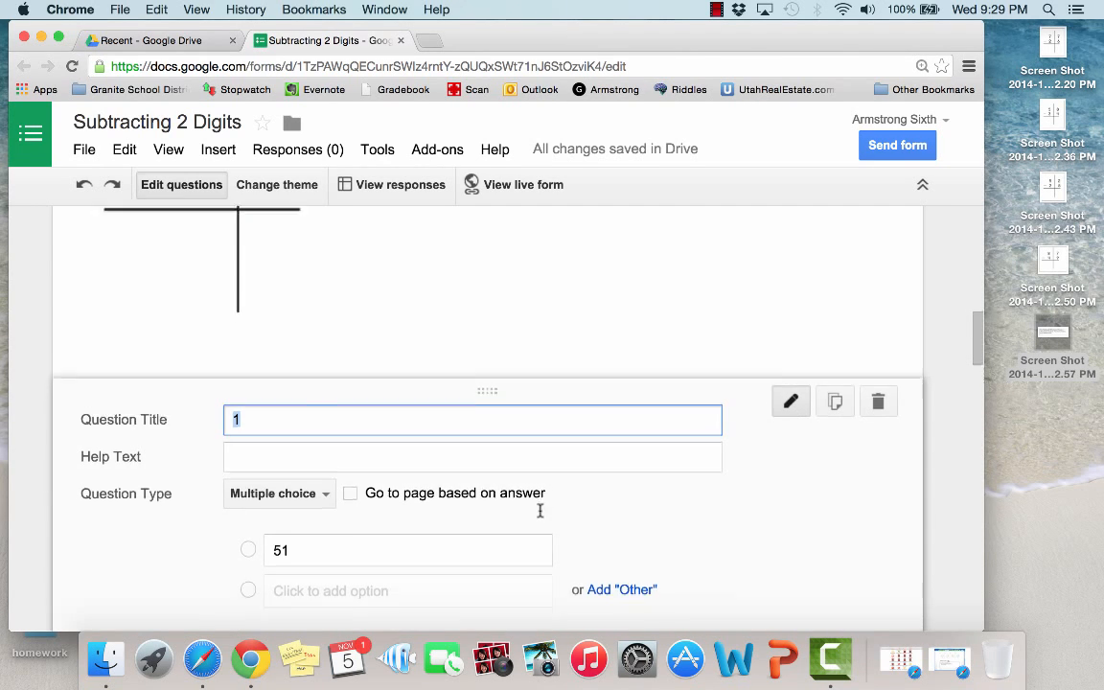
click(387, 458)
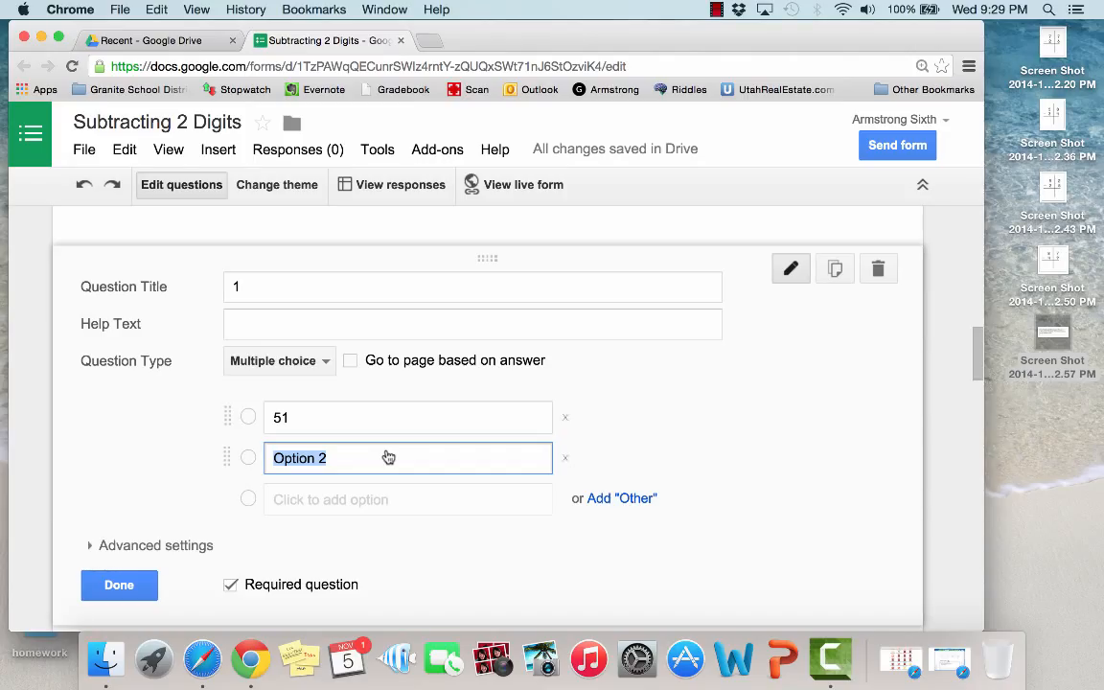
text(91)
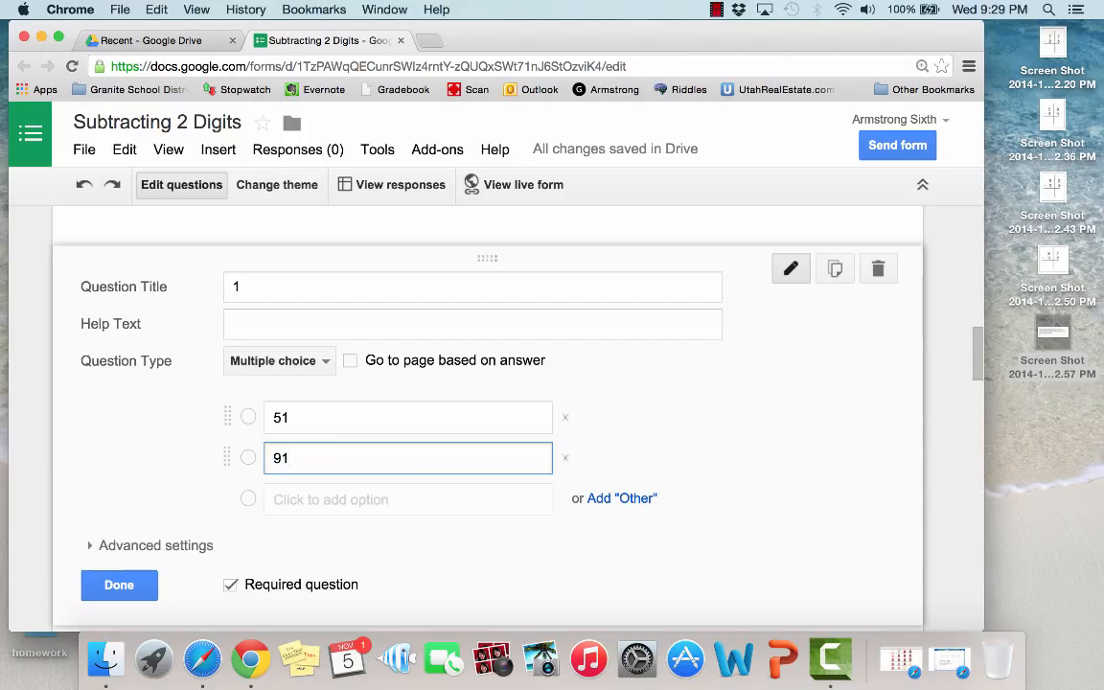
click(353, 499)
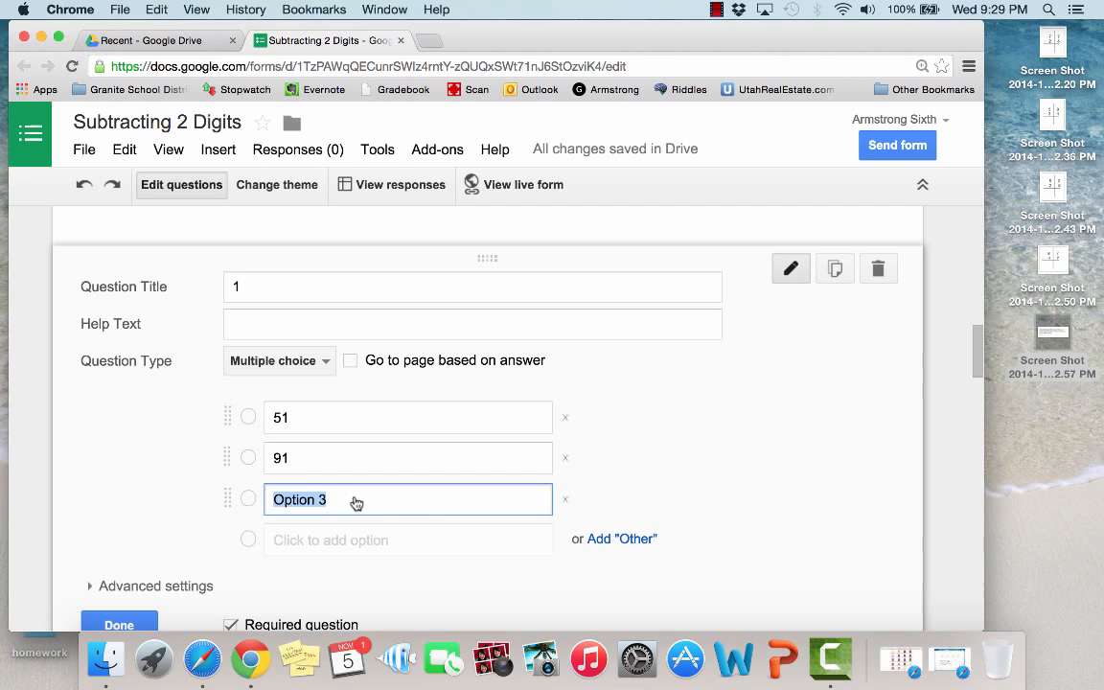
text(41)
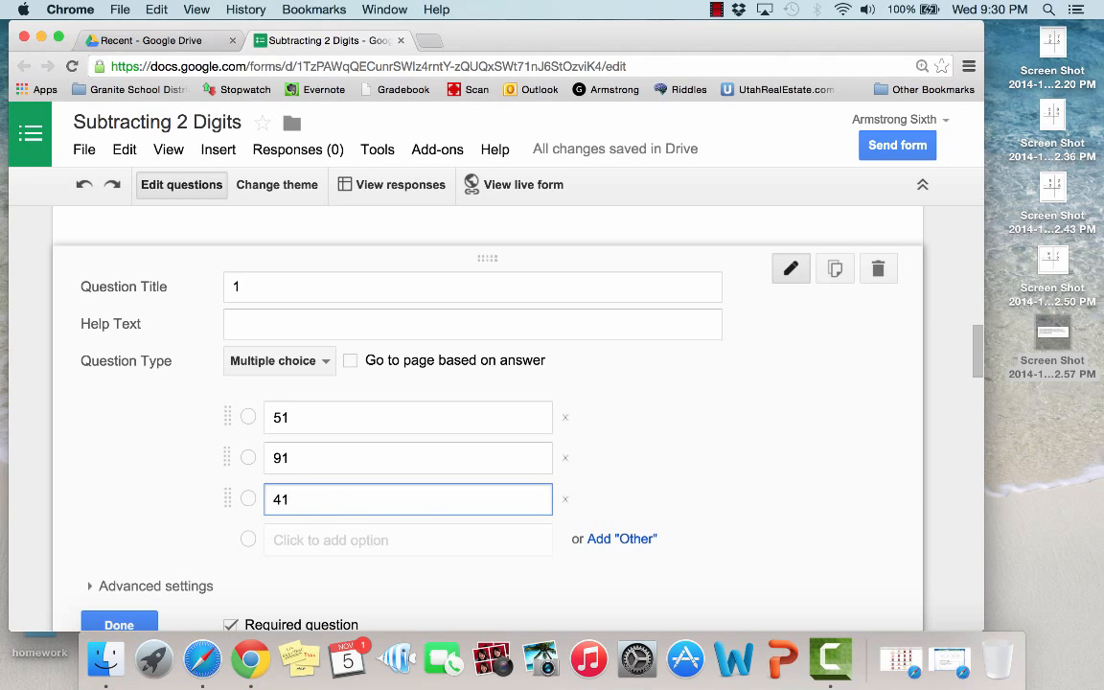
click(327, 541)
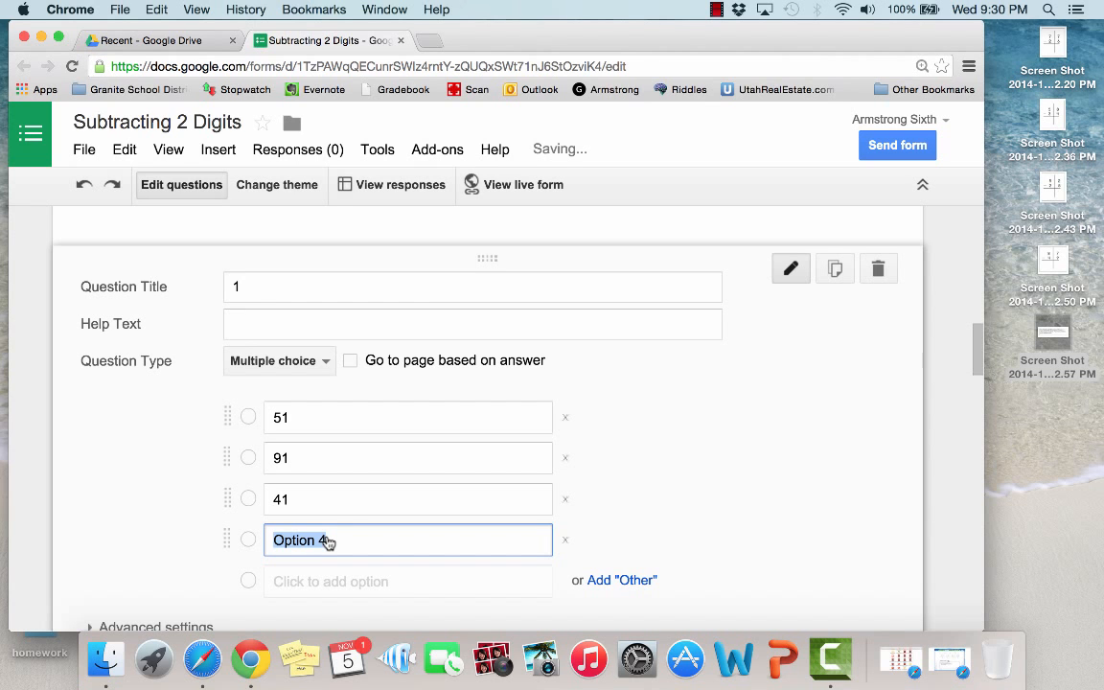
text(23)
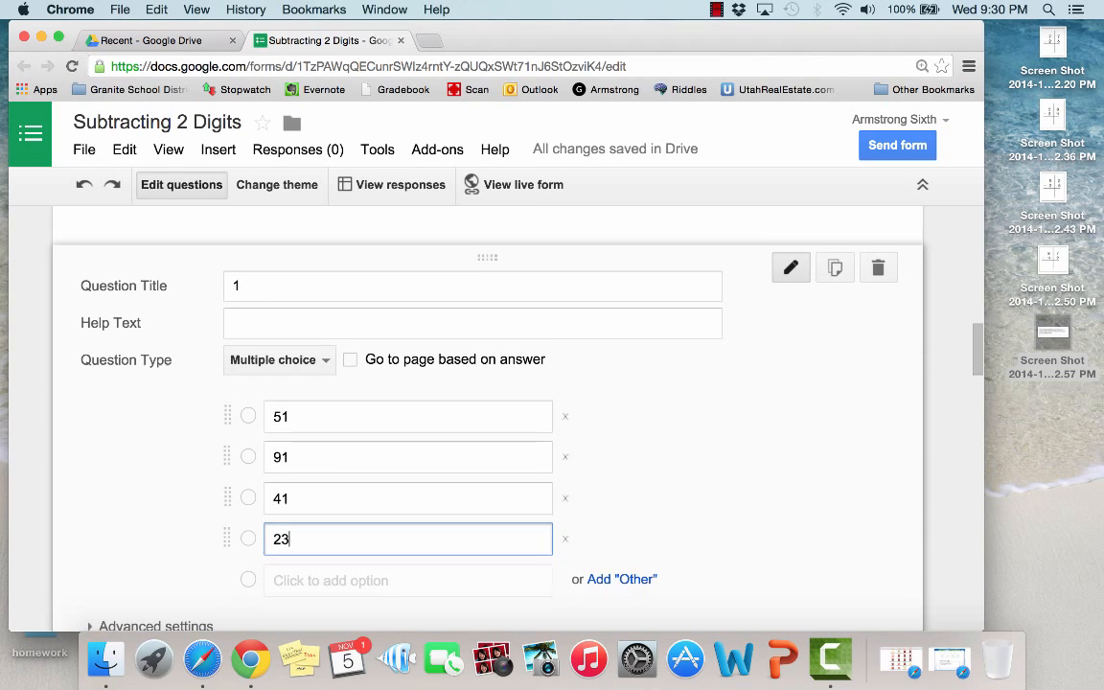
scroll(479, 403, down, 2)
scroll(480, 402, down, 2)
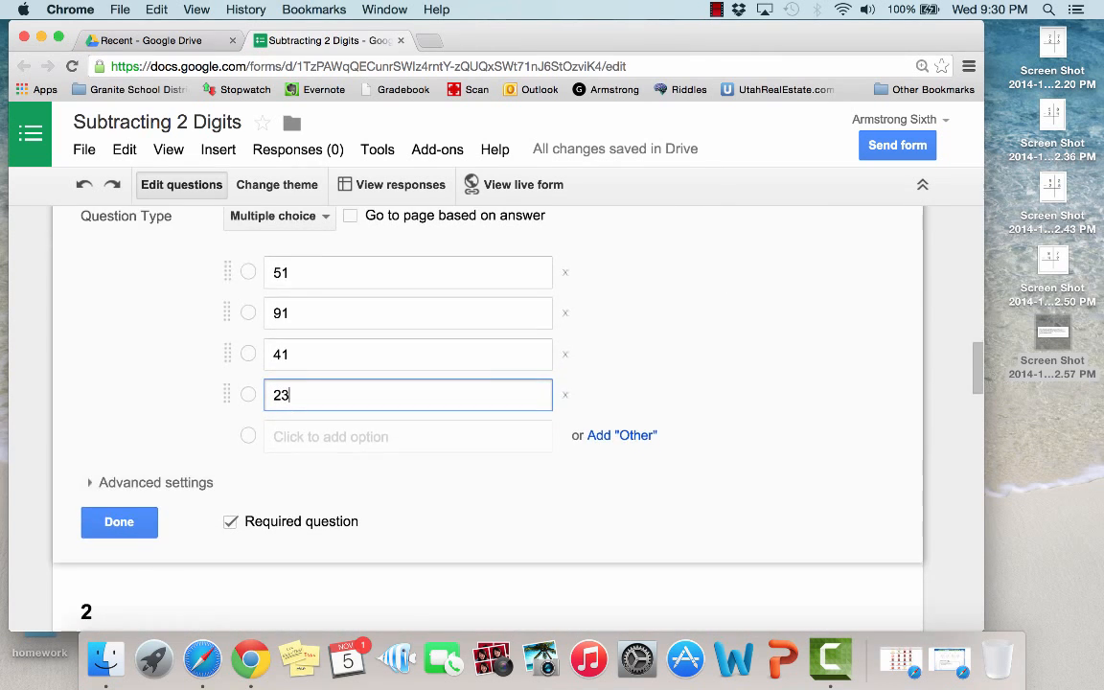
scroll(479, 402, up, 3)
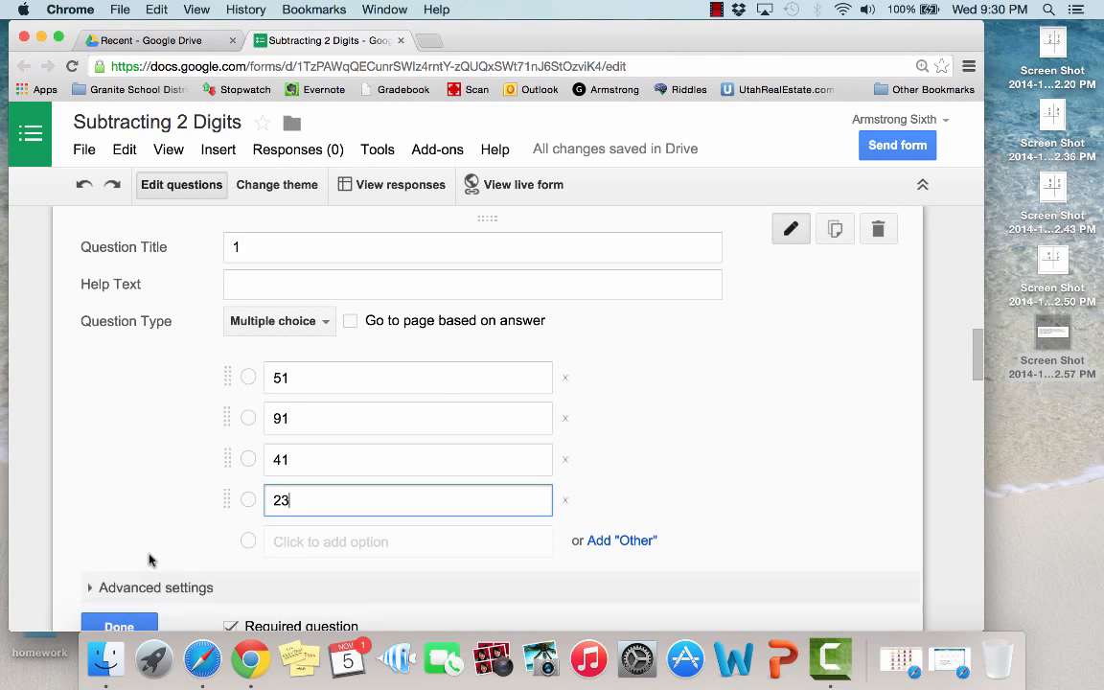
scroll(134, 575, down, 2)
click(120, 569)
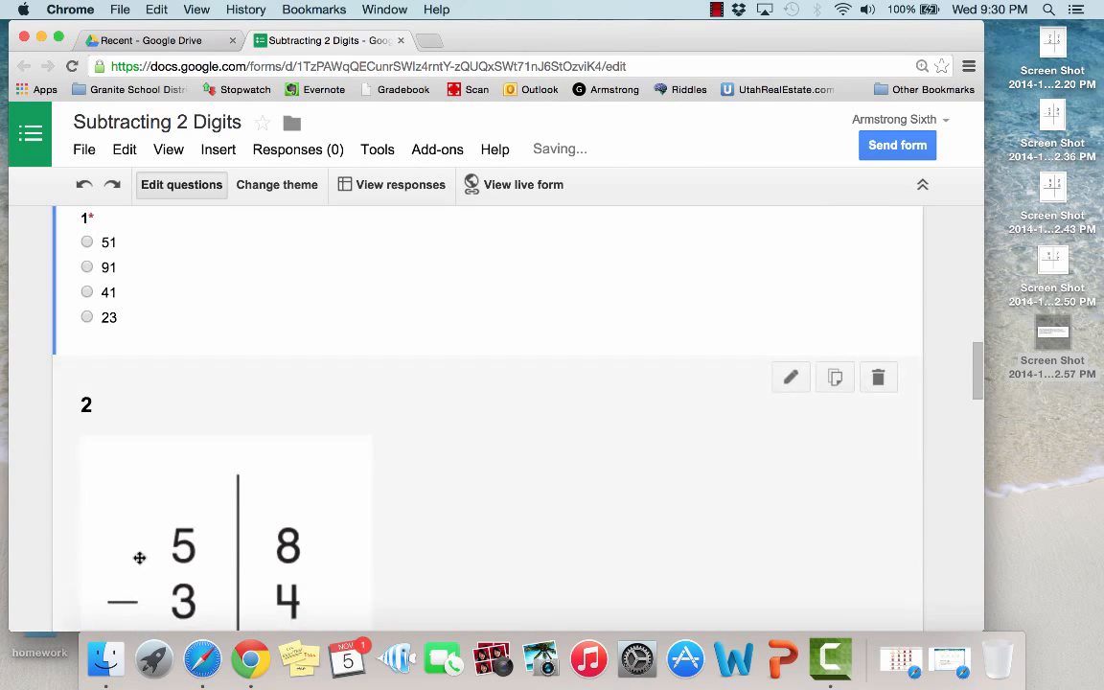
Check question 1's answer choices against the 77 − 26 image above and look over the 58 − 34 image below.
scroll(328, 459, down, 2)
scroll(328, 459, up, 4)
scroll(329, 460, up, 6)
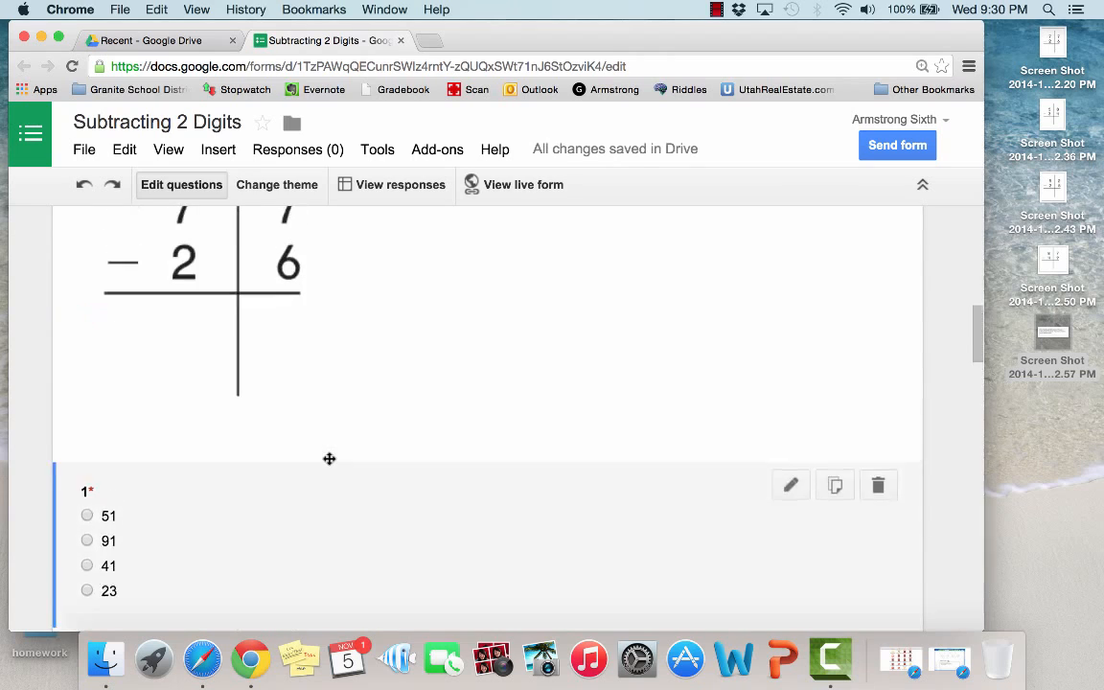
scroll(329, 459, down, 4)
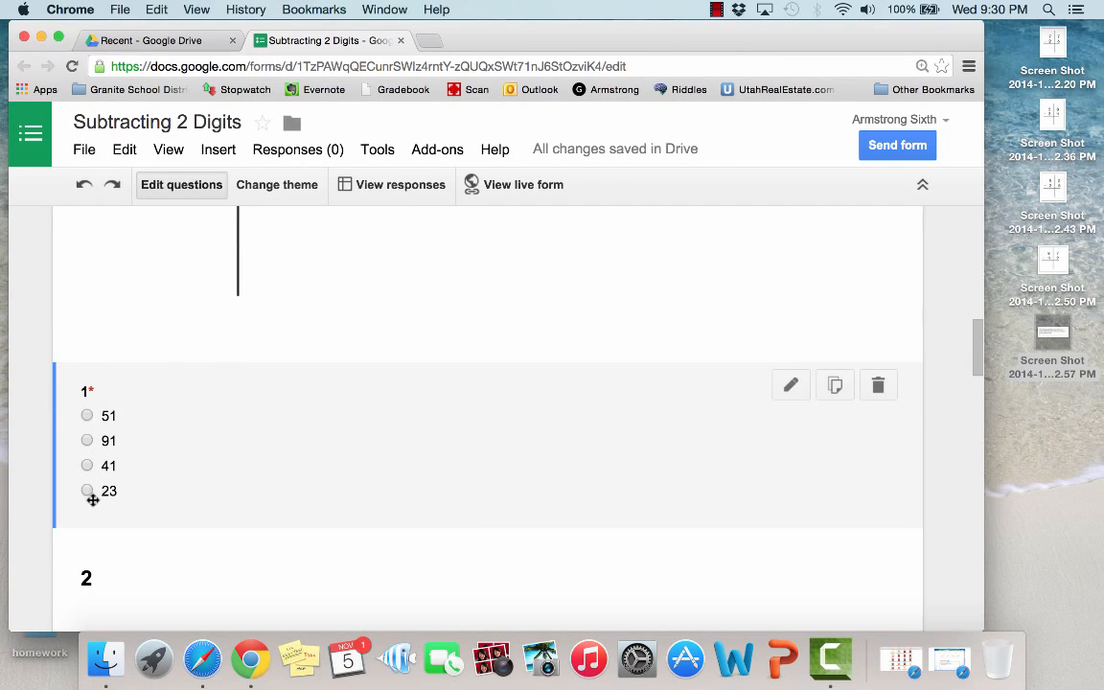
scroll(343, 411, down, 1)
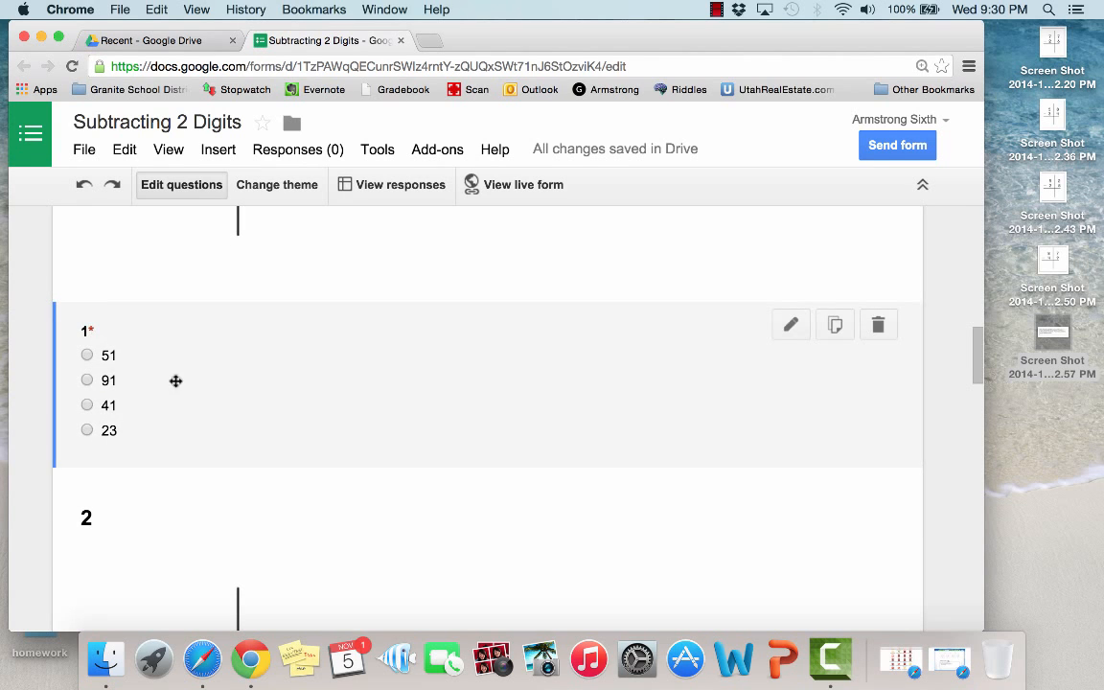
scroll(301, 448, down, 4)
scroll(301, 448, down, 4)
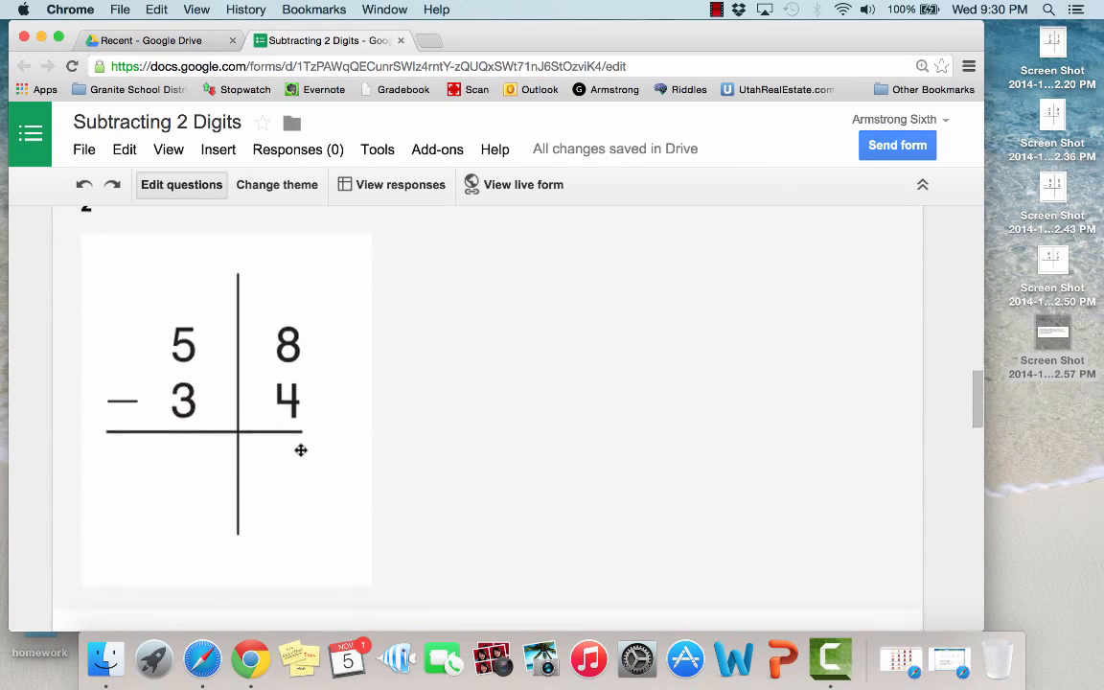
scroll(301, 449, up, 6)
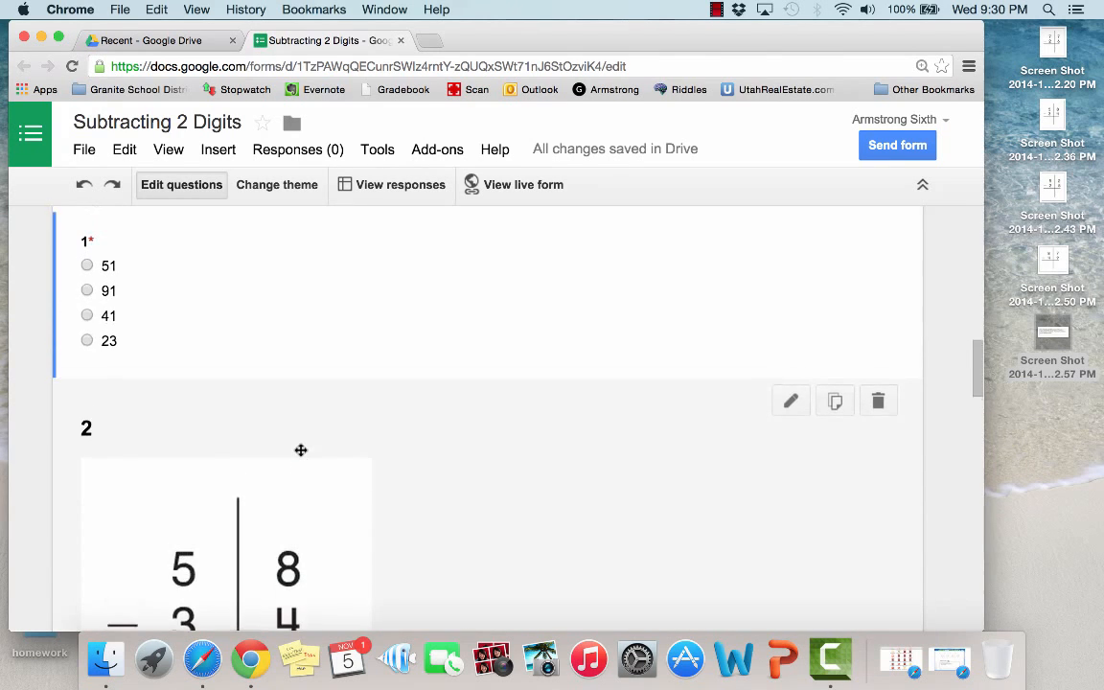
Add a multiple-choice question titled "2" and move it directly below the 58 − 34 image, ahead of image 3.
scroll(301, 449, down, 10)
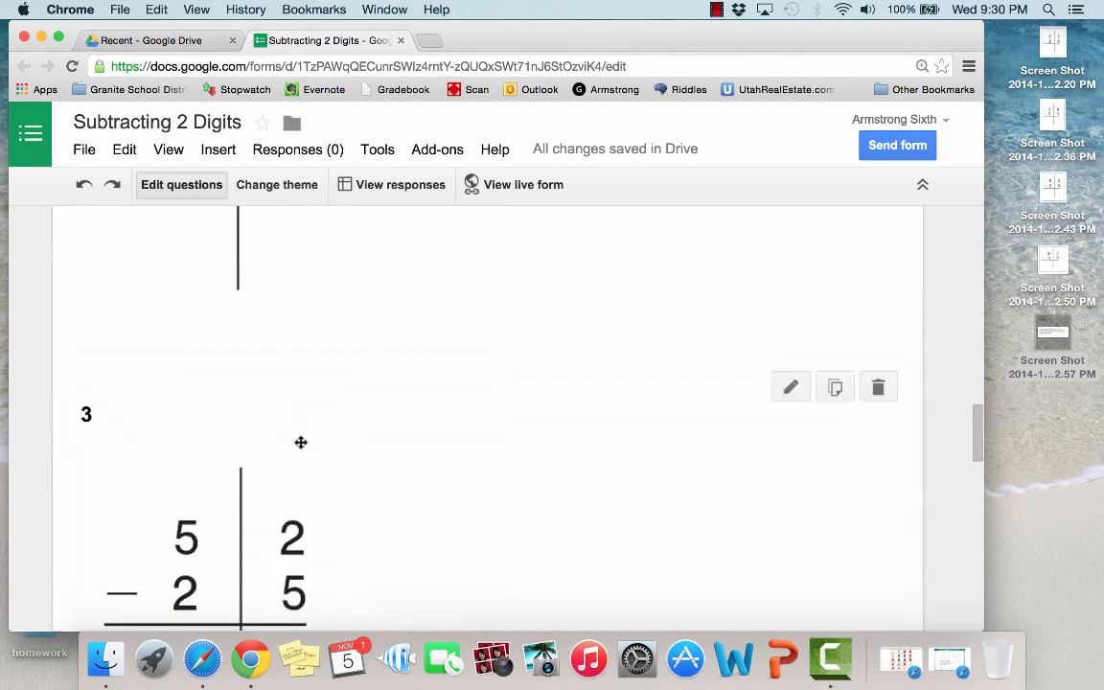
scroll(301, 442, down, 15)
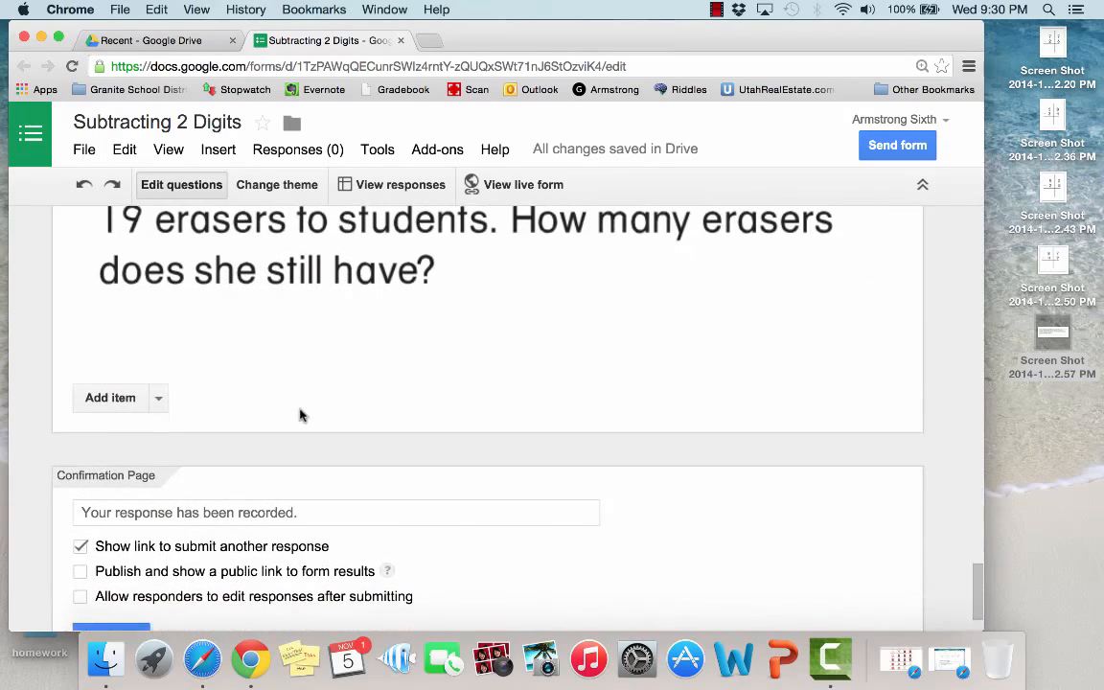
click(157, 393)
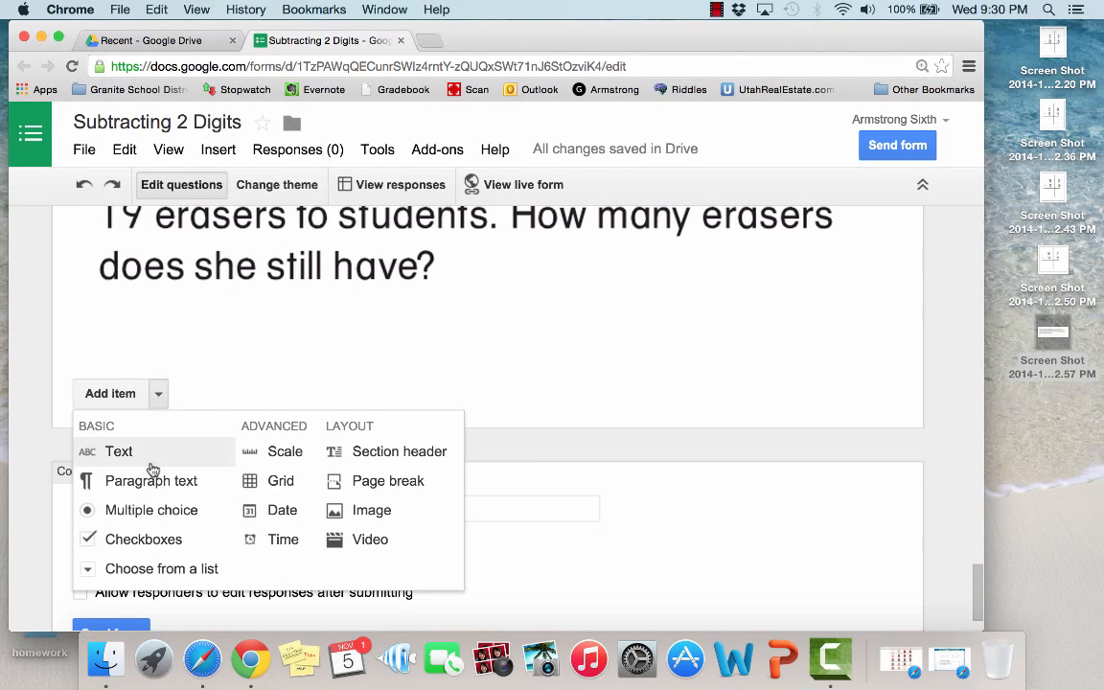
click(159, 506)
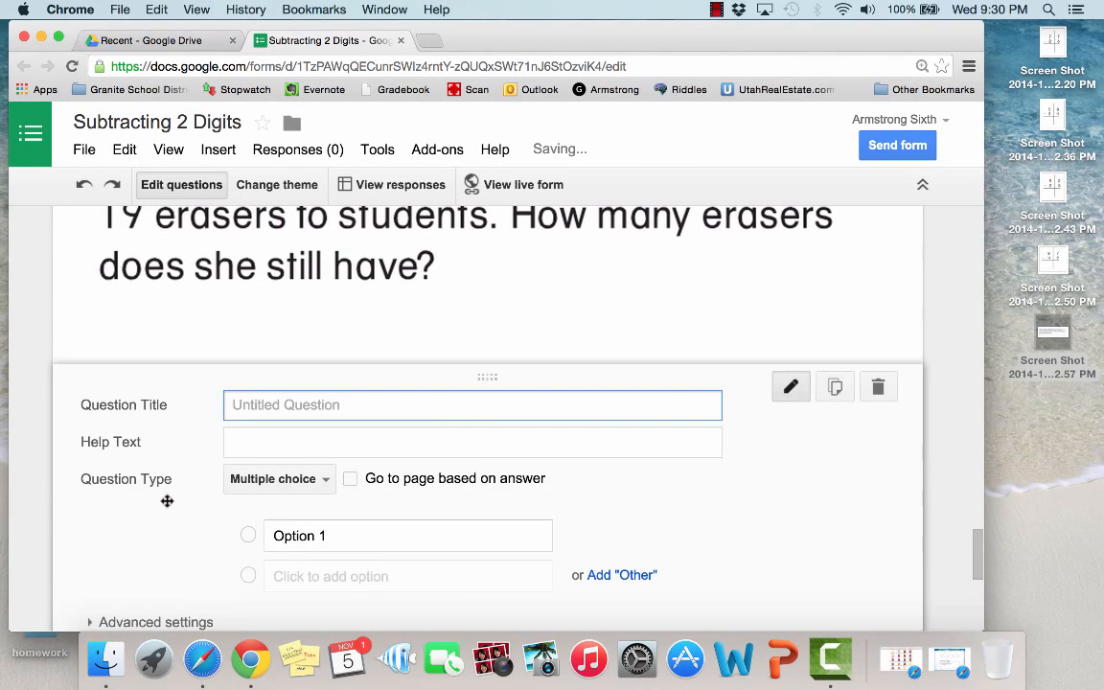
text(2)
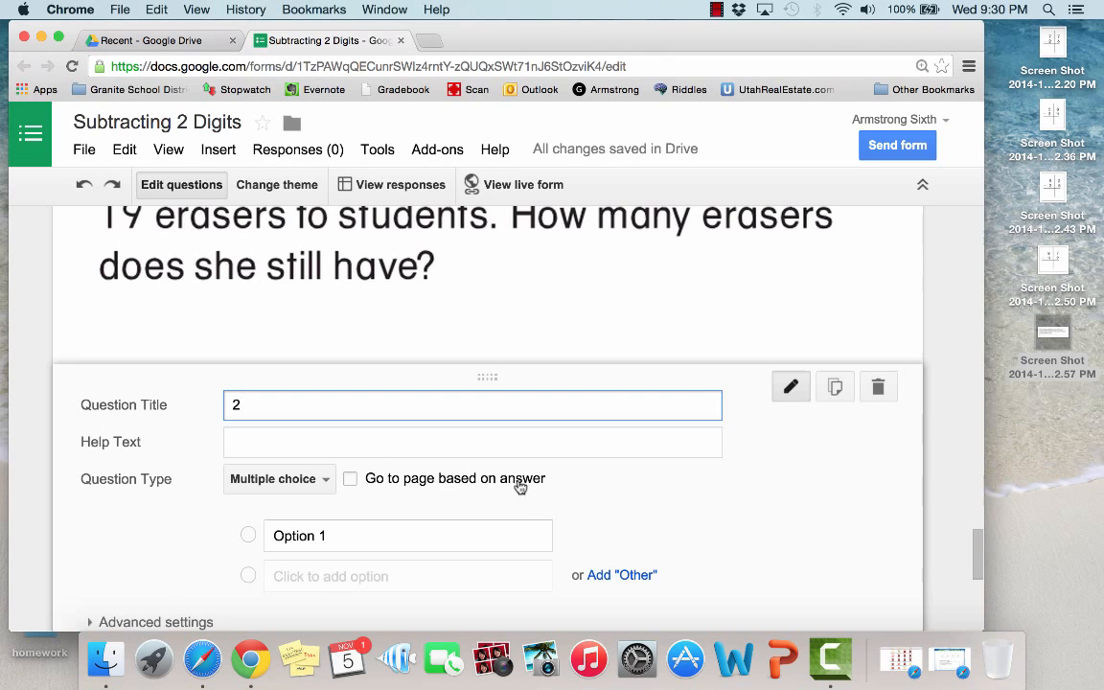
scroll(517, 482, down, 1)
click(116, 540)
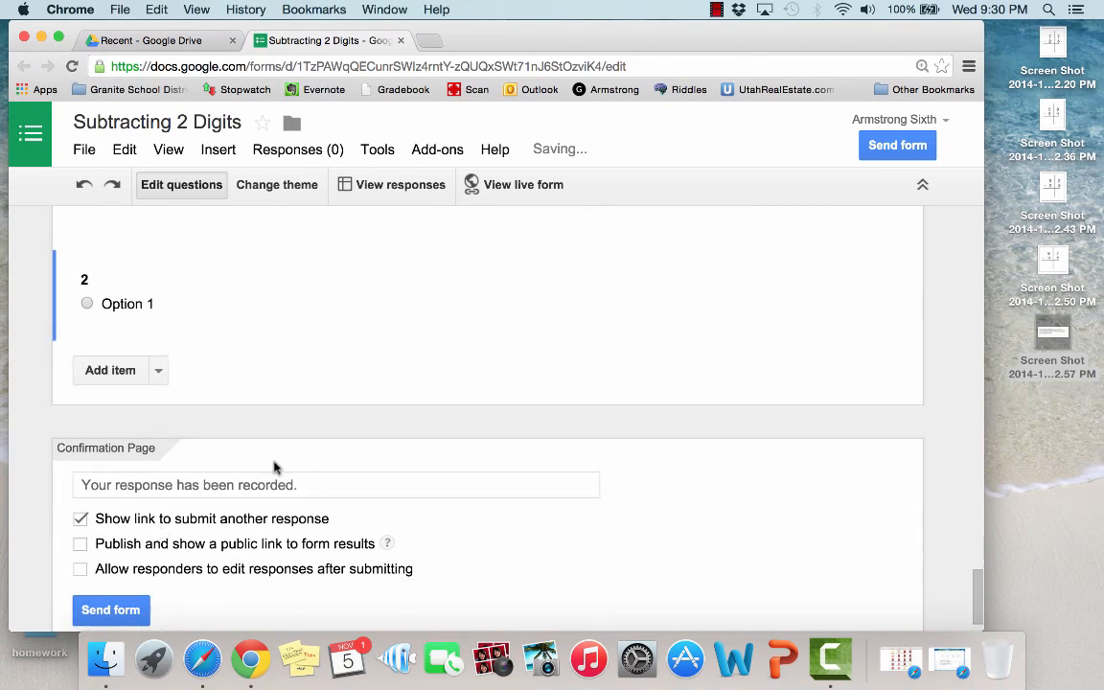
drag(285, 305, 299, 350)
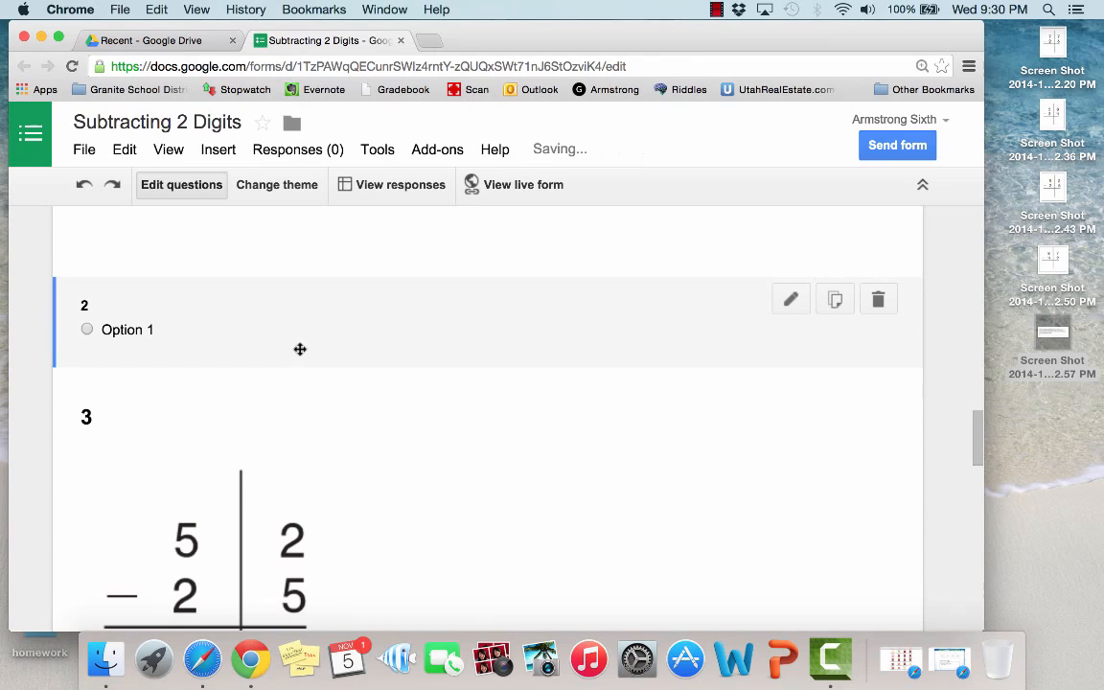
Give question 2 the answer options 35, 84, 24 and 51, make it required, and finish editing it.
click(791, 299)
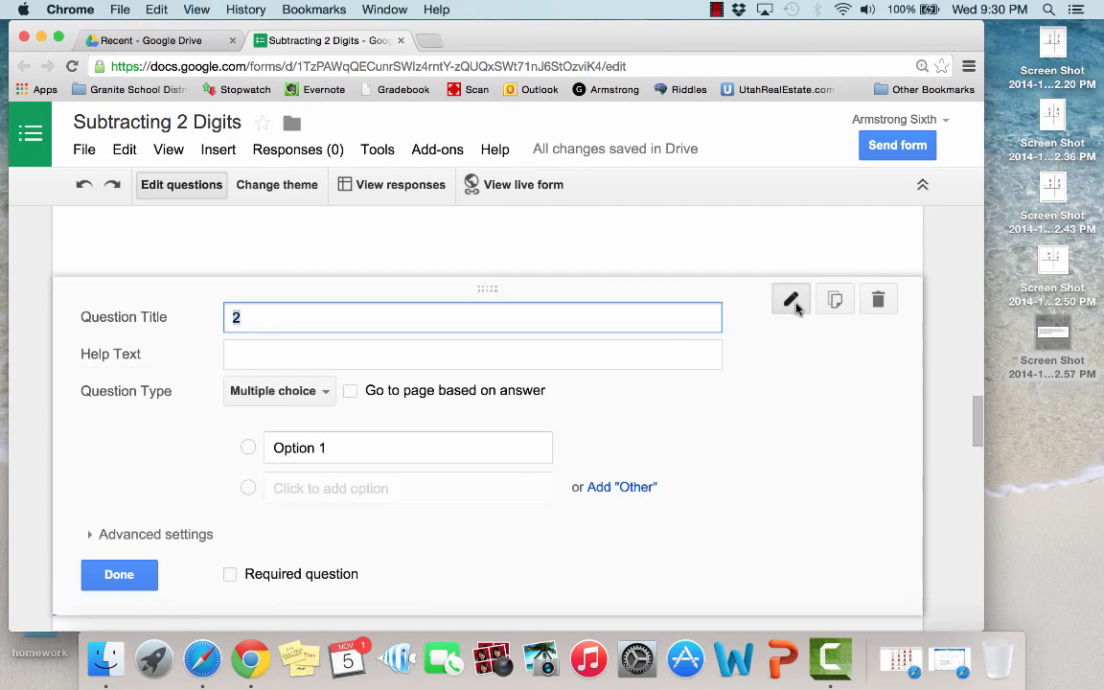
click(396, 449)
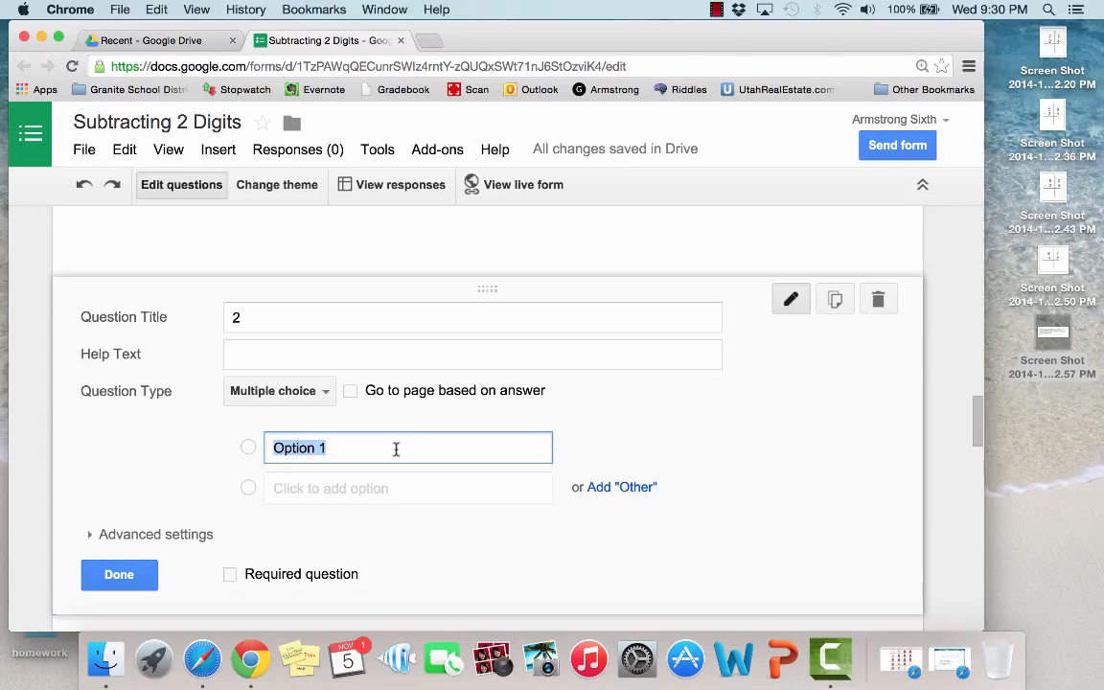
text(35)
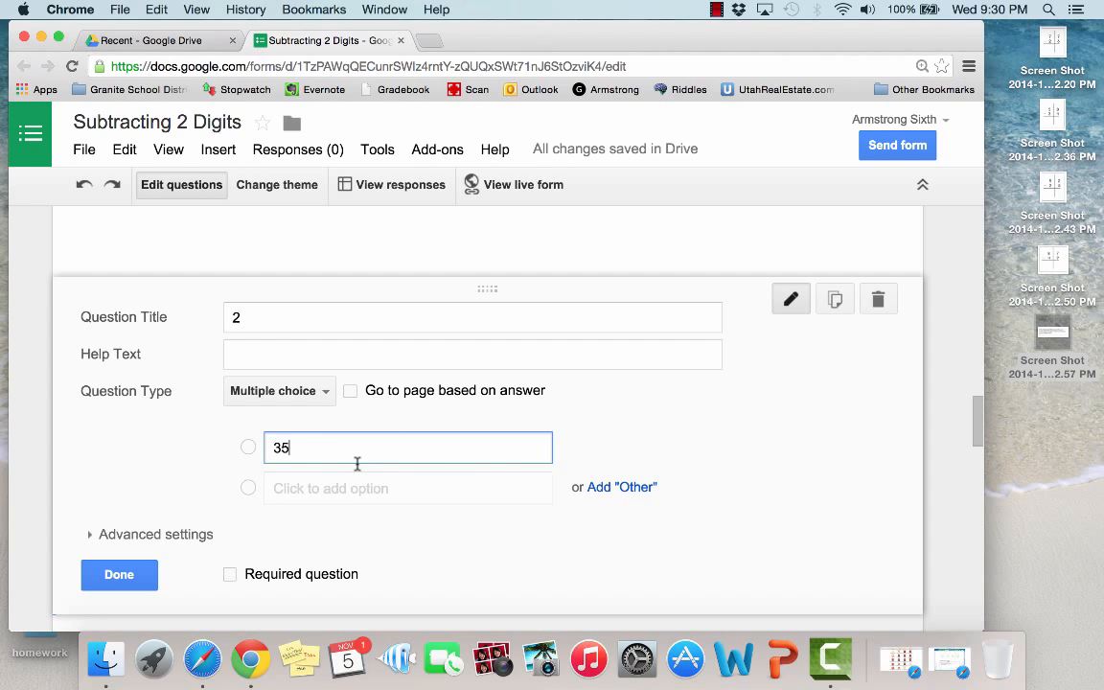
click(336, 491)
text(84)
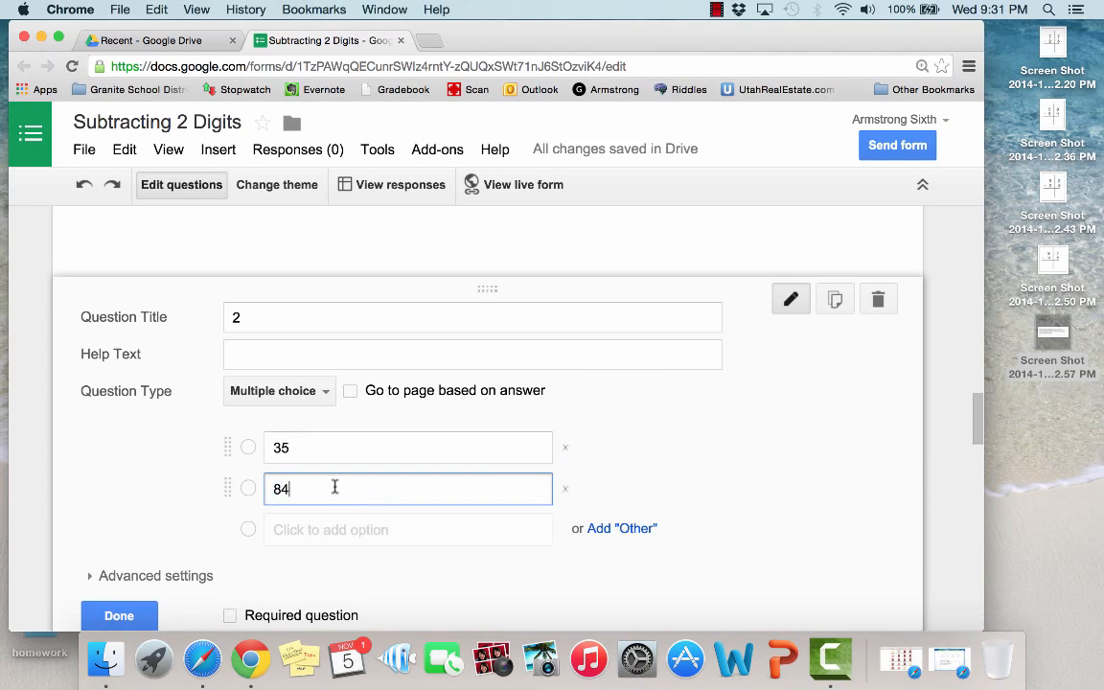
click(319, 529)
text(24)
click(308, 570)
text(51)
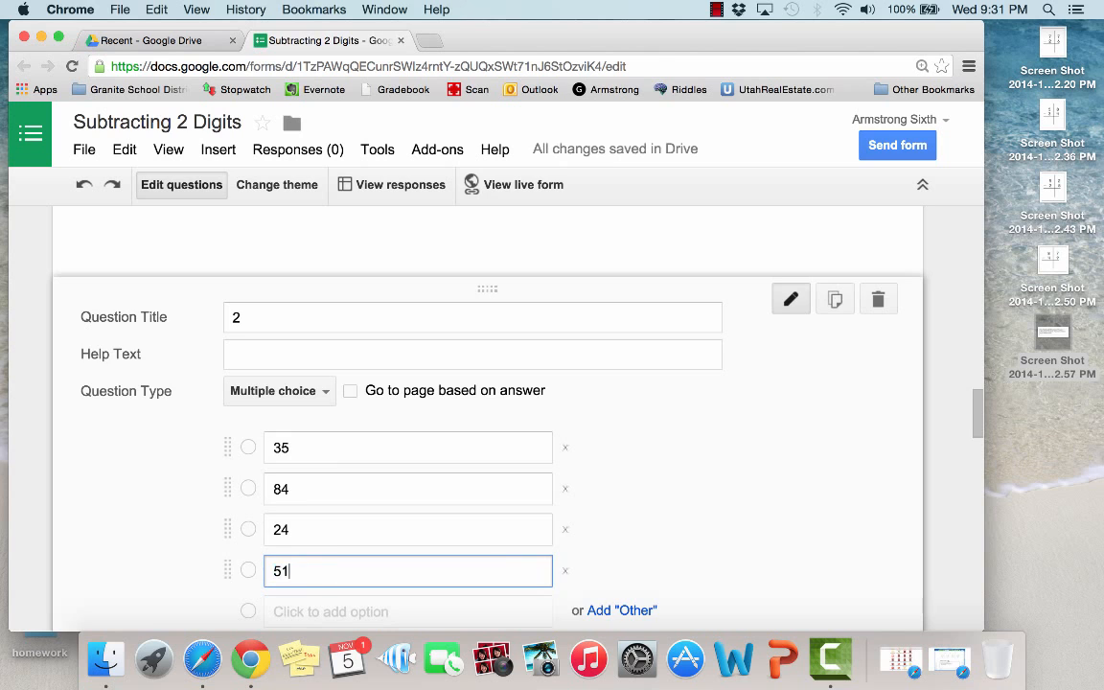
scroll(233, 579, down, 3)
click(119, 572)
Duplicate question 2, title the copy "3", and move it directly below the 52 − 25 image.
scroll(352, 496, down, 4)
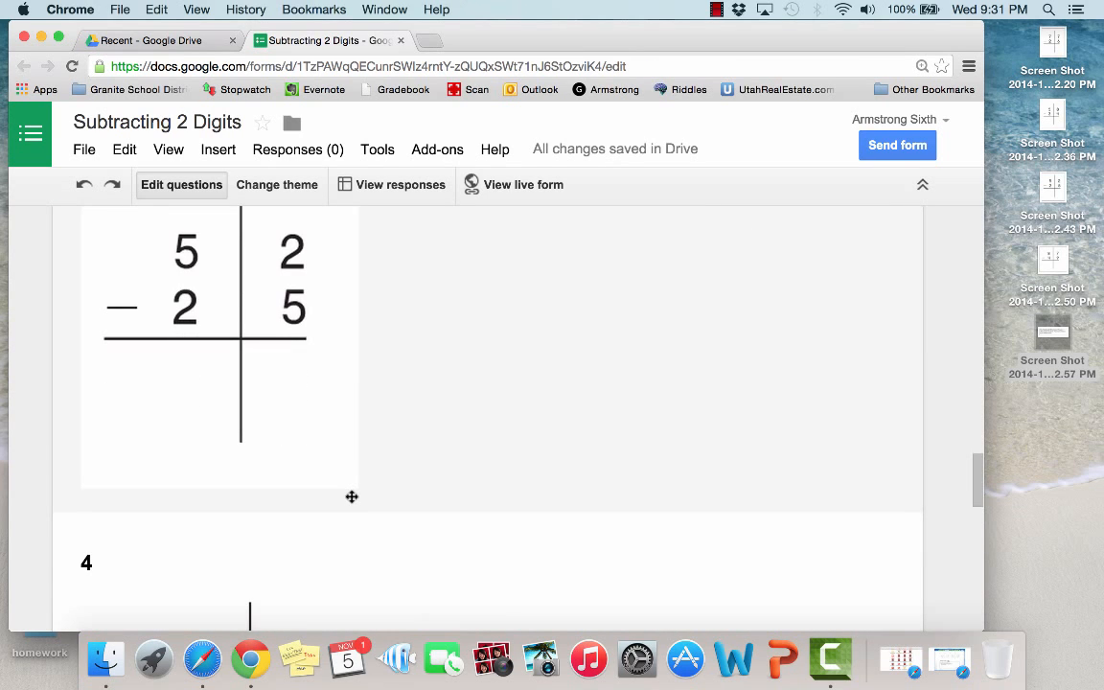
scroll(478, 463, up, 3)
scroll(478, 462, down, 12)
scroll(478, 461, up, 12)
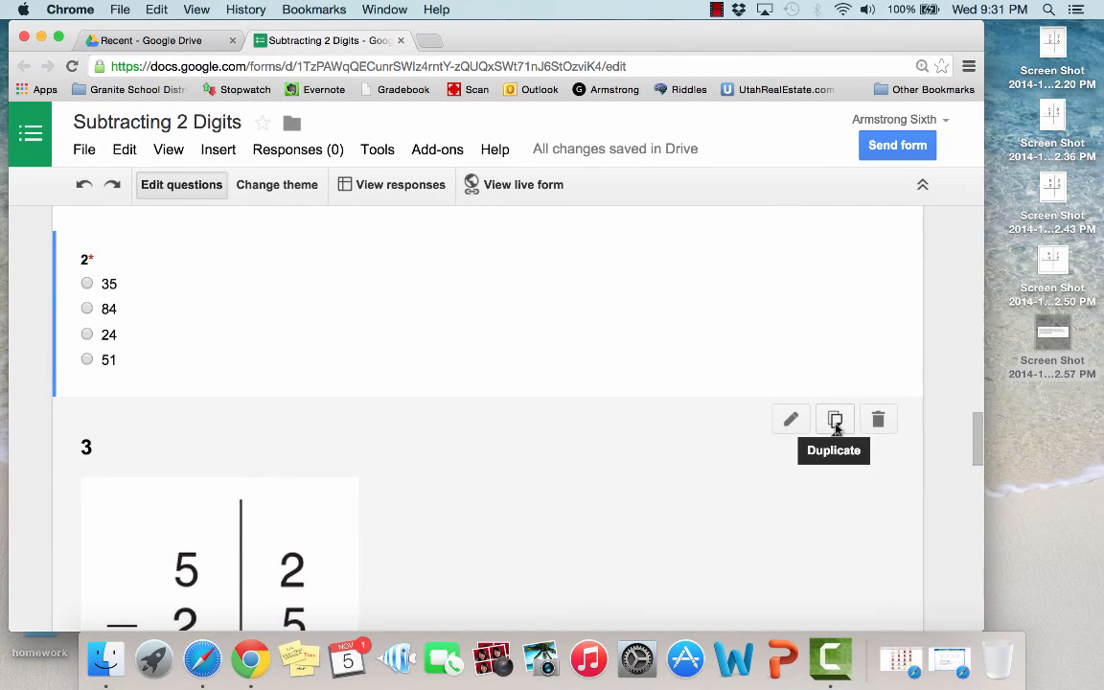
click(836, 429)
text(3)
scroll(774, 505, down, 4)
click(112, 431)
drag(364, 301, 375, 453)
Duplicate question 3 and set the copy's first two answer options to 77 and 27.
scroll(375, 454, up, 2)
click(836, 551)
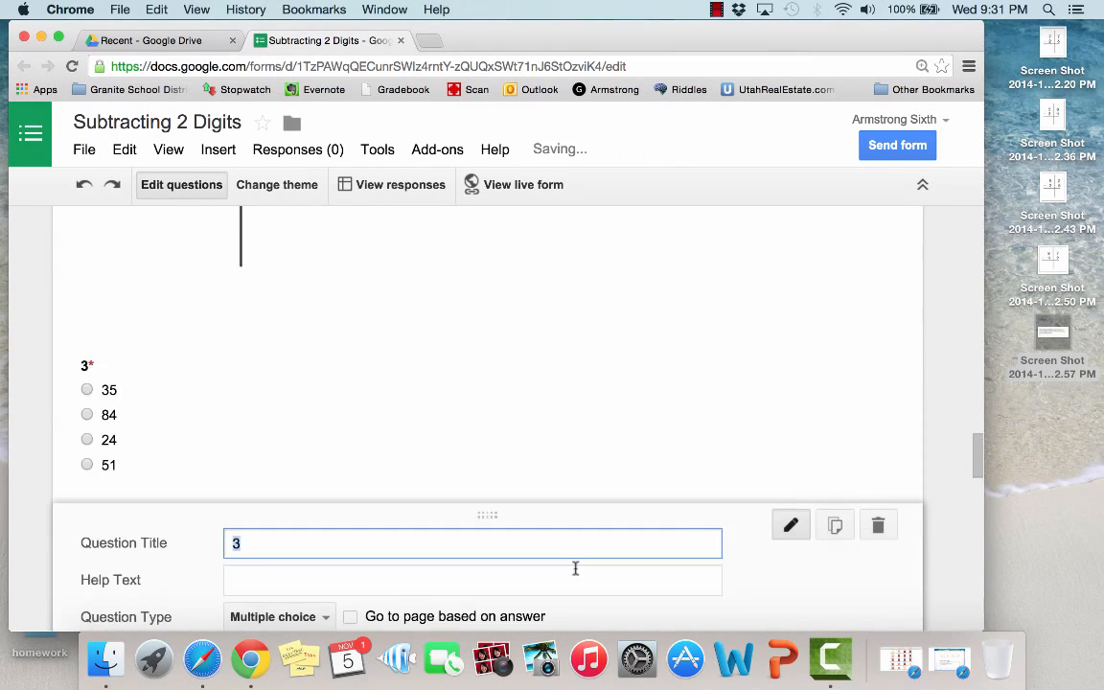
scroll(575, 568, down, 3)
click(387, 477)
text(77)
click(320, 523)
key(BackSpace)
key(BackSpace)
text(27)
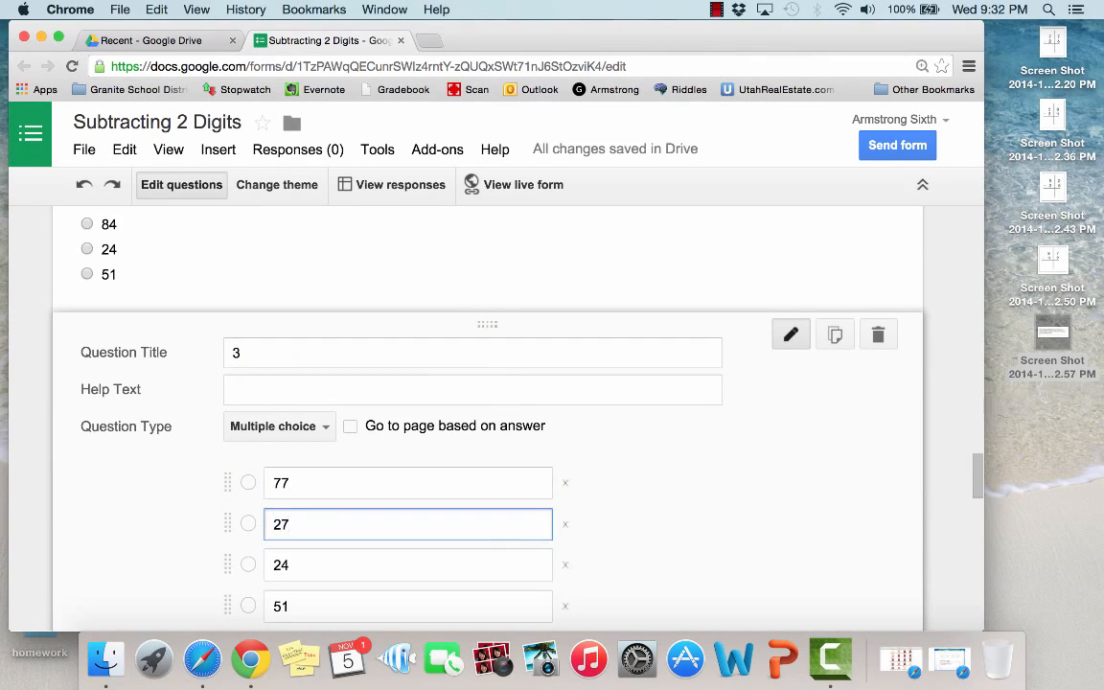
Set the last two answer options of the copied question 3 to 41 and 33 and finish editing it.
double_click(323, 571)
text(41)
double_click(290, 607)
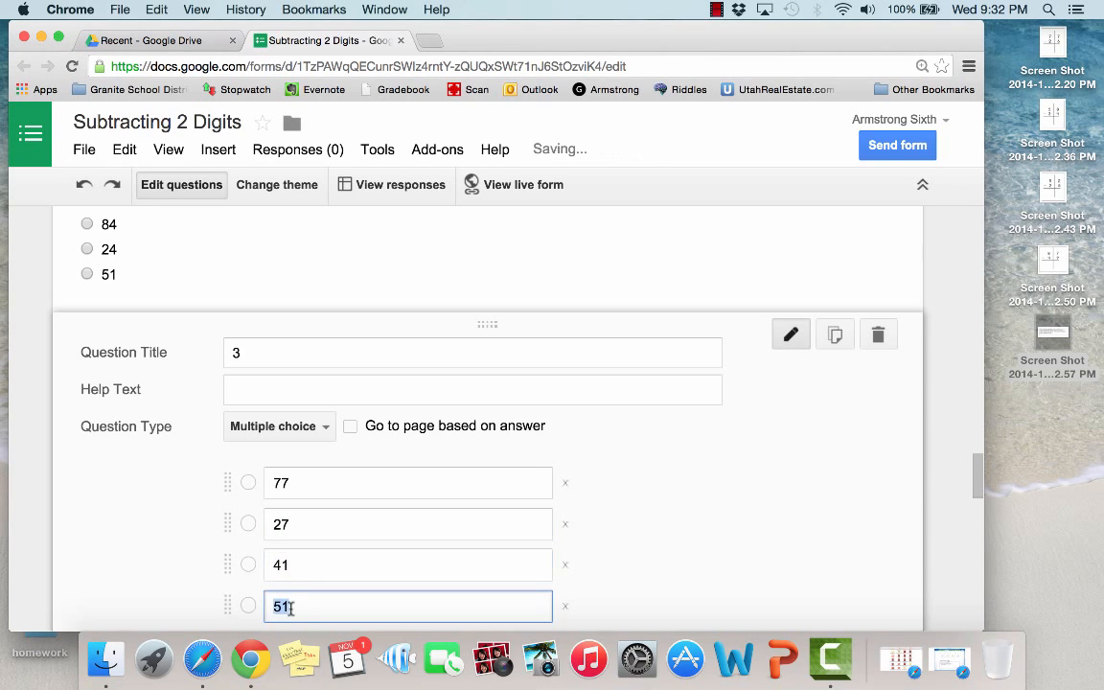
text(33)
scroll(290, 606, down, 3)
click(118, 581)
Duplicate the question 3 with options 77, 27, 41 and 33, title the copy "4", and move it below image 4.
scroll(330, 468, up, 5)
click(836, 351)
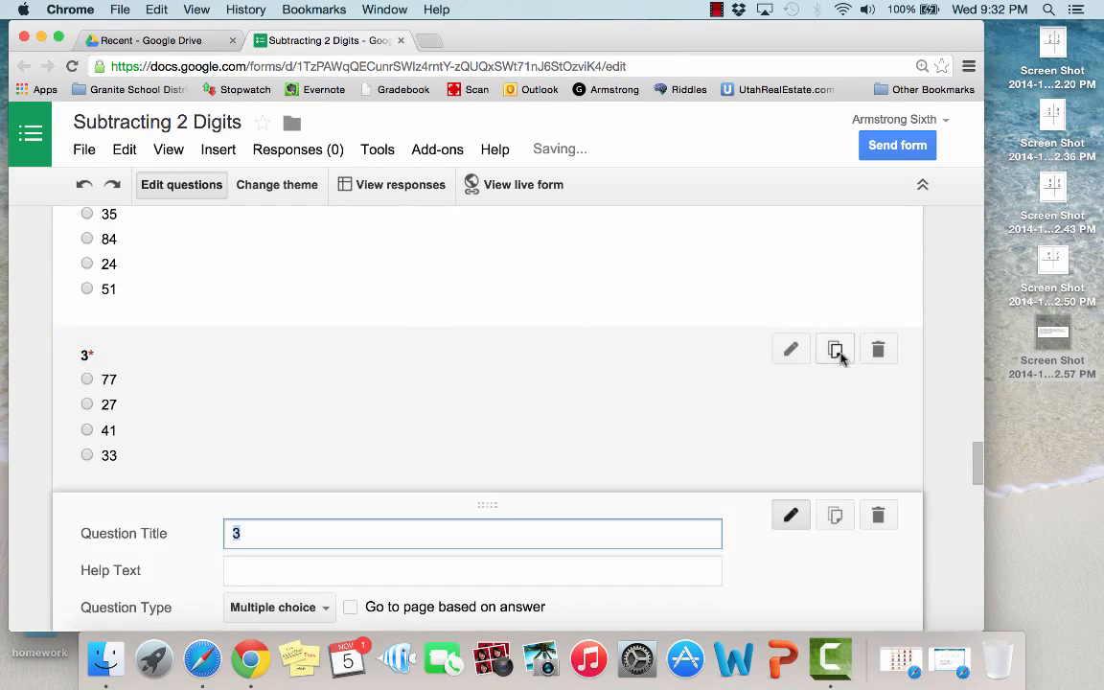
text(4)
scroll(575, 432, down, 4)
click(139, 604)
drag(308, 294, 328, 448)
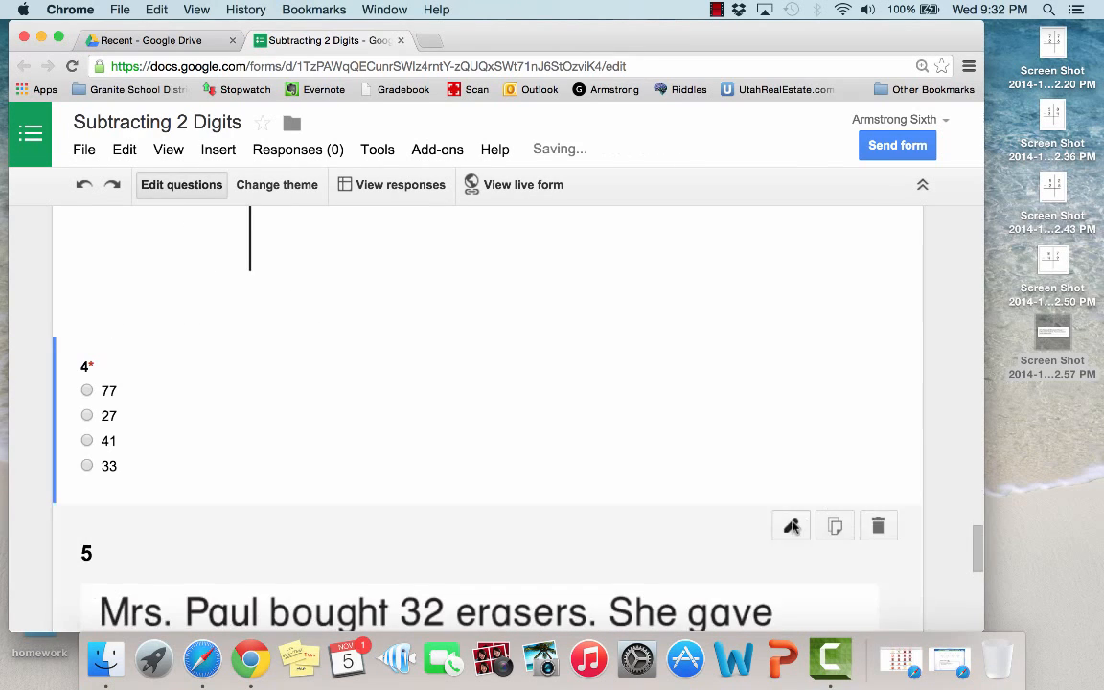
Set question 4's answer options to 48, 42, 36 and 38 and finish editing it.
click(791, 361)
double_click(314, 508)
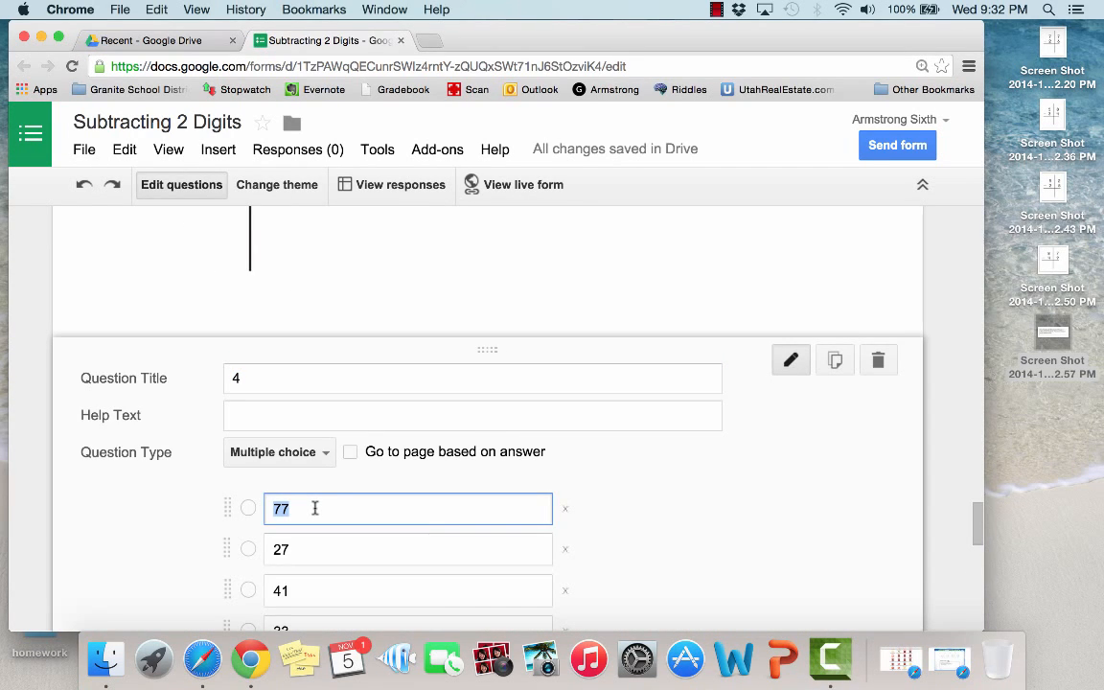
text(48)
double_click(290, 549)
text(42)
double_click(301, 591)
text(36)
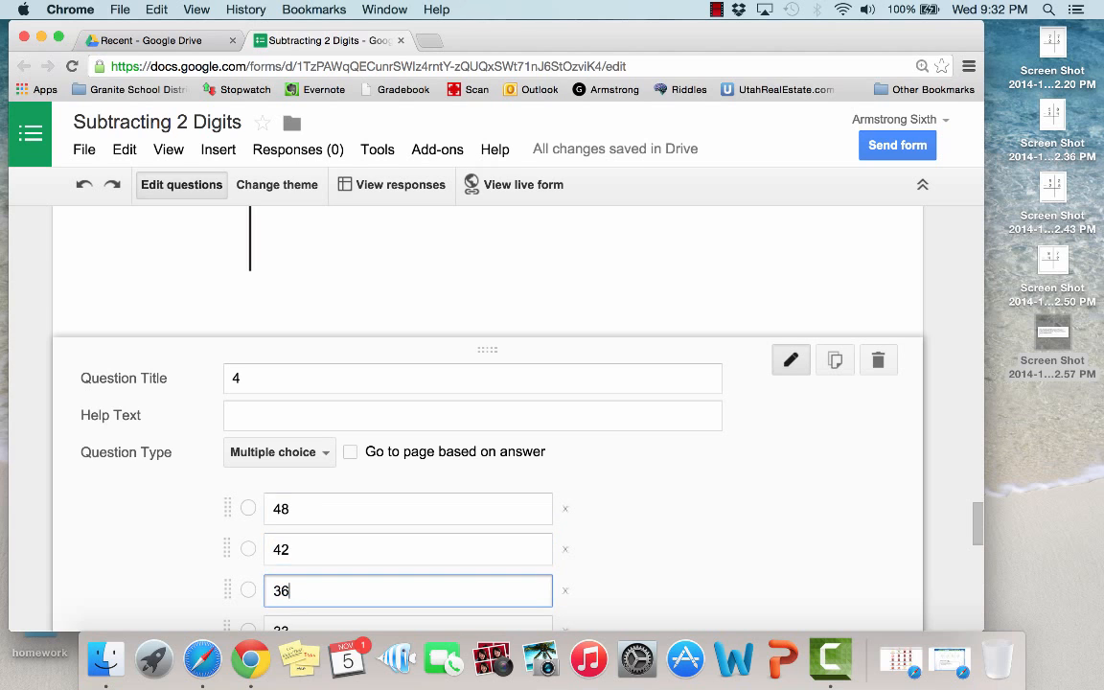
scroll(301, 590, down, 2)
double_click(303, 557)
text(3)
scroll(119, 537, down, 3)
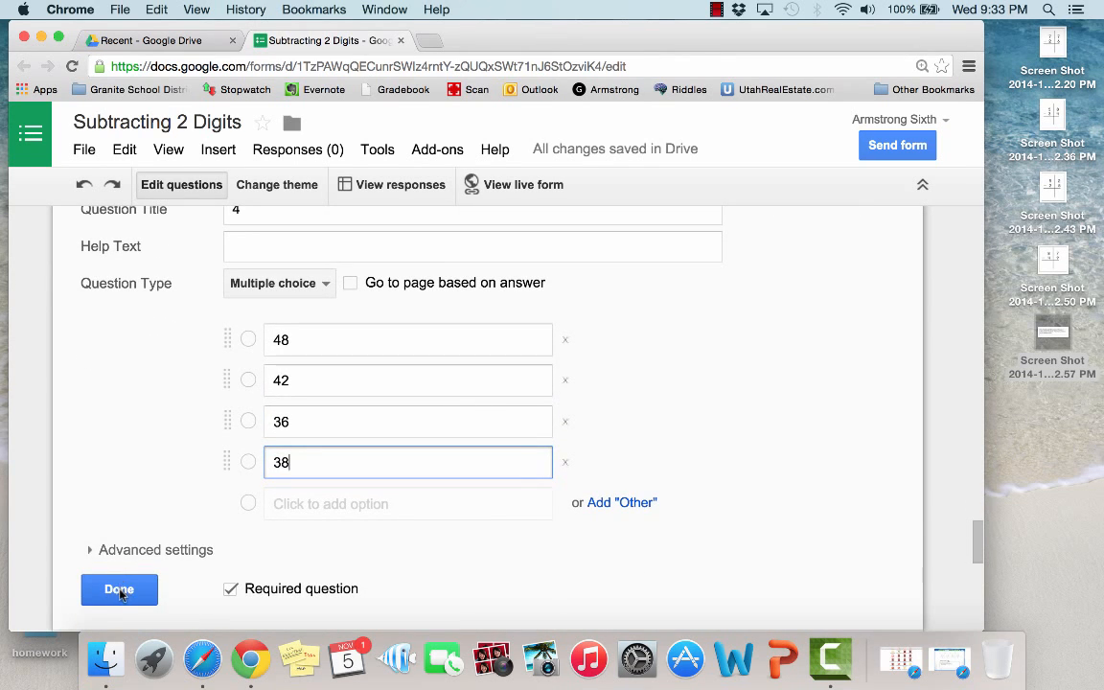
click(119, 591)
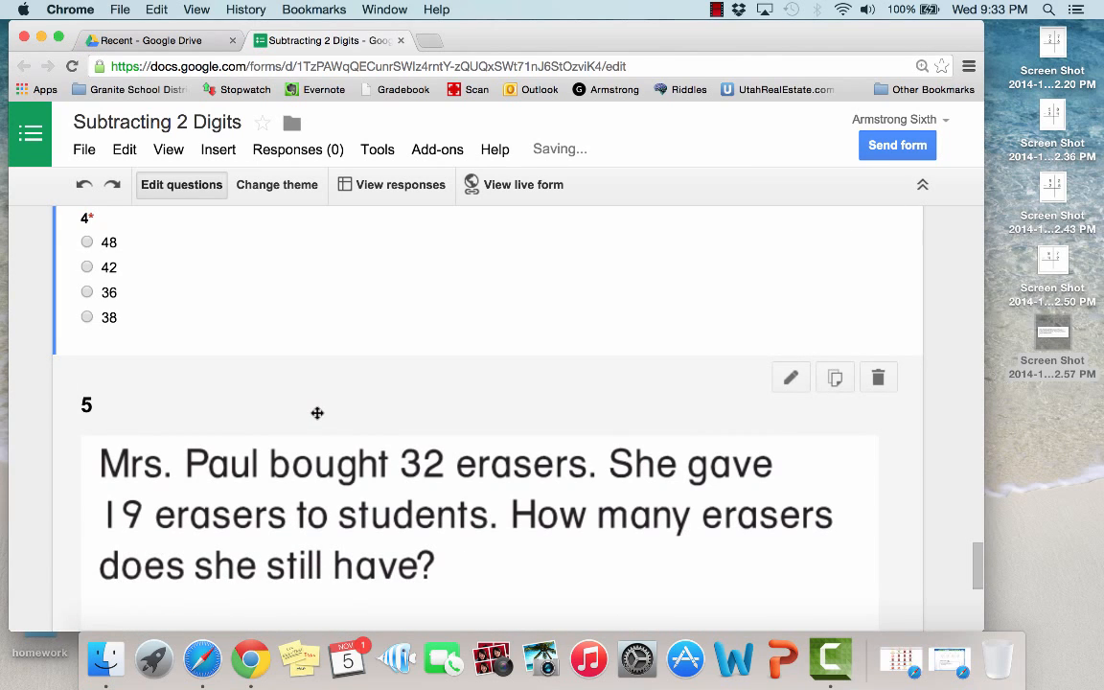
Add a required text question titled "5" below the erasers word problem and finish editing it.
scroll(316, 412, down, 2)
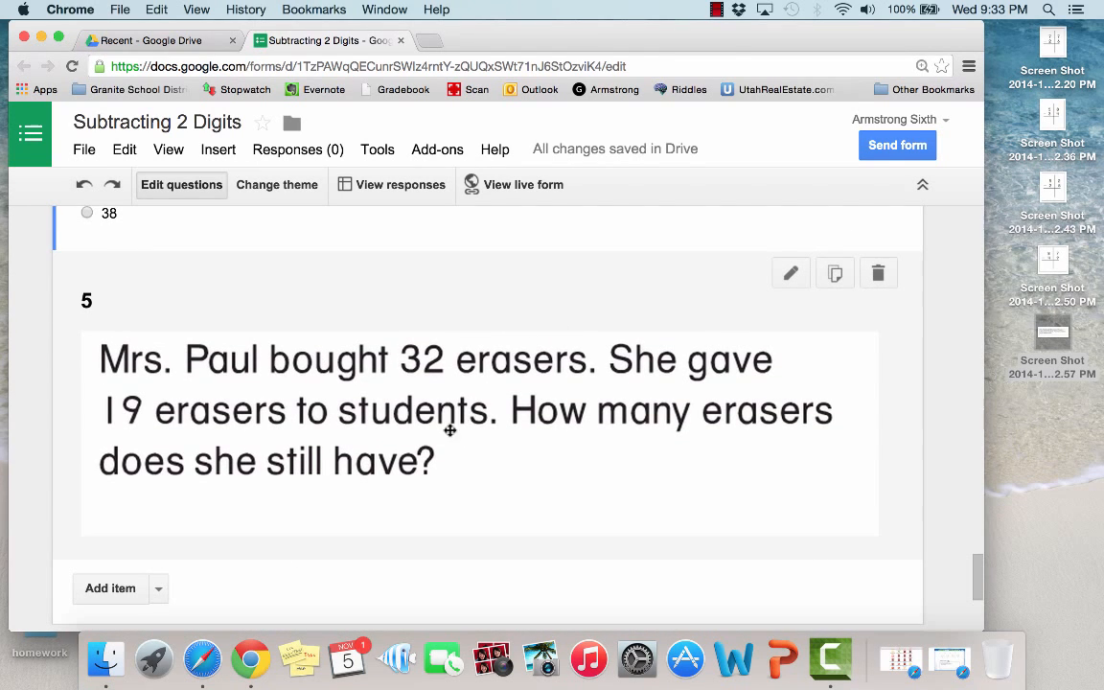
click(119, 593)
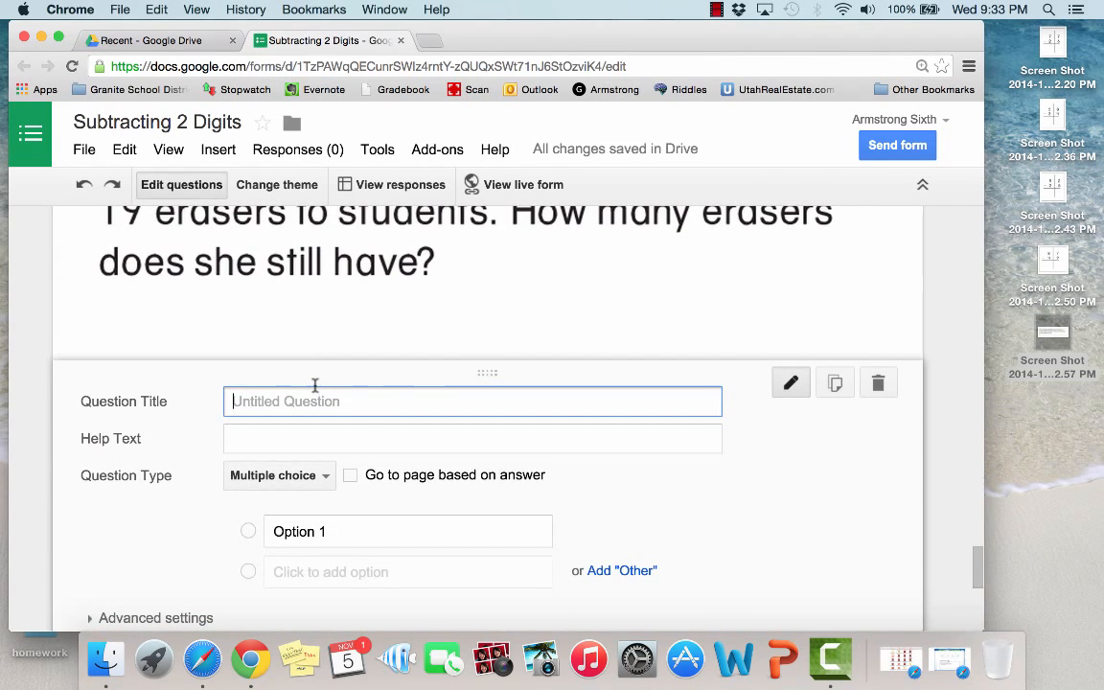
text(5)
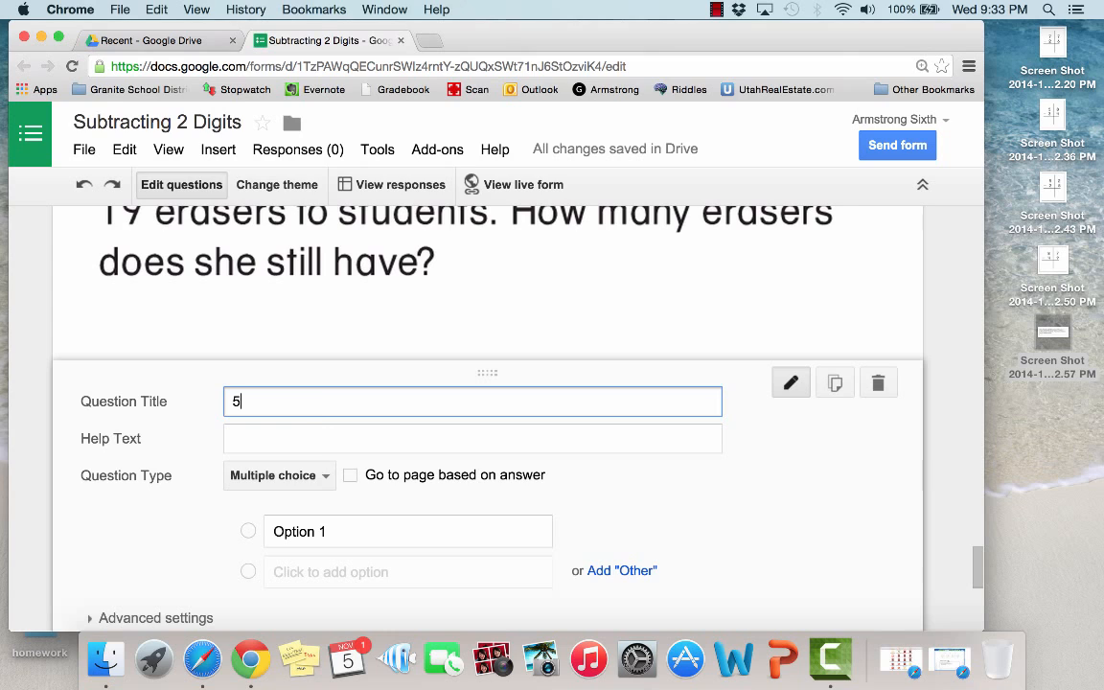
click(319, 481)
click(322, 383)
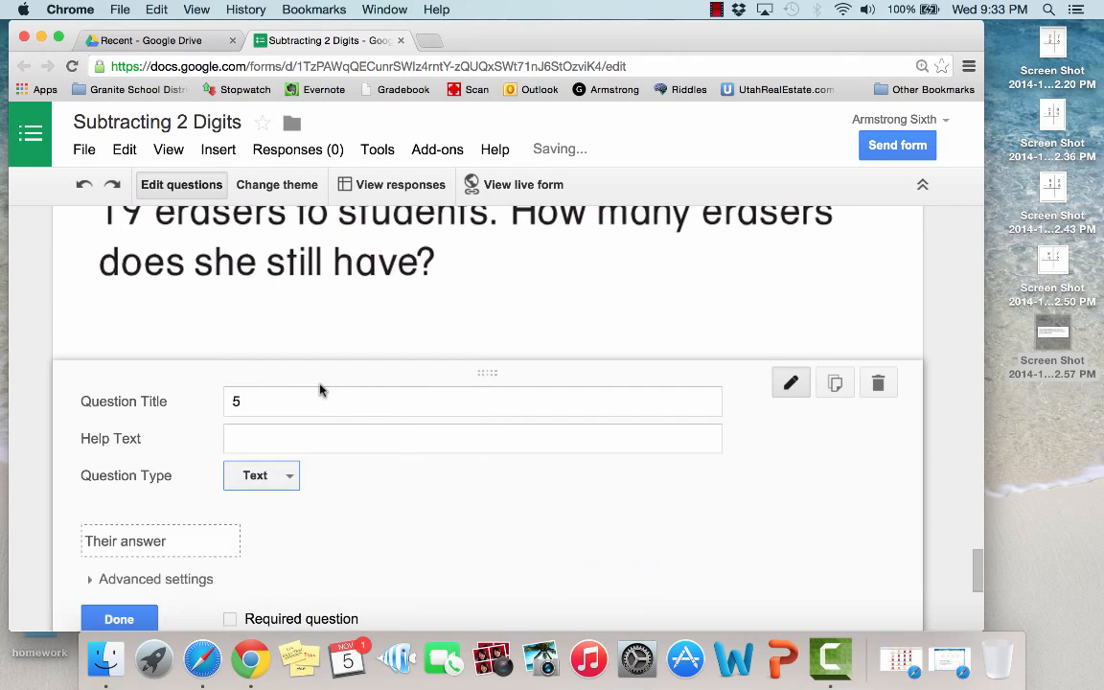
scroll(320, 384, down, 3)
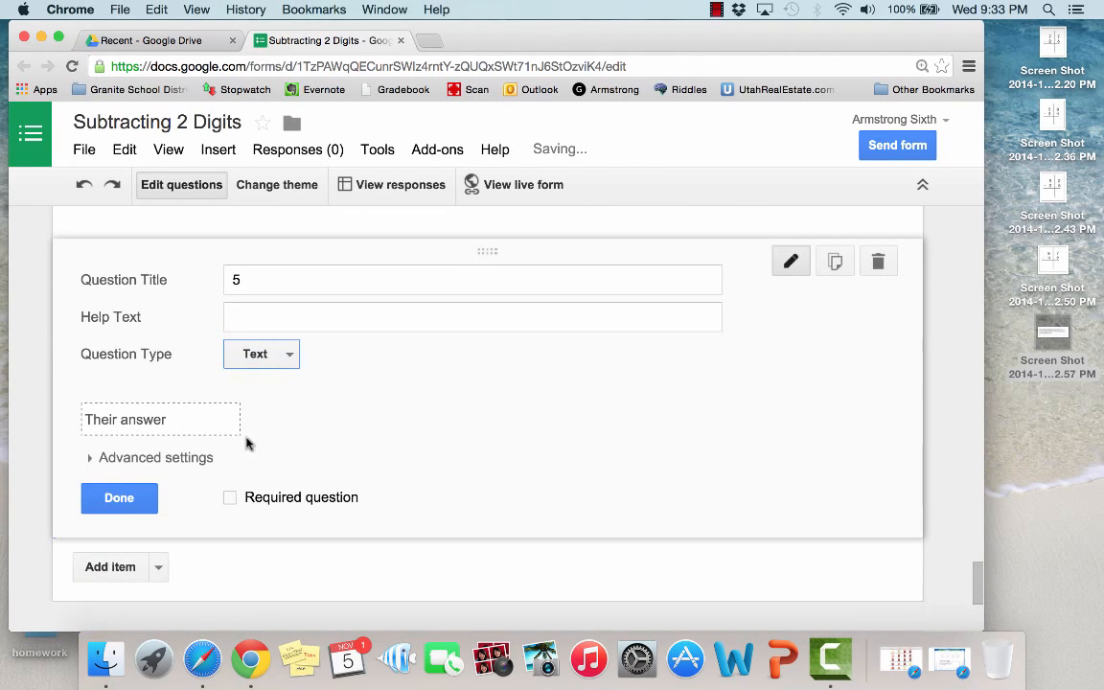
click(231, 498)
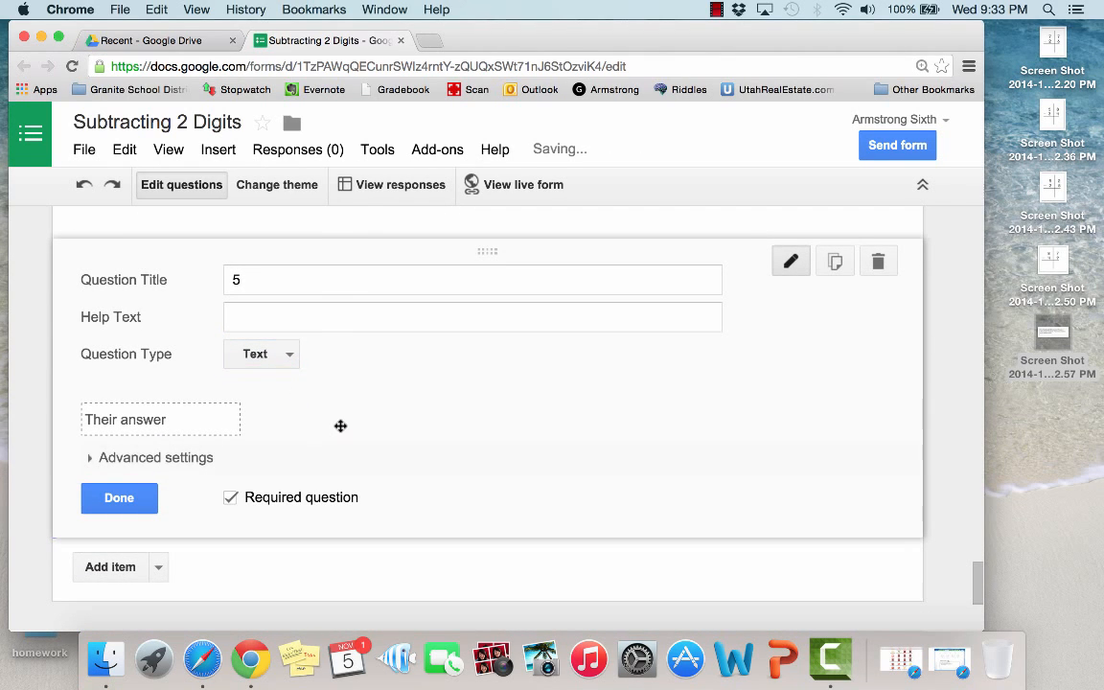
click(125, 498)
Replace the confirmation page message with "Whohoo! Youre finished!".
scroll(210, 458, down, 5)
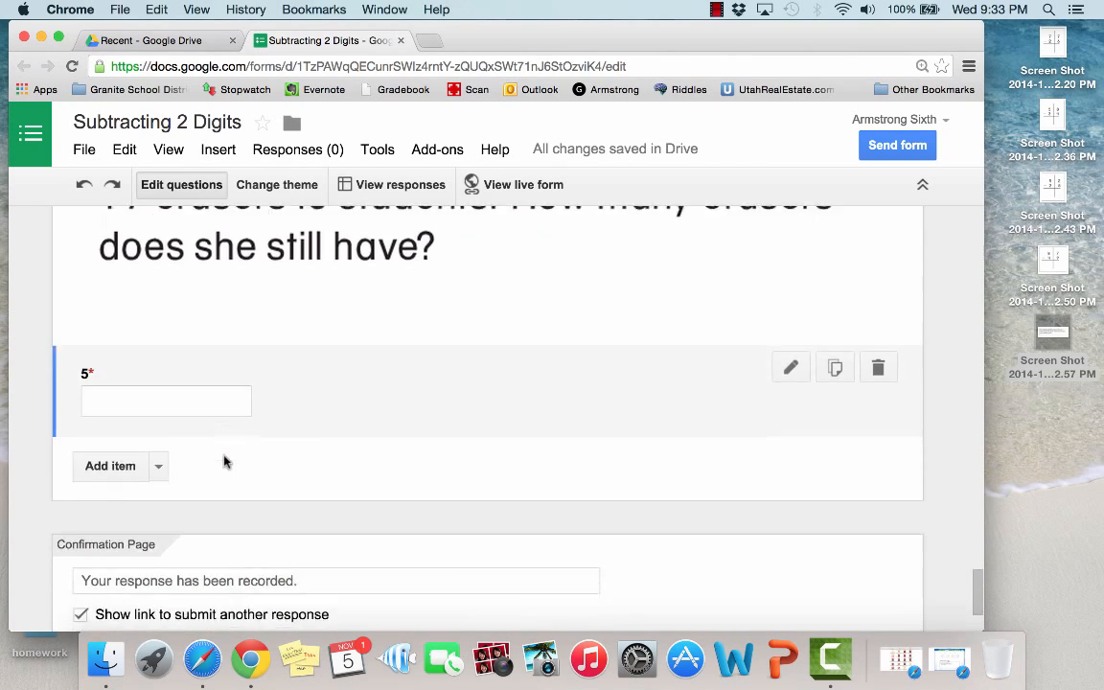
click(301, 443)
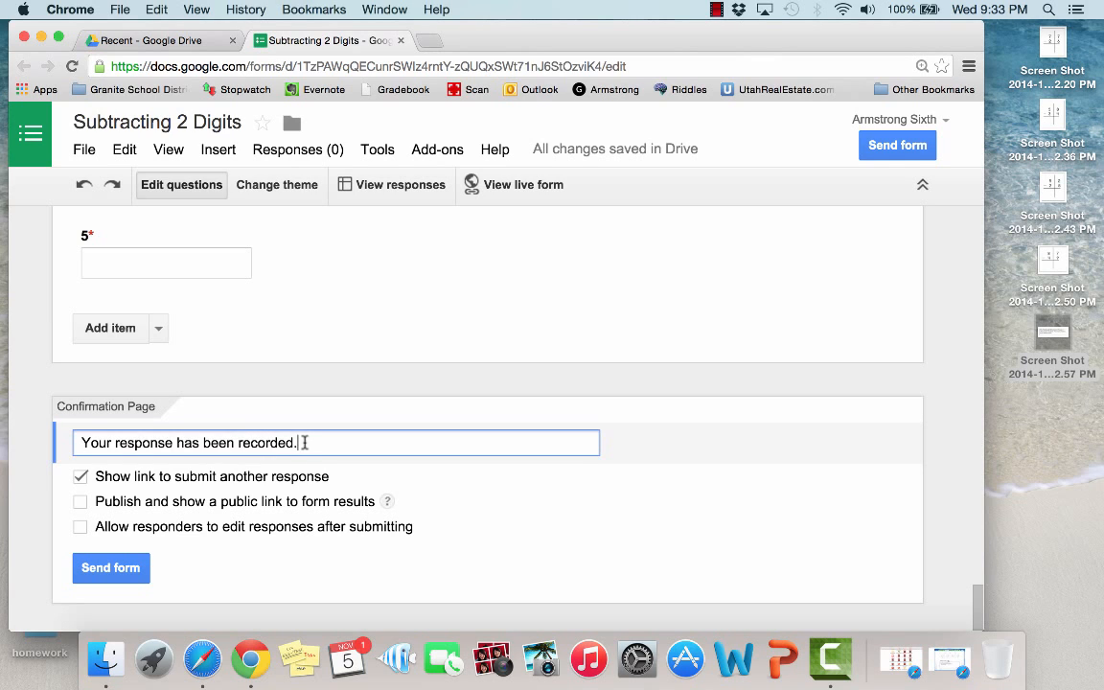
drag(301, 444, 79, 436)
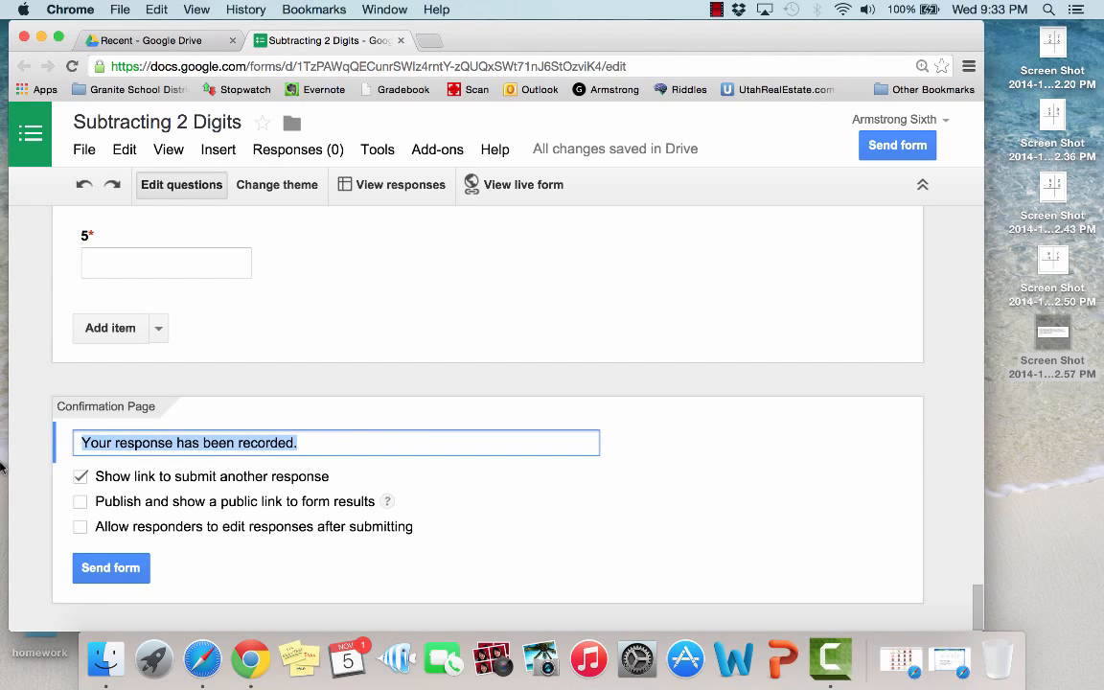
text(Whohoo! Y)
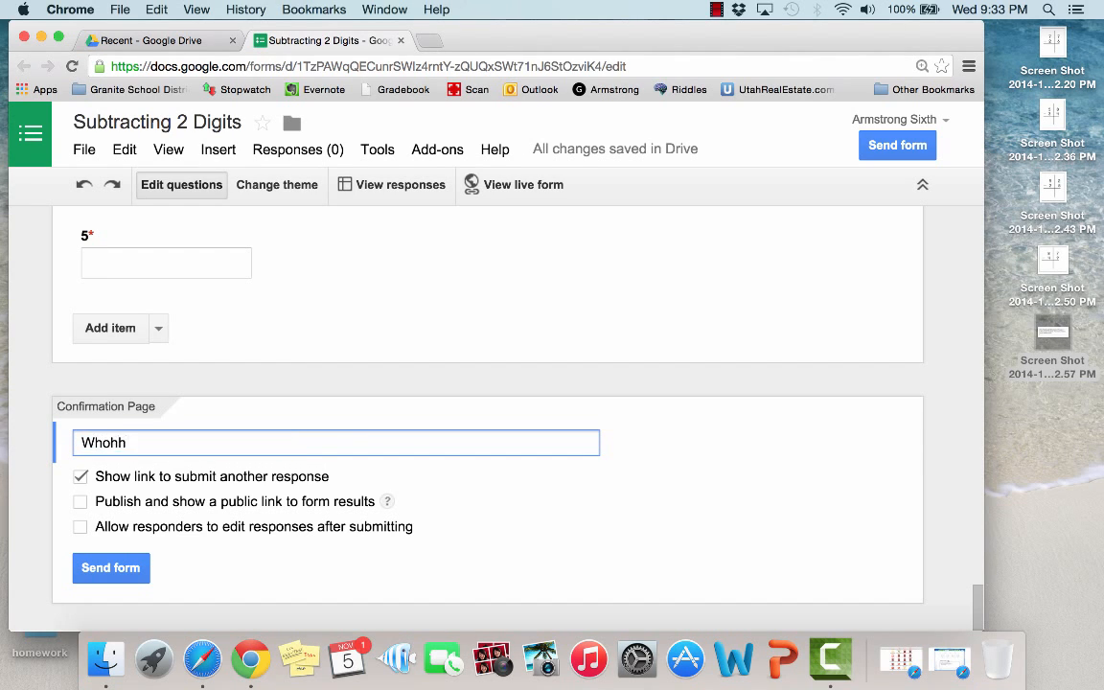
text(ou're finished)
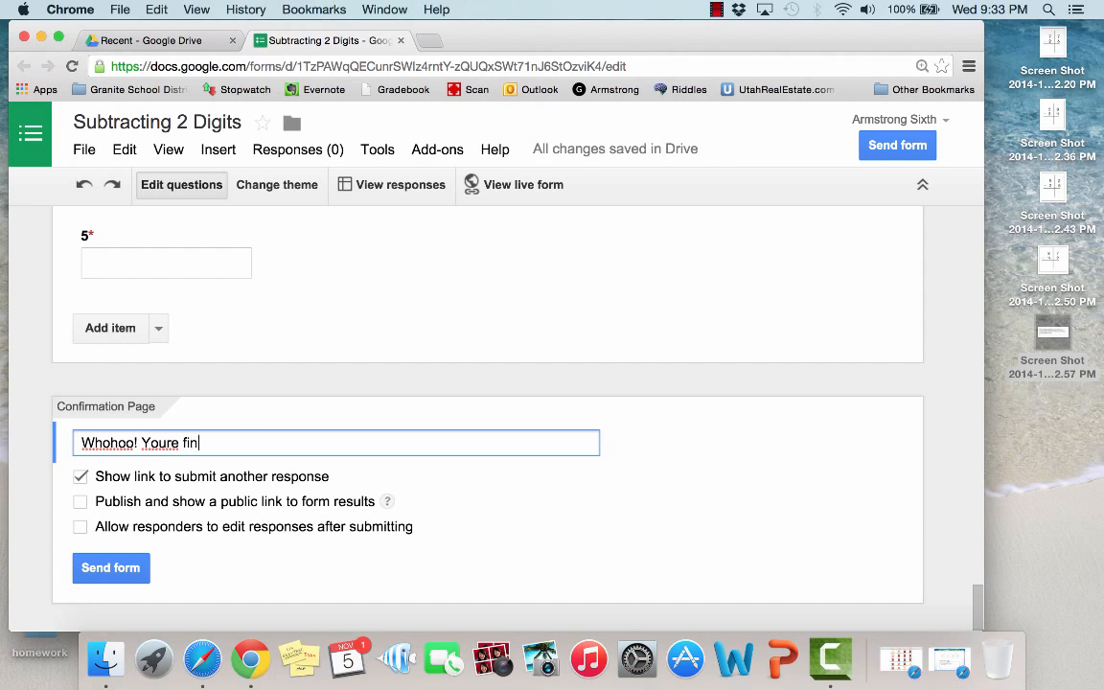
text(!)
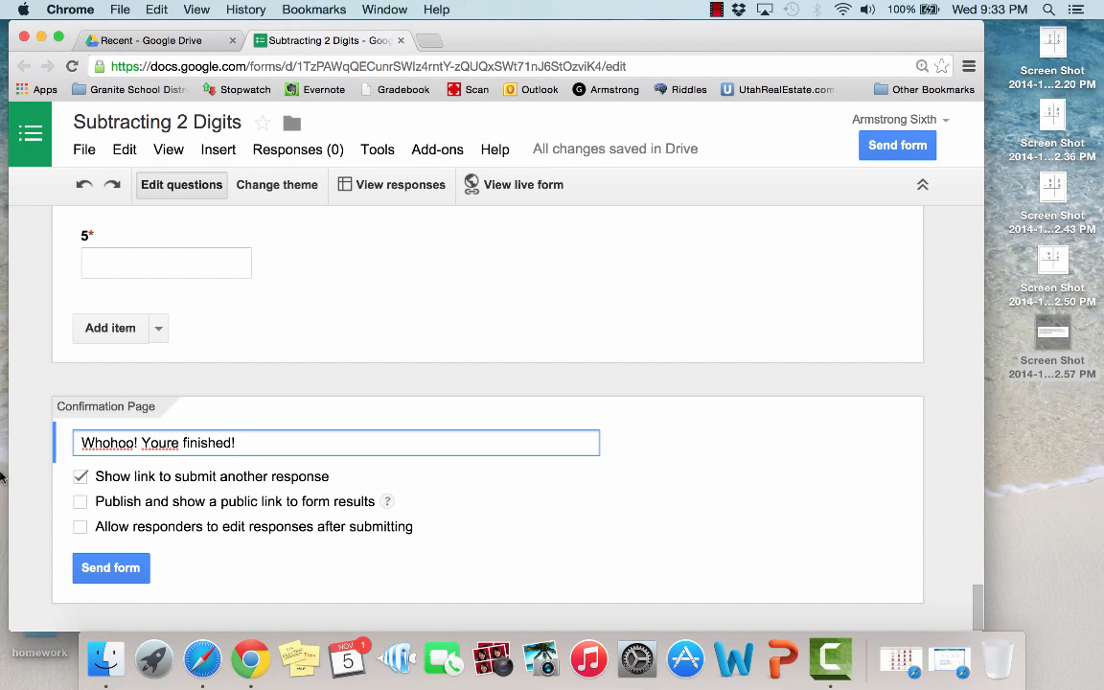
Correct the confirmation message to "Woohoo! You're finished!" and disable the link to submit another response.
click(166, 443)
text(')
click(100, 442)
key(BackSpace)
text(o)
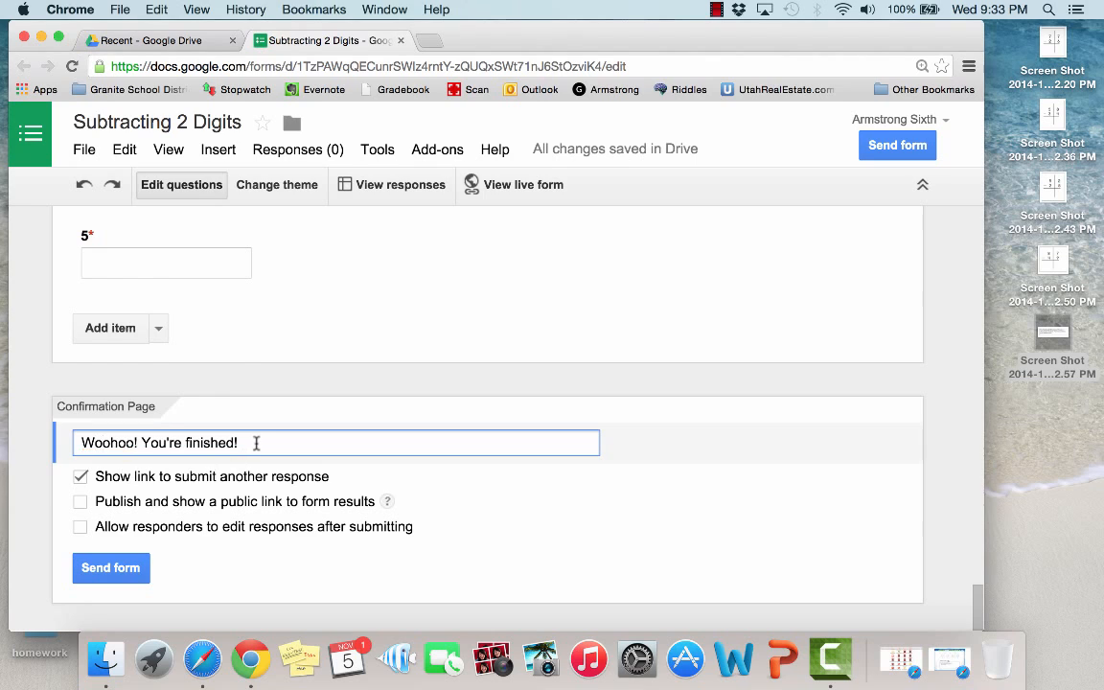
click(81, 477)
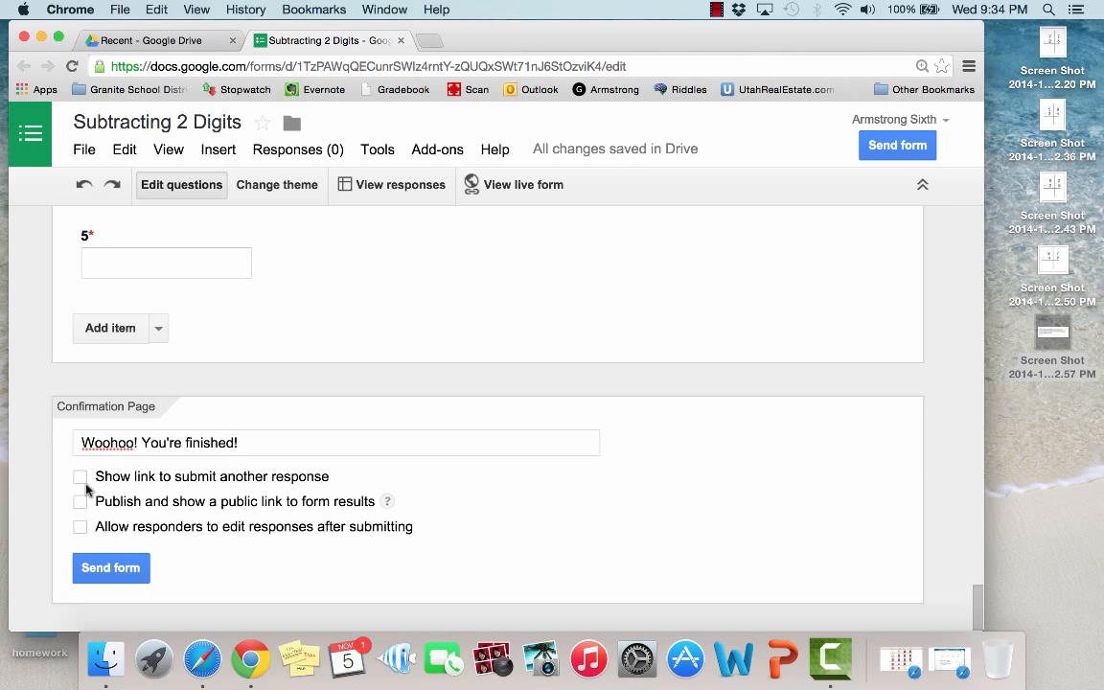
Open the form's sending options and select the full share link for copying.
scroll(420, 424, up, 20)
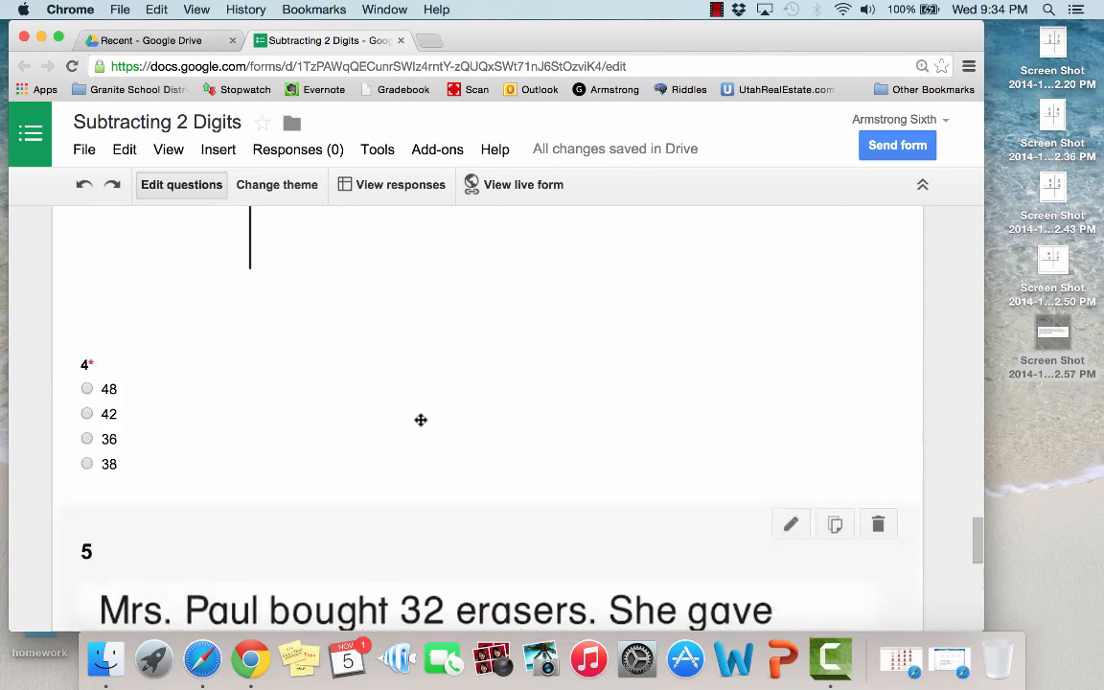
scroll(421, 419, up, 4)
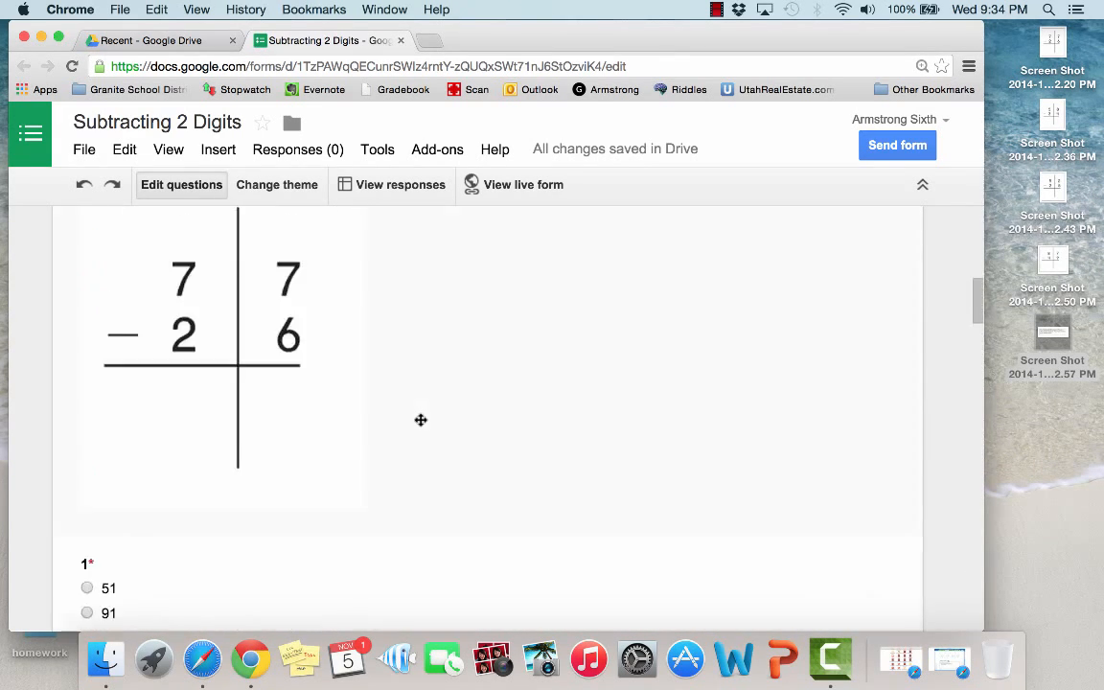
scroll(421, 420, down, 3)
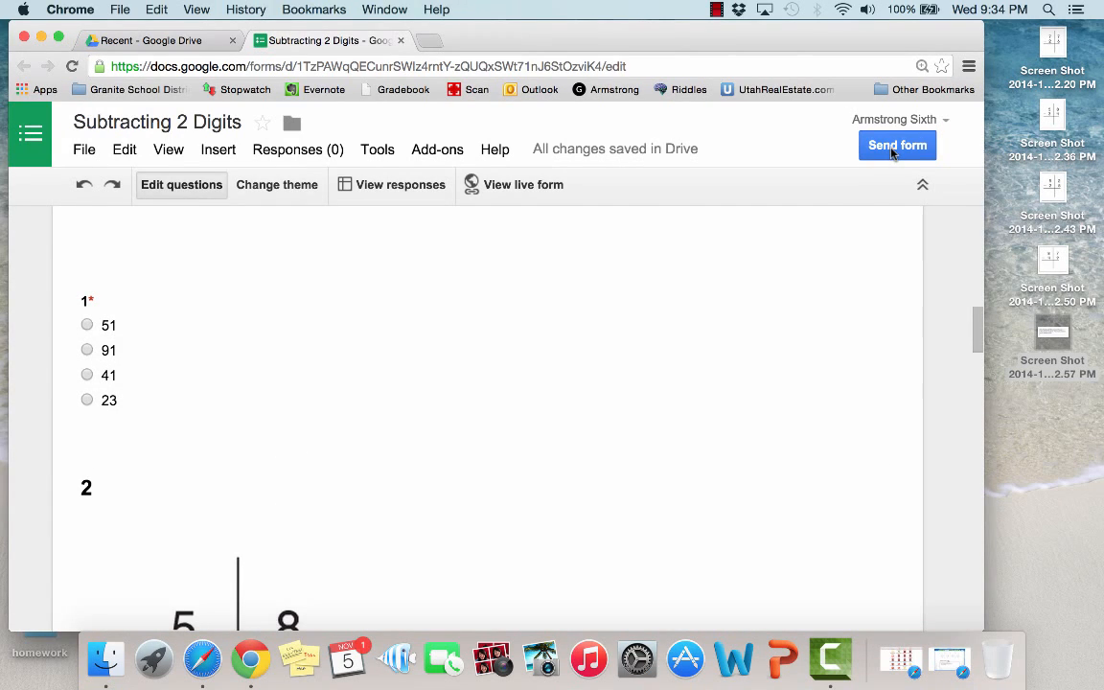
click(891, 154)
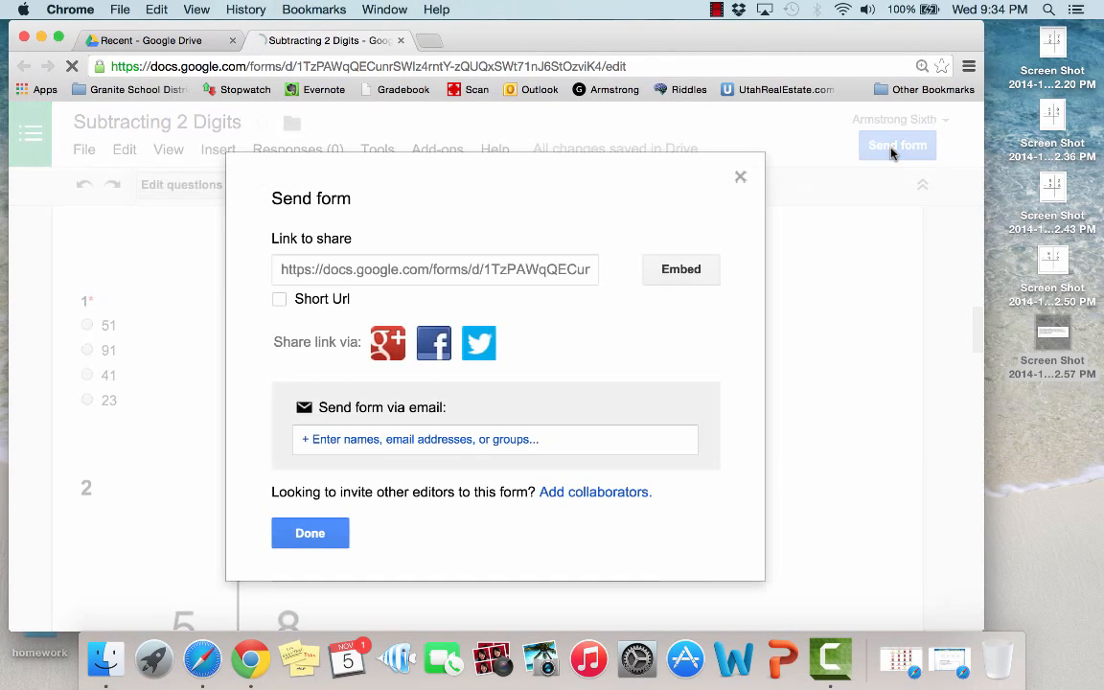
click(498, 269)
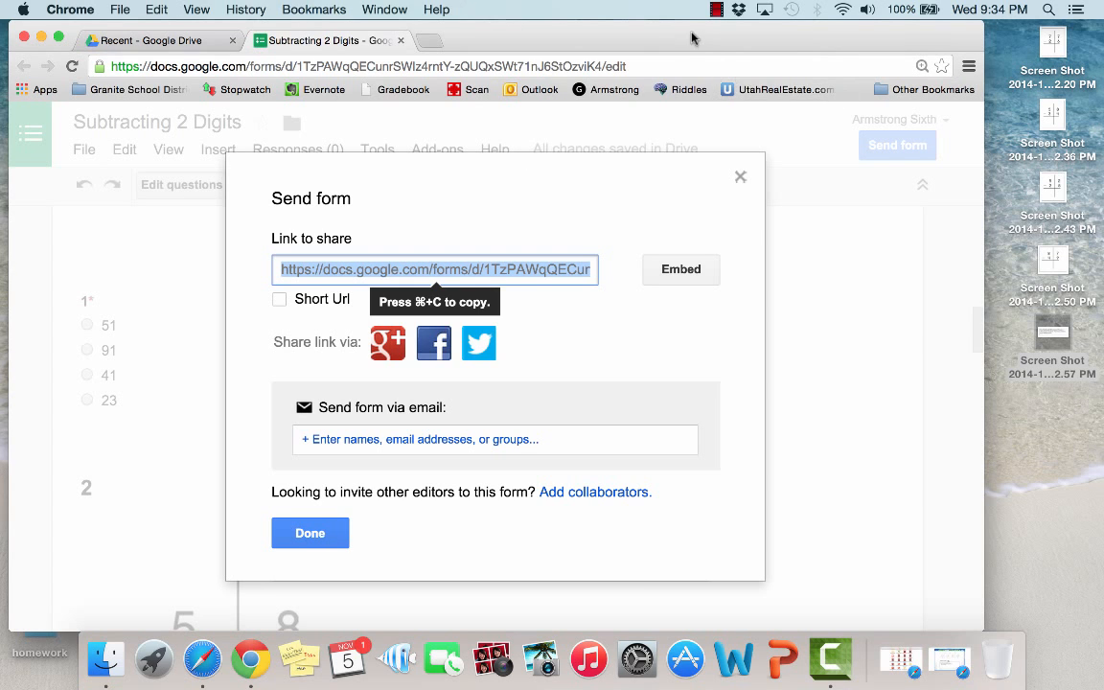
Search the web for "qr code generator" in a new tab, open qrstuff.com, and paste the form link as the website URL.
click(431, 41)
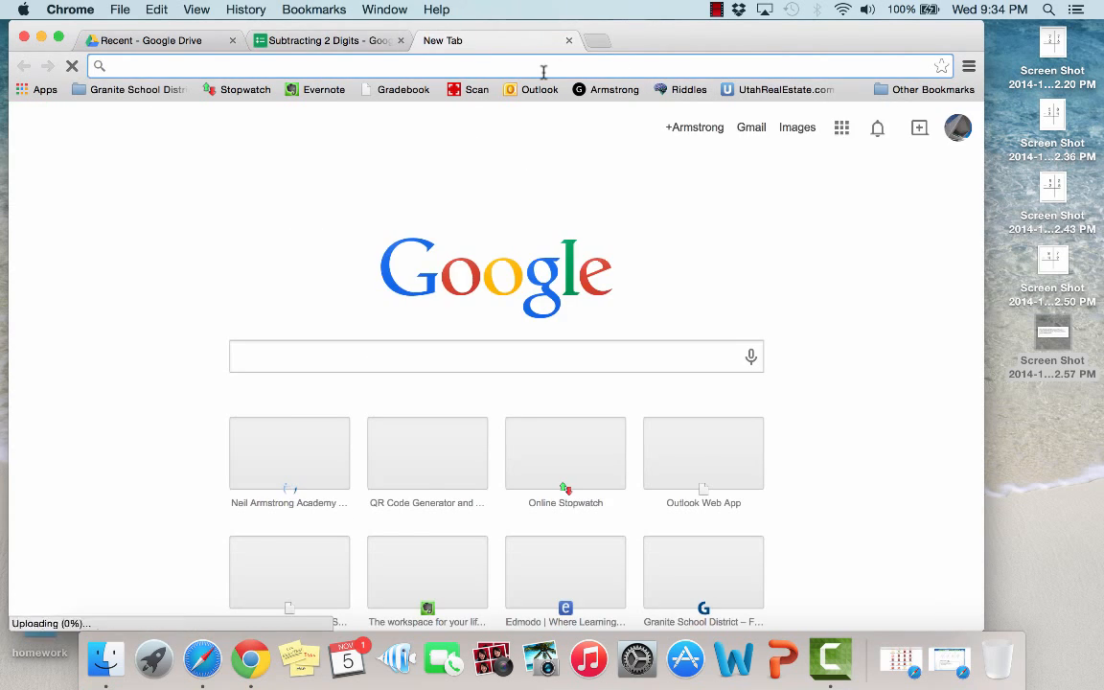
text(qr code generator)
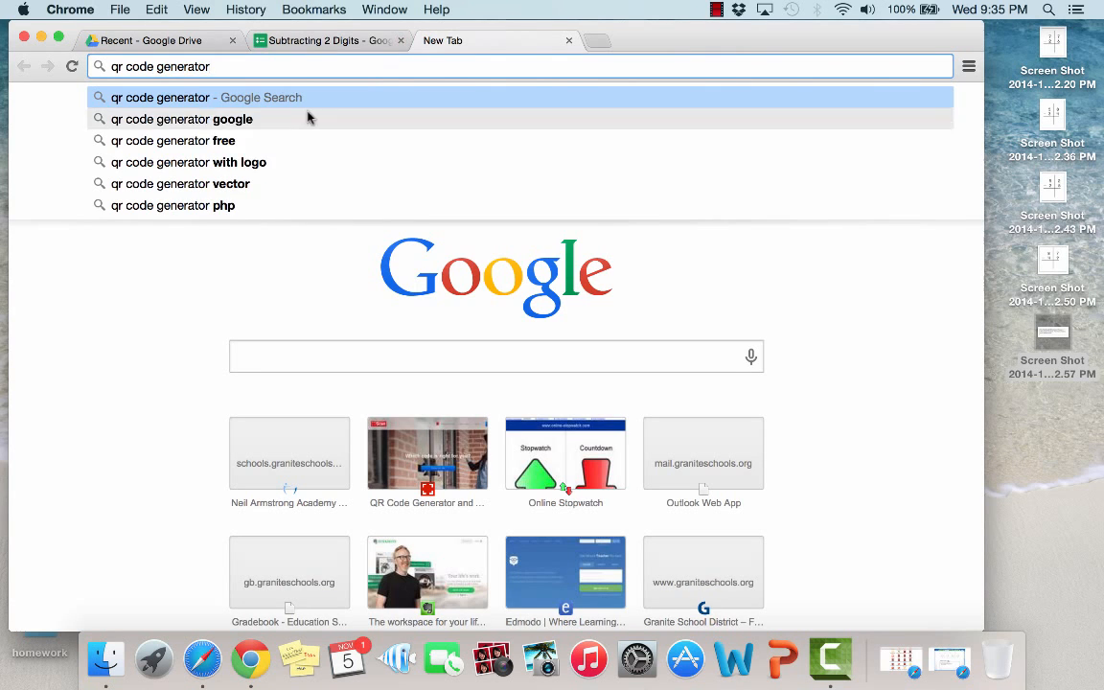
key(Return)
click(285, 255)
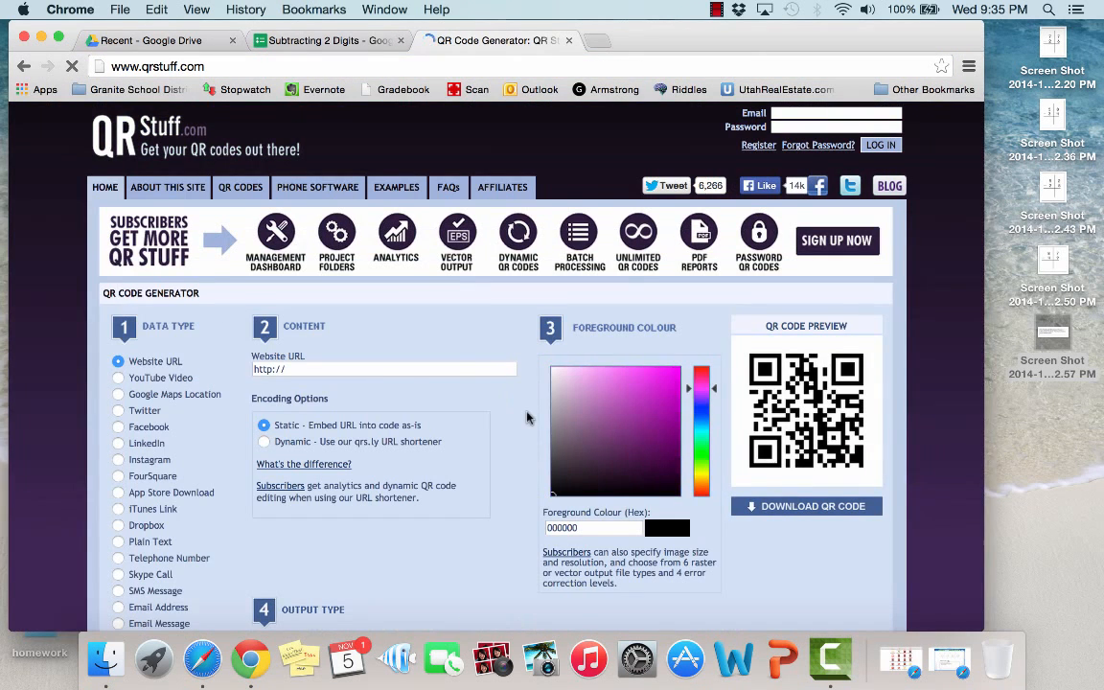
click(351, 367)
key(super+v)
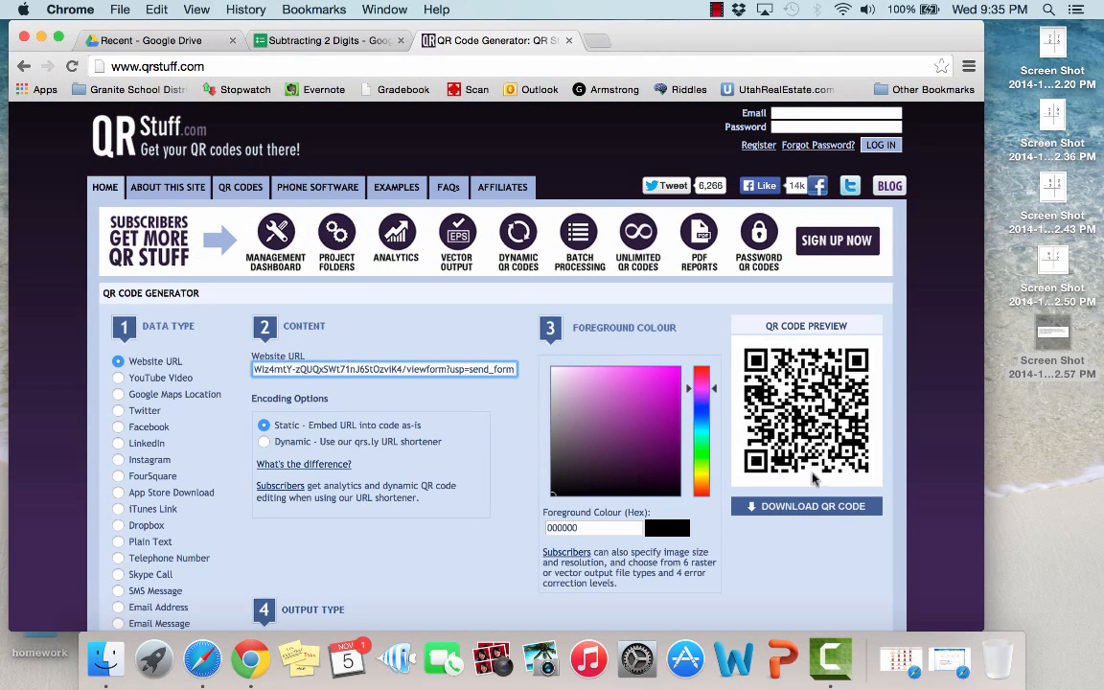
Enlarge the page to 150% and capture a screenshot of the QR code preview.
key(super+equal)
key(super+equal)
key(super+equal)
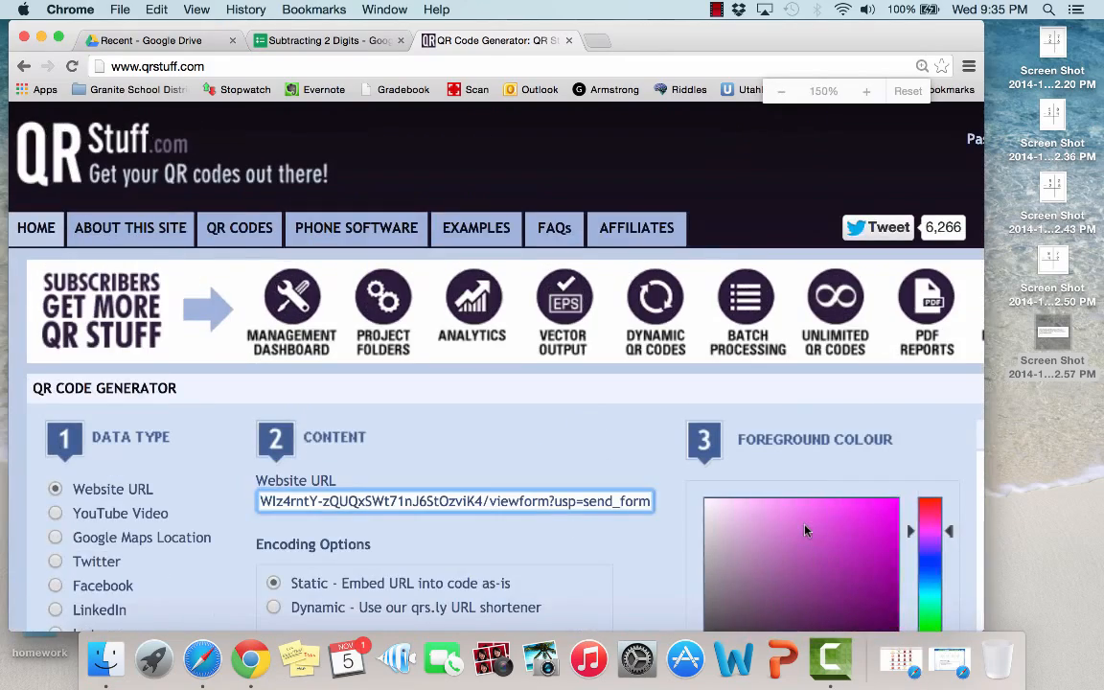
scroll(806, 531, down, 4)
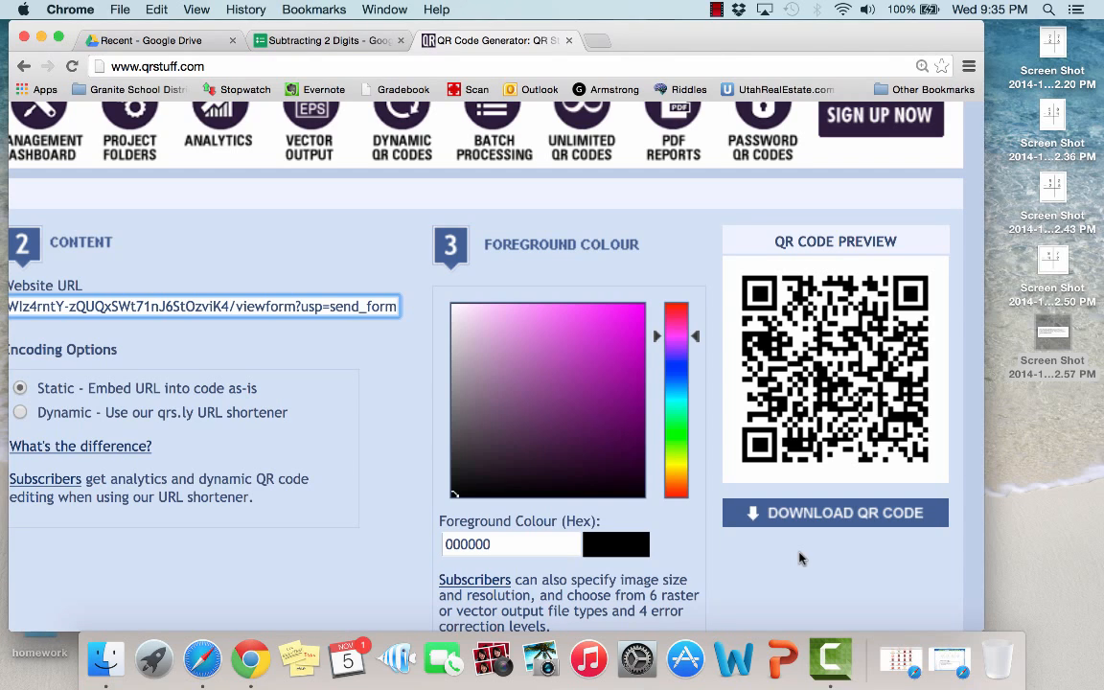
key(super+shift+4)
drag(720, 255, 952, 485)
Move the browser window aside, return to the Subtracting 2 Digits form, and close its Send form dialog.
drag(588, 33, 693, 32)
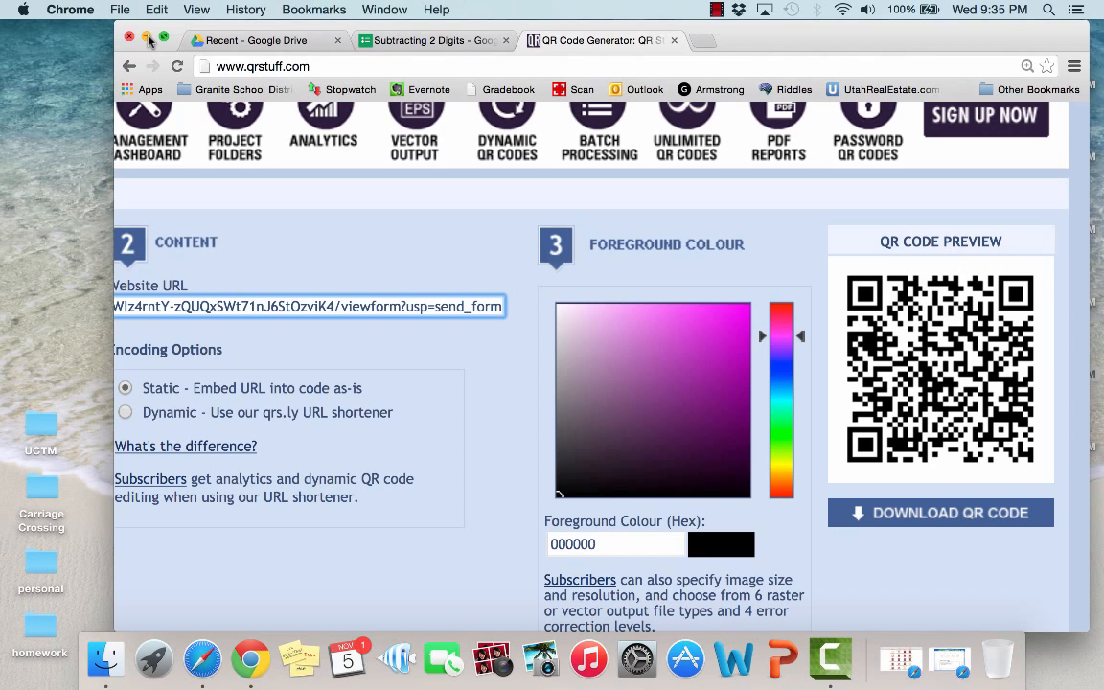
click(427, 40)
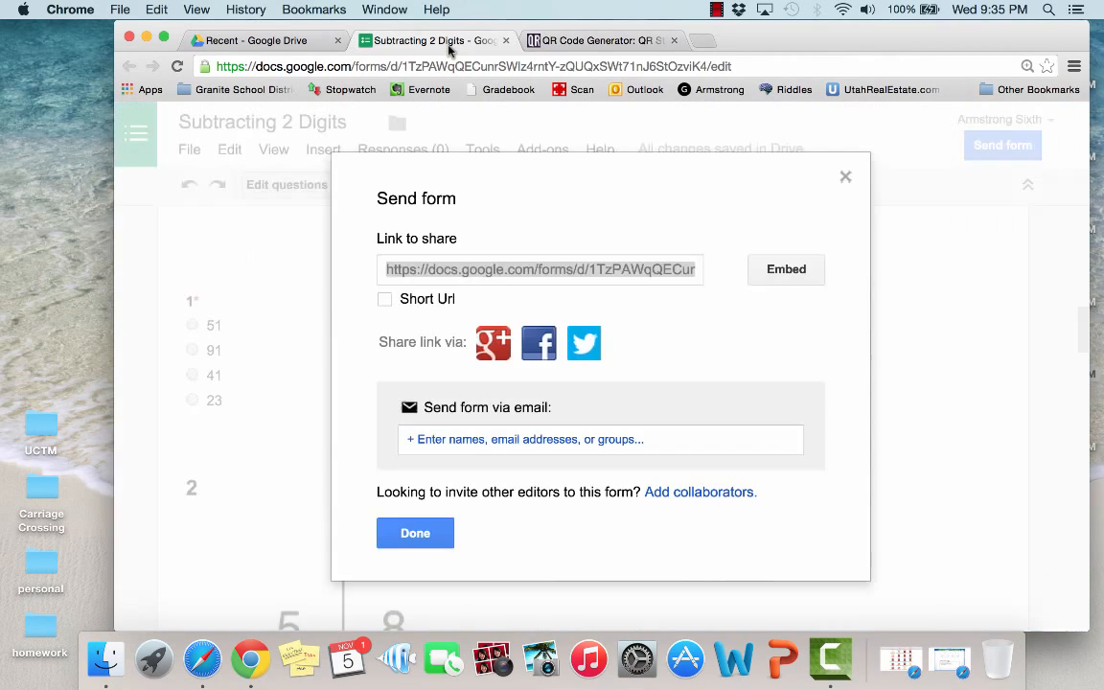
click(422, 533)
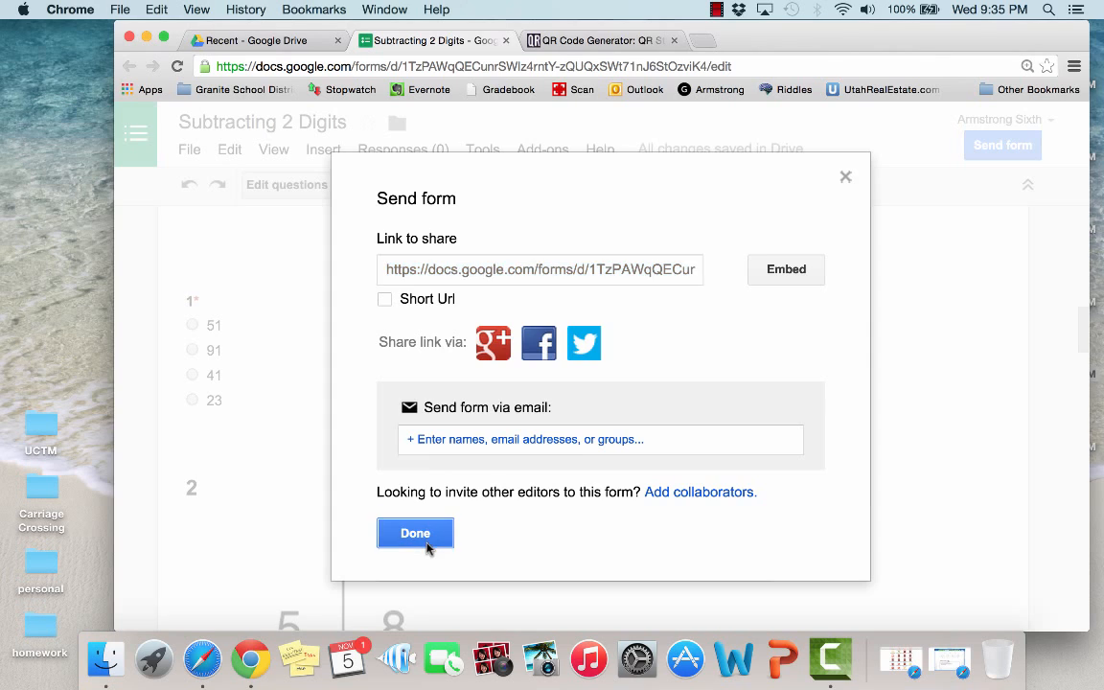